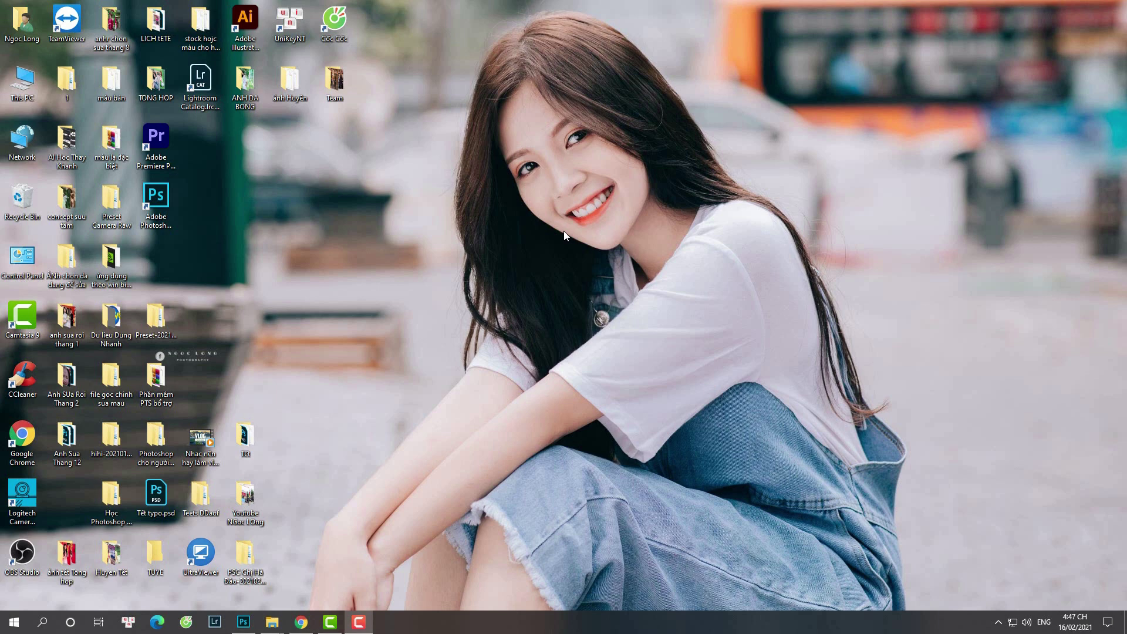
Step: Open portrait 5S5A7335 from the photo folder in Windows Photos
drag(946, 49, 221, 531)
drag(1011, 28, 449, 186)
mouse_move(273, 622)
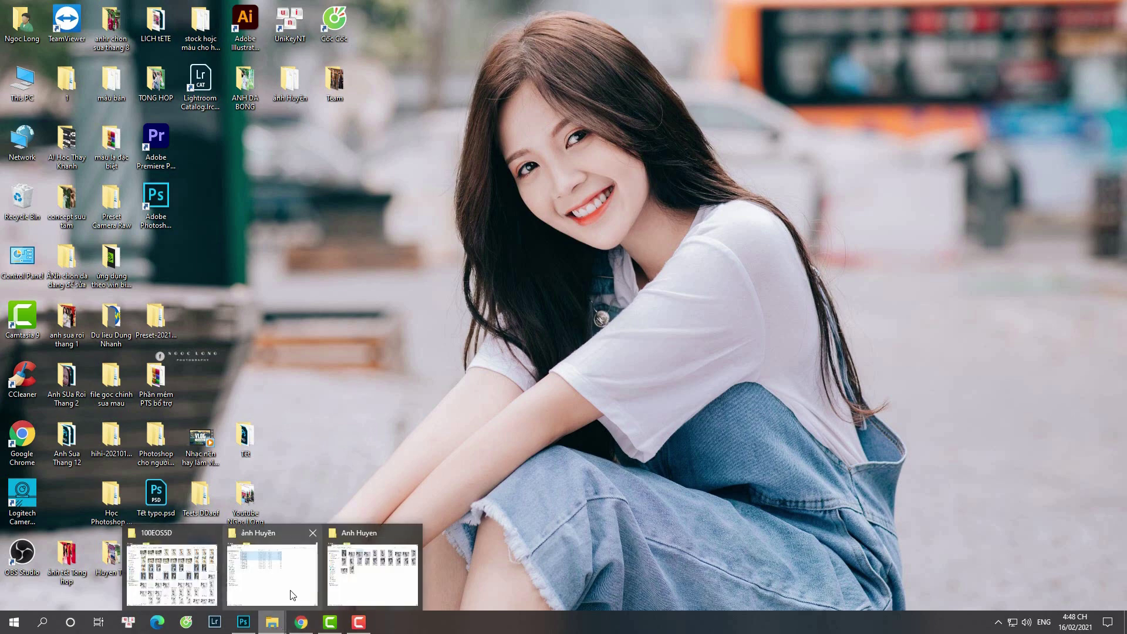
click(378, 577)
click(430, 141)
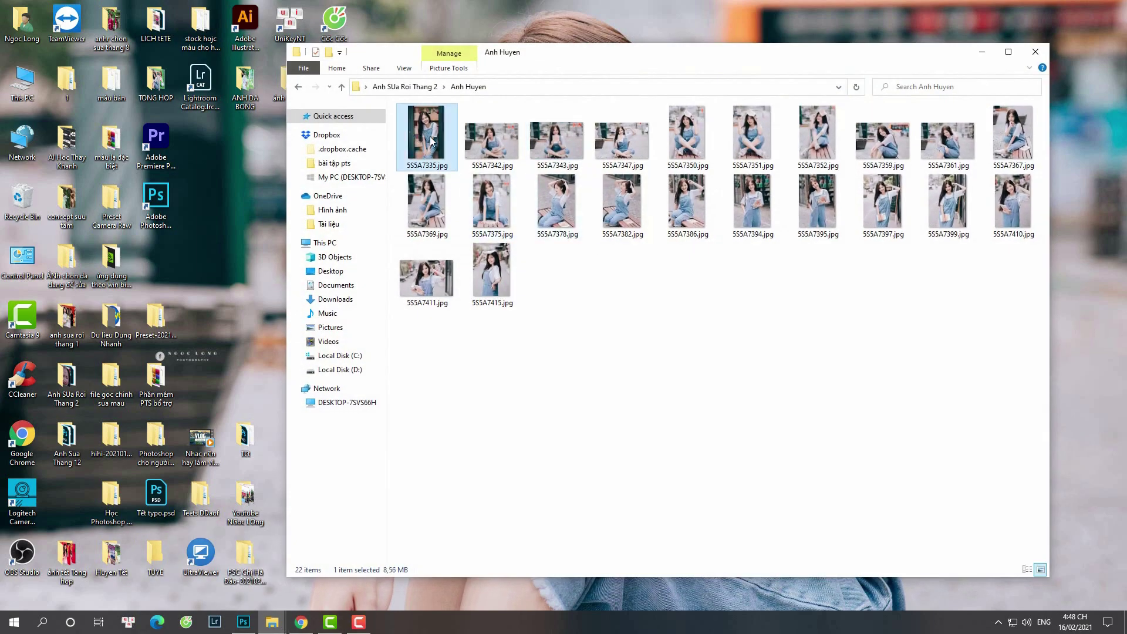
double_click(430, 141)
Step: Page through the folder's portraits, ending on 5S5A7399
key(Right)
key(Right)
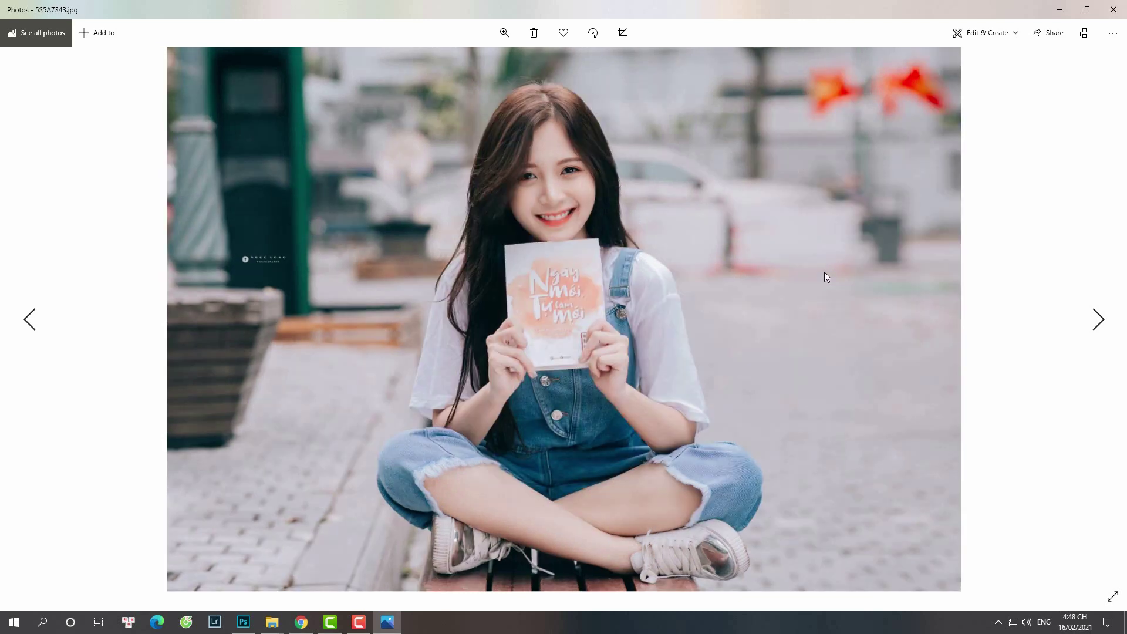
key(Right)
key(Right)
key(Right)
key(Right)
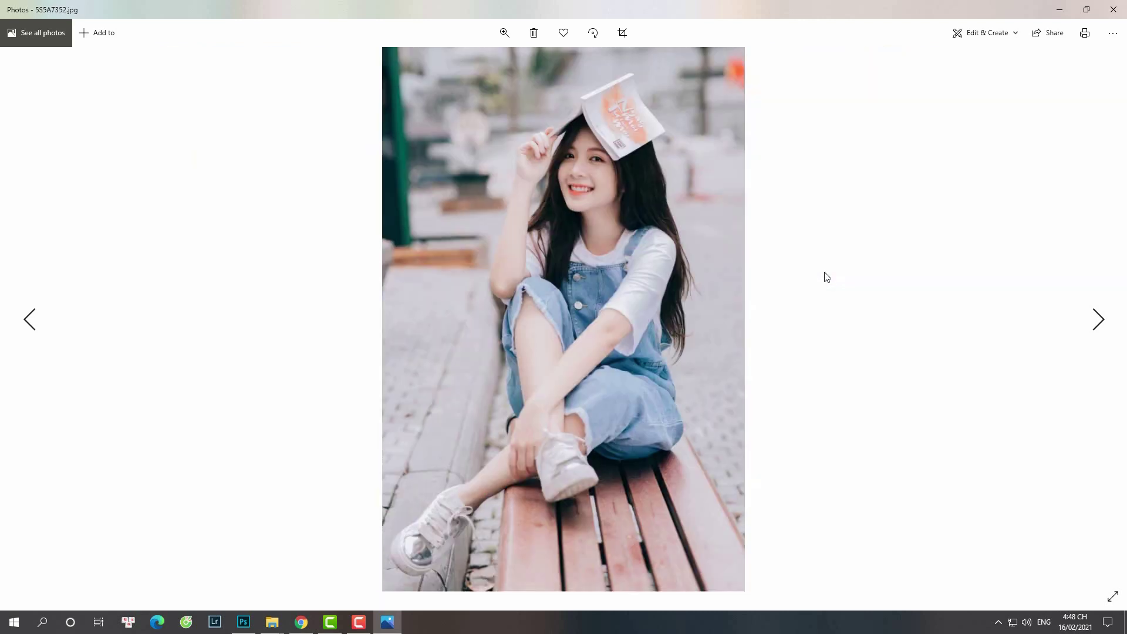
key(Right)
key(Right)
key(Right)
key(Right)
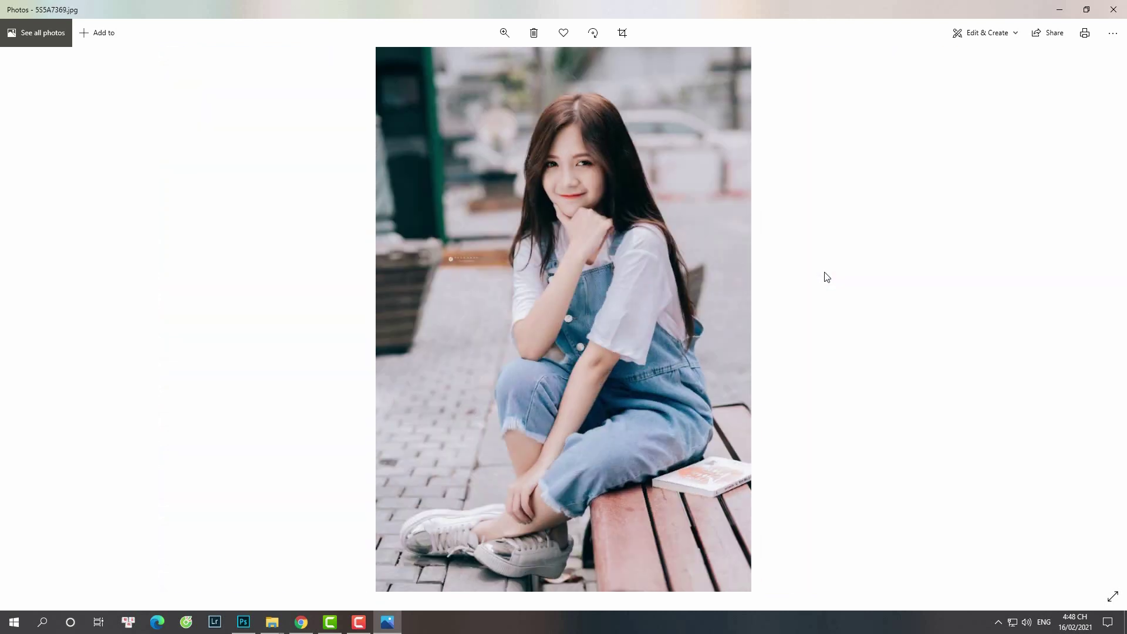
key(Right)
key(Right)
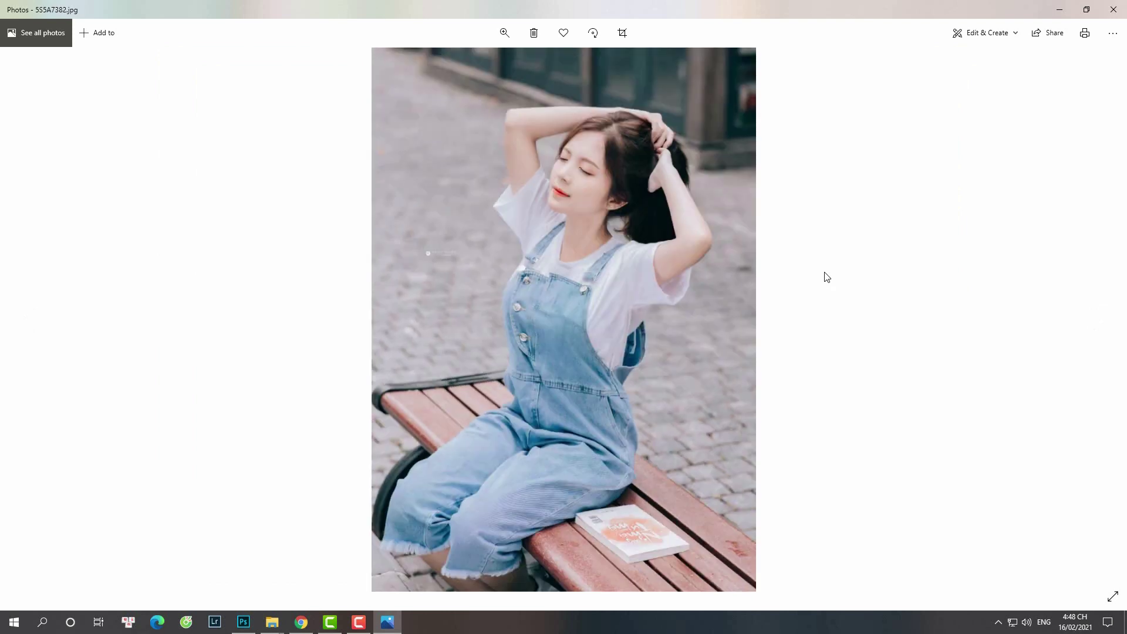
key(Right)
key(Right)
key(Right)
key(Right)
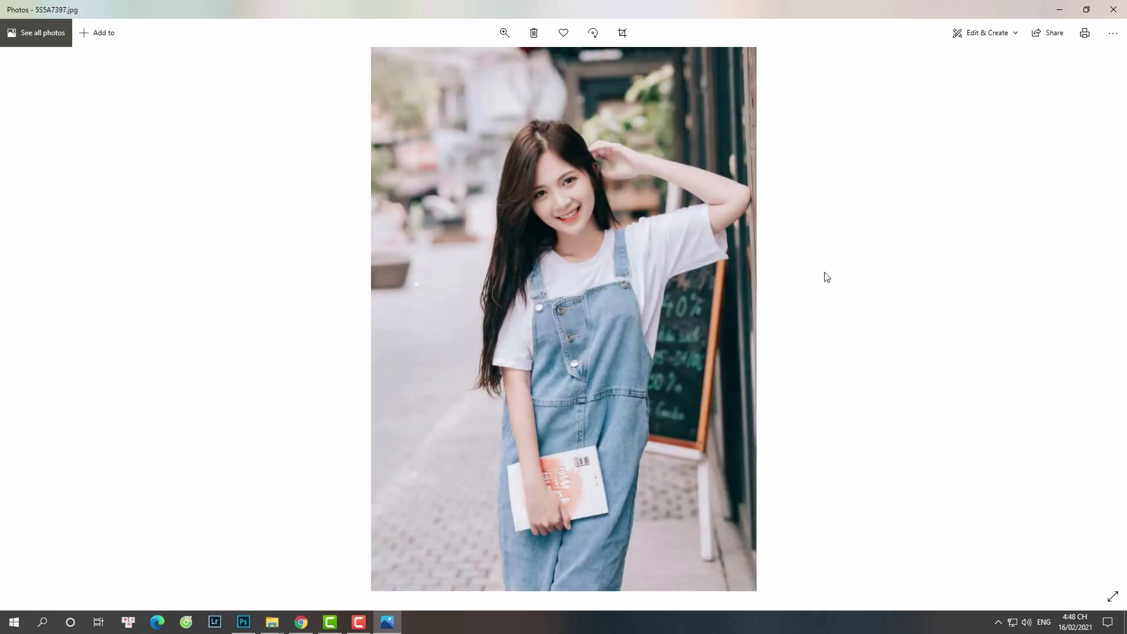
key(Right)
key(Right)
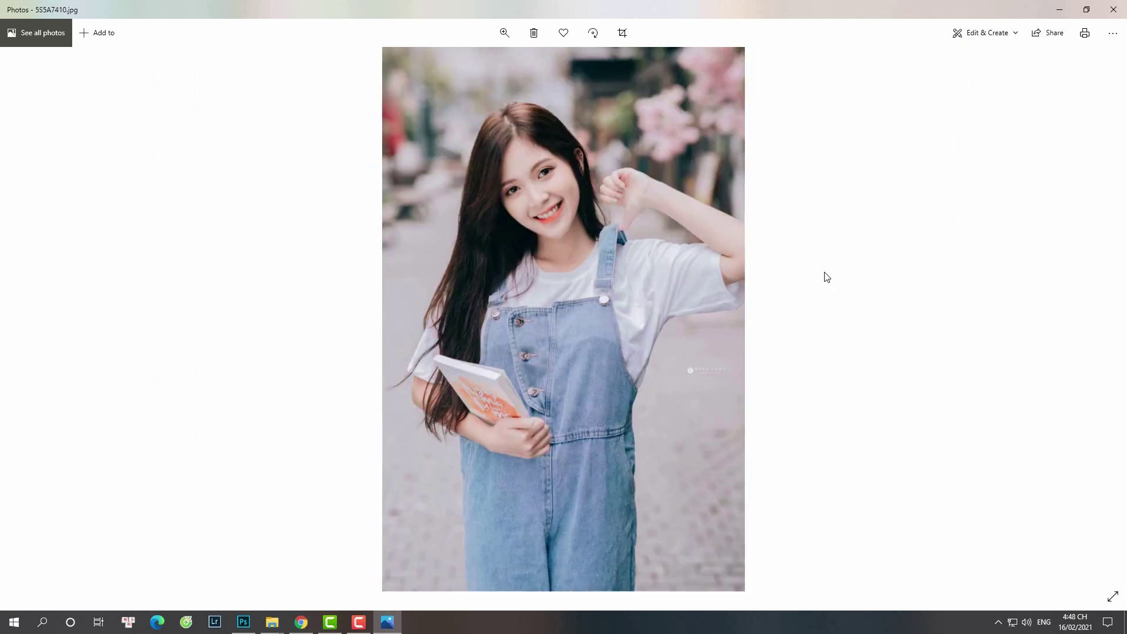
key(Right)
key(Right)
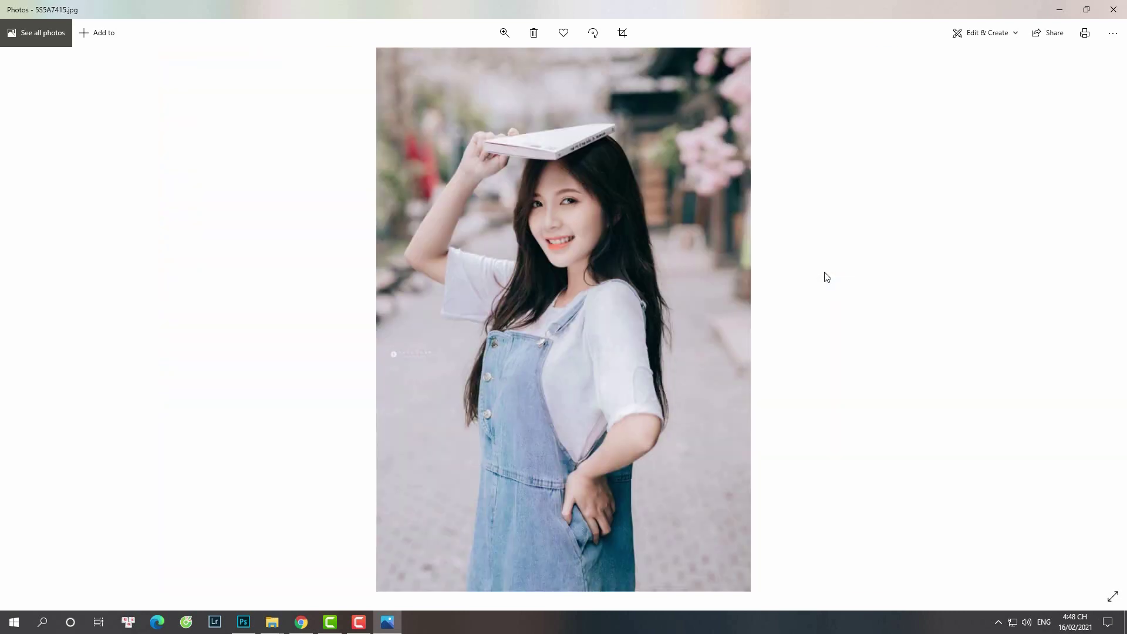
key(Left)
key(Left)
key(Left)
Step: Close the photo viewer and minimize the folder to reveal the desktop
click(1109, 6)
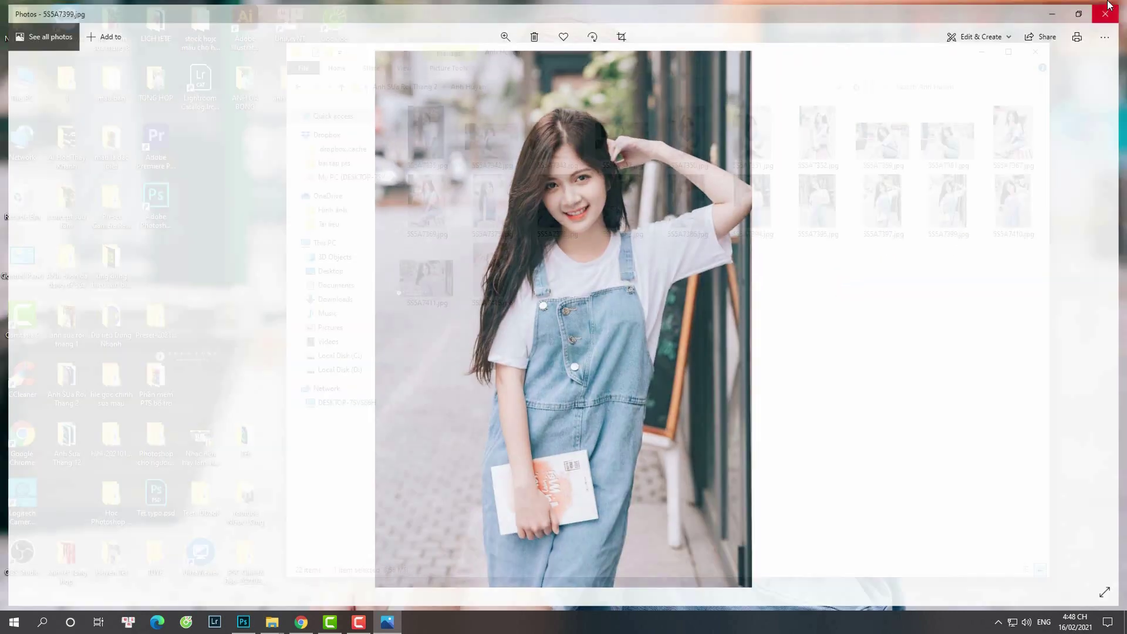
click(982, 52)
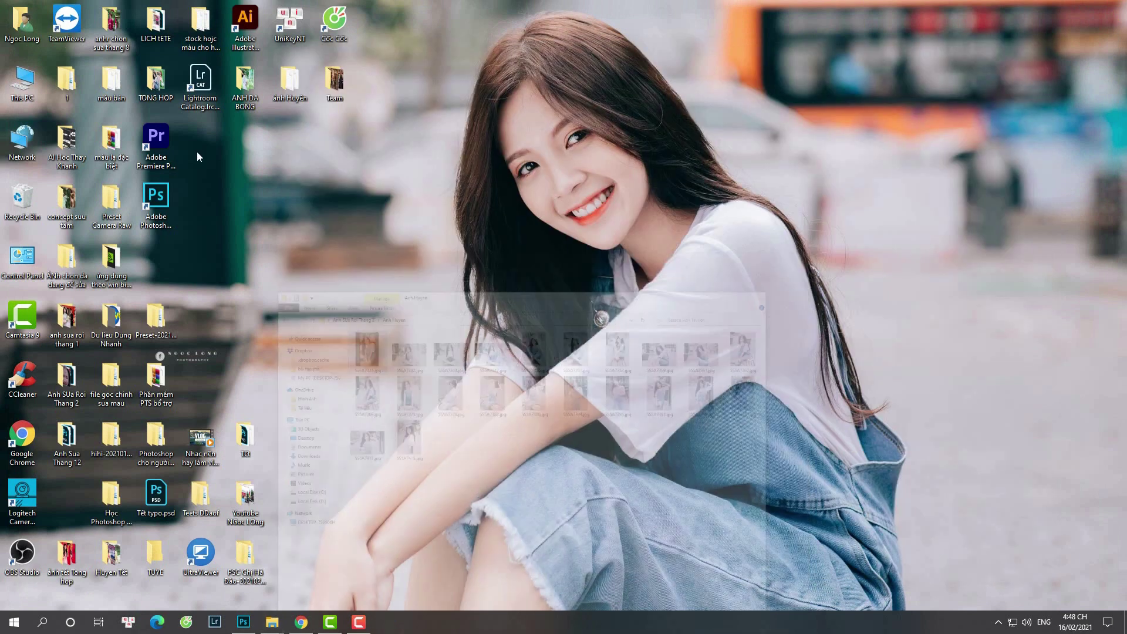
right_click(156, 200)
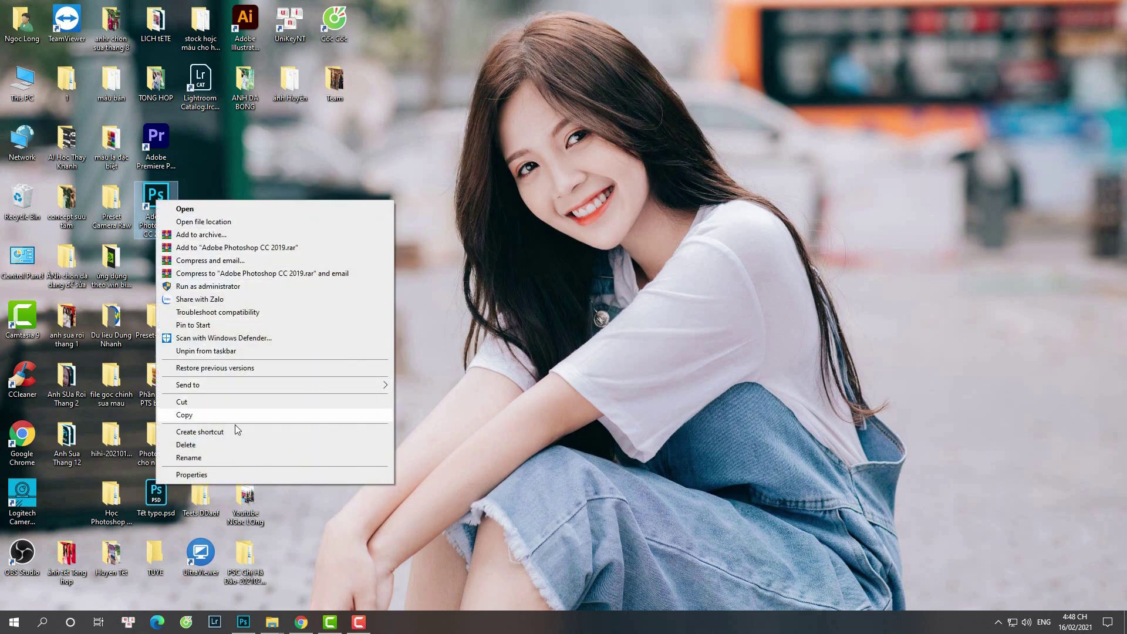
click(291, 540)
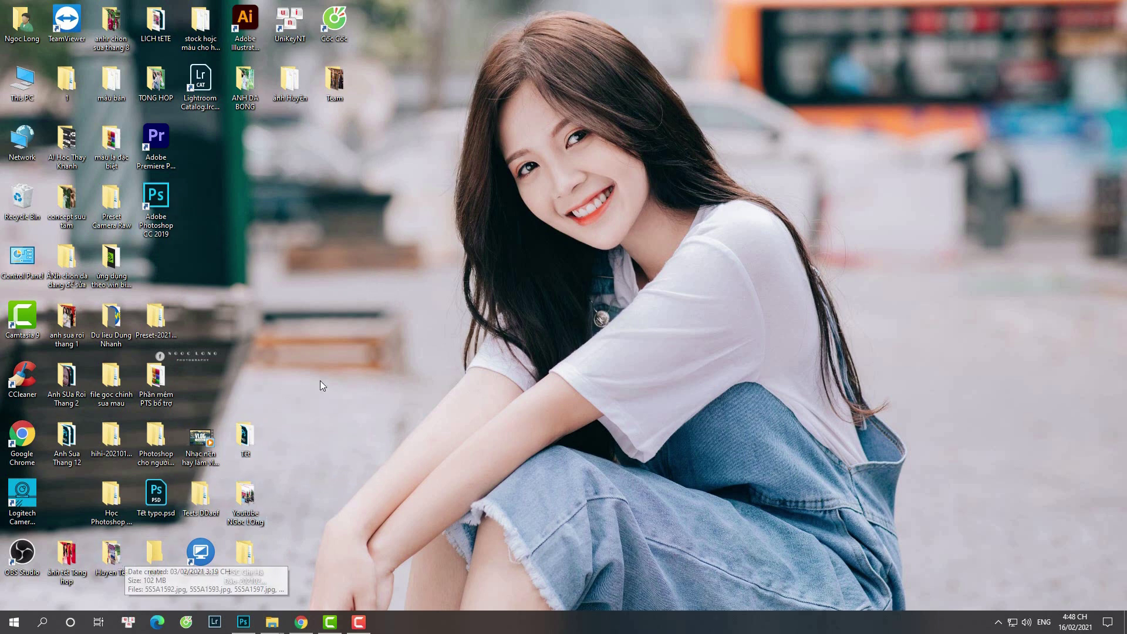
Step: Copy the six CR2 raw files and paste them onto the Photoshop desktop shortcut
double_click(294, 103)
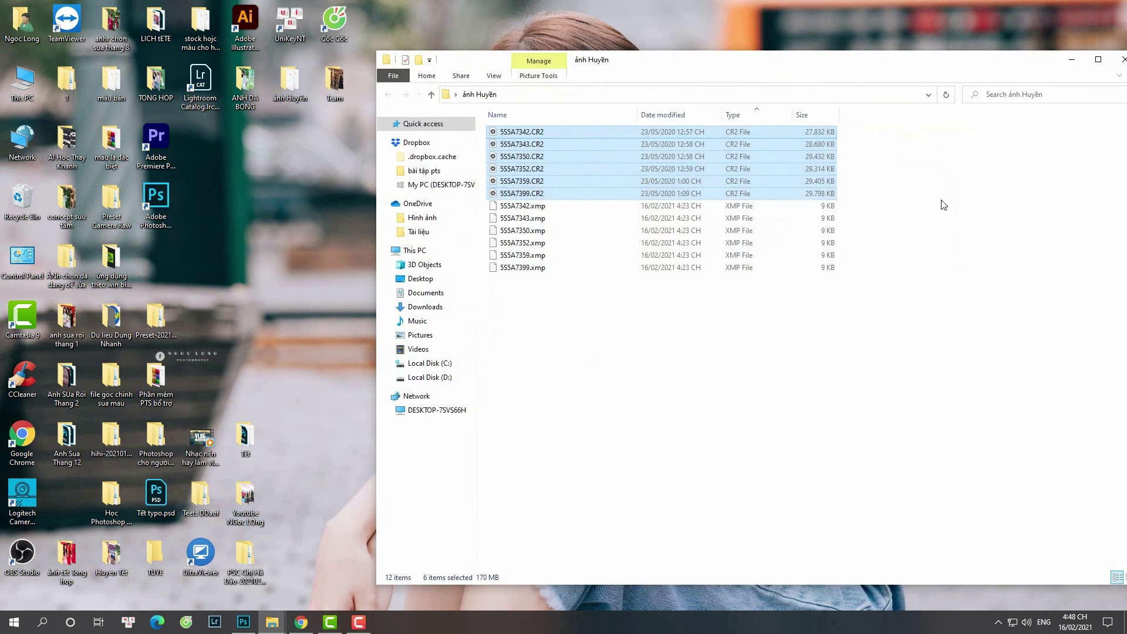
right_click(790, 172)
click(820, 360)
click(1062, 58)
right_click(146, 199)
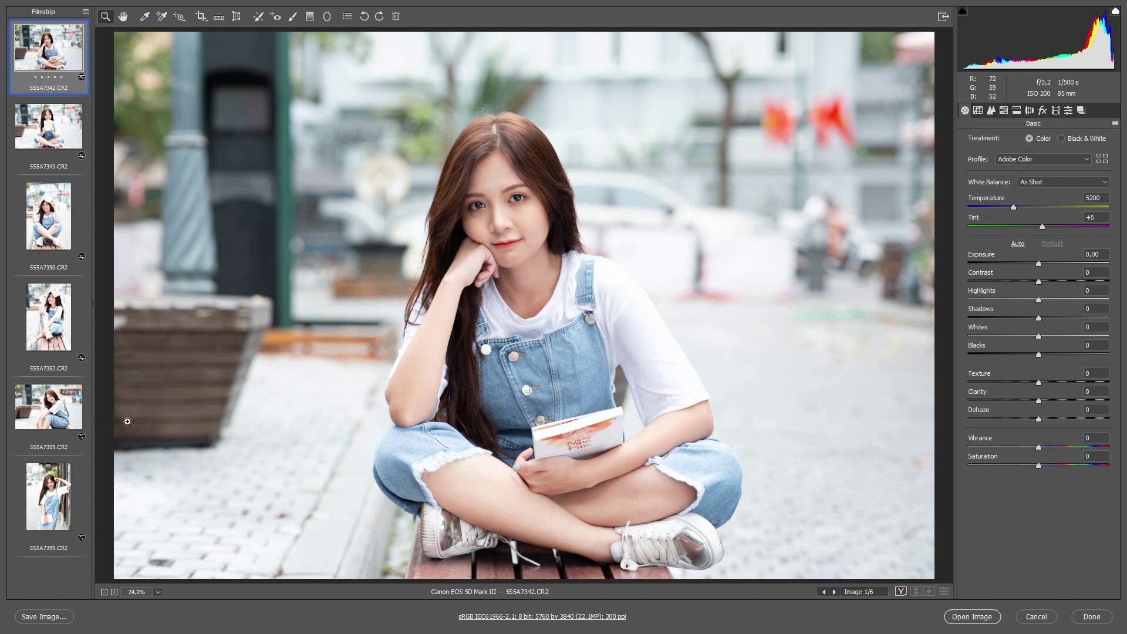
Step: Select all six raws and warm them to Temperature 6800, Tint +7
click(48, 216)
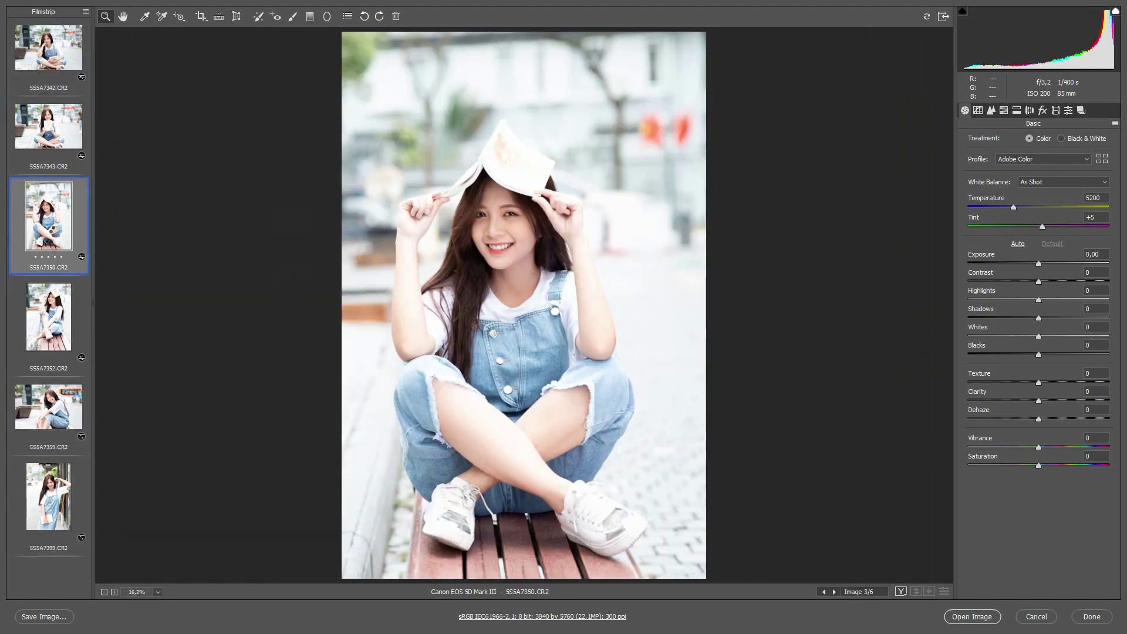
key(ctrl+a)
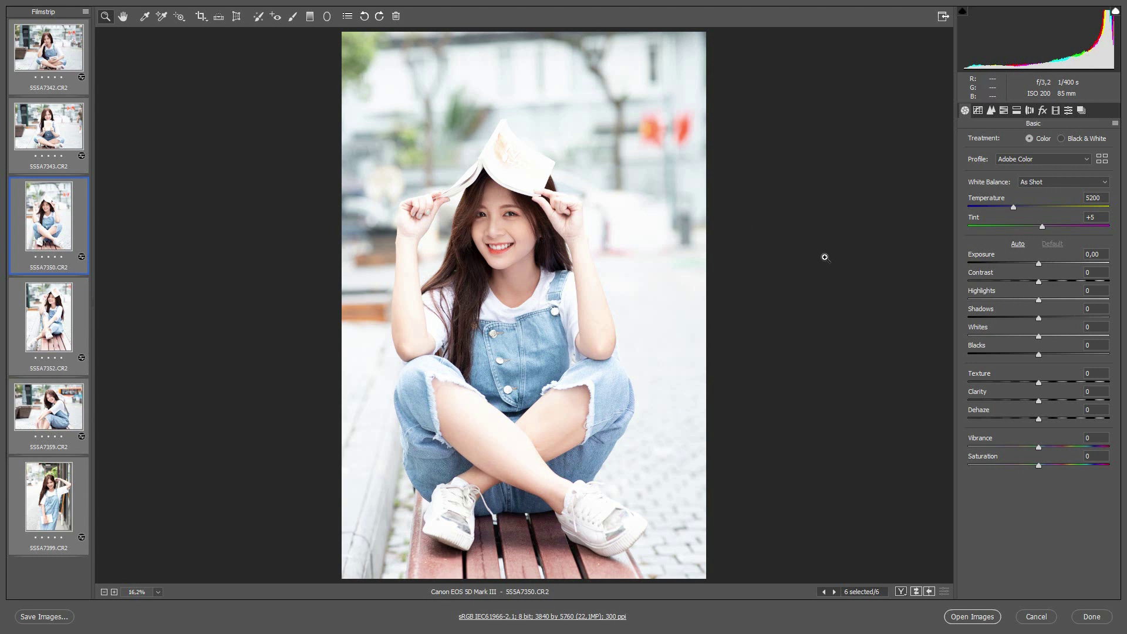
click(1010, 206)
drag(1010, 207, 1033, 207)
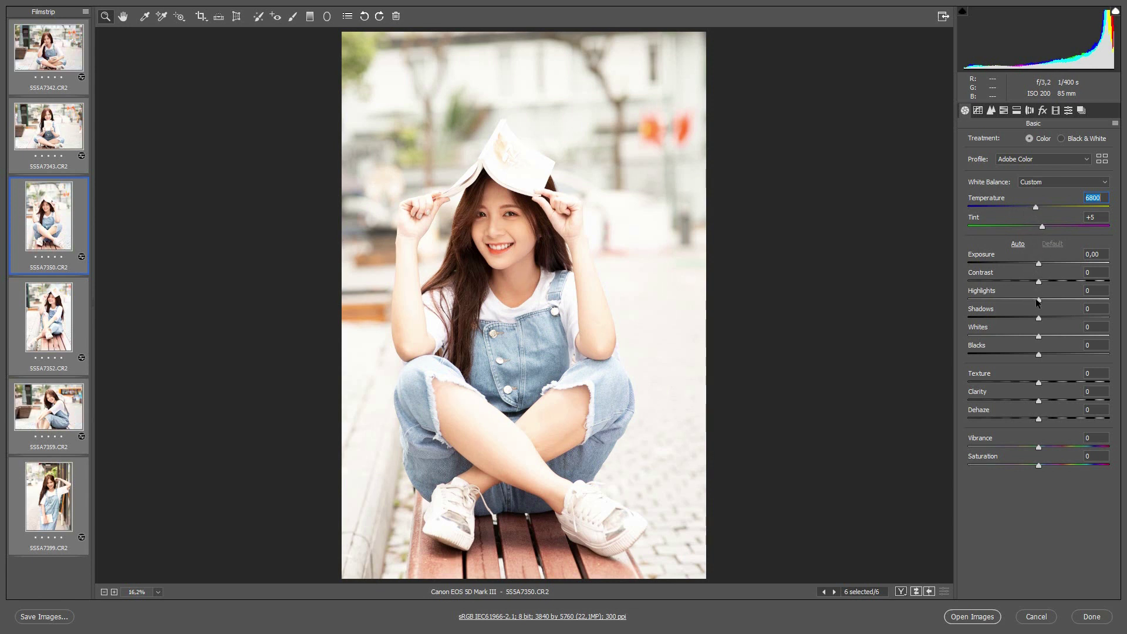
drag(1041, 226, 1043, 227)
Step: Pull Highlights and Whites down to -88 and add Contrast +11
mouse_move(1038, 299)
mouse_down()
mouse_move(970, 301)
mouse_move(976, 335)
mouse_up()
click(976, 300)
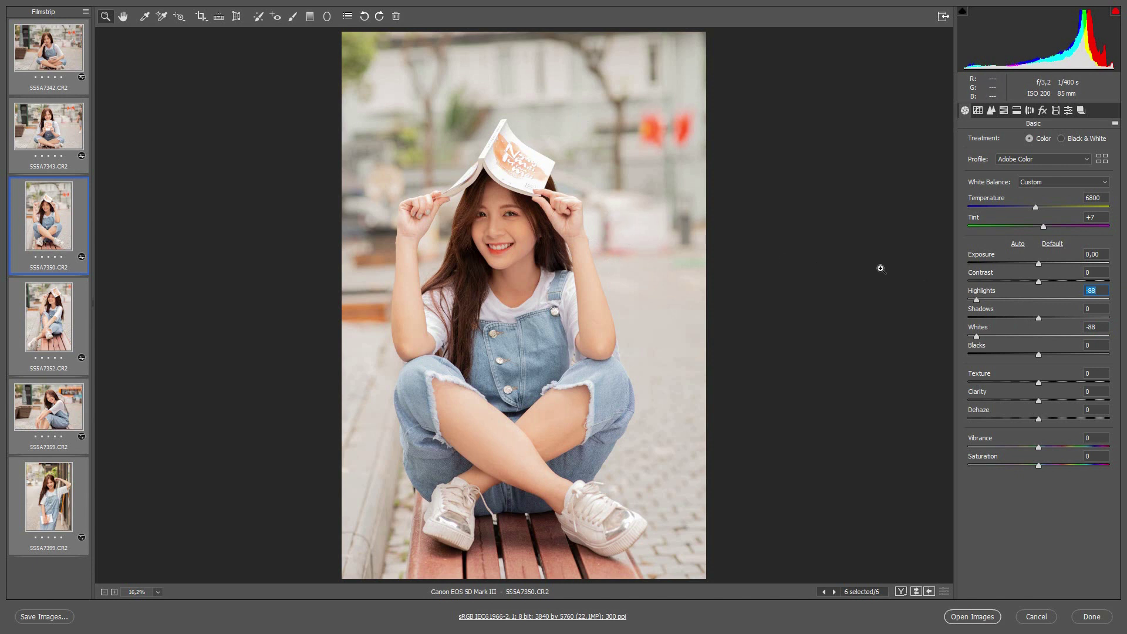
drag(1043, 281, 1047, 284)
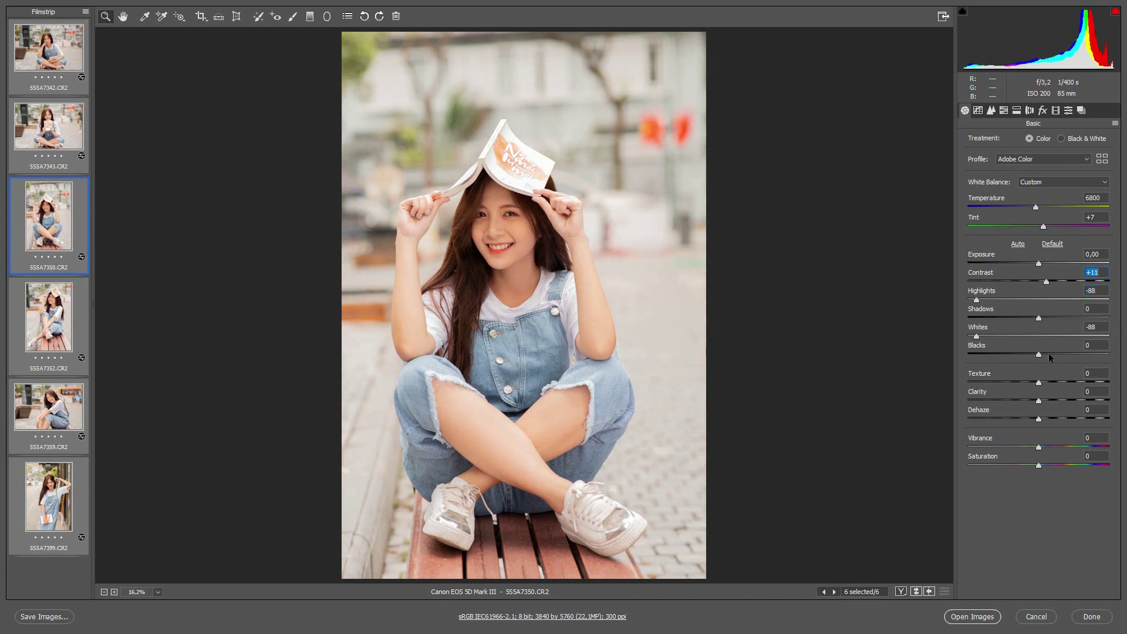
Step: Add Dehaze +13, Clarity +5, Texture +1, and raise Contrast to +17 and Shadows to +12
click(1047, 419)
click(1042, 400)
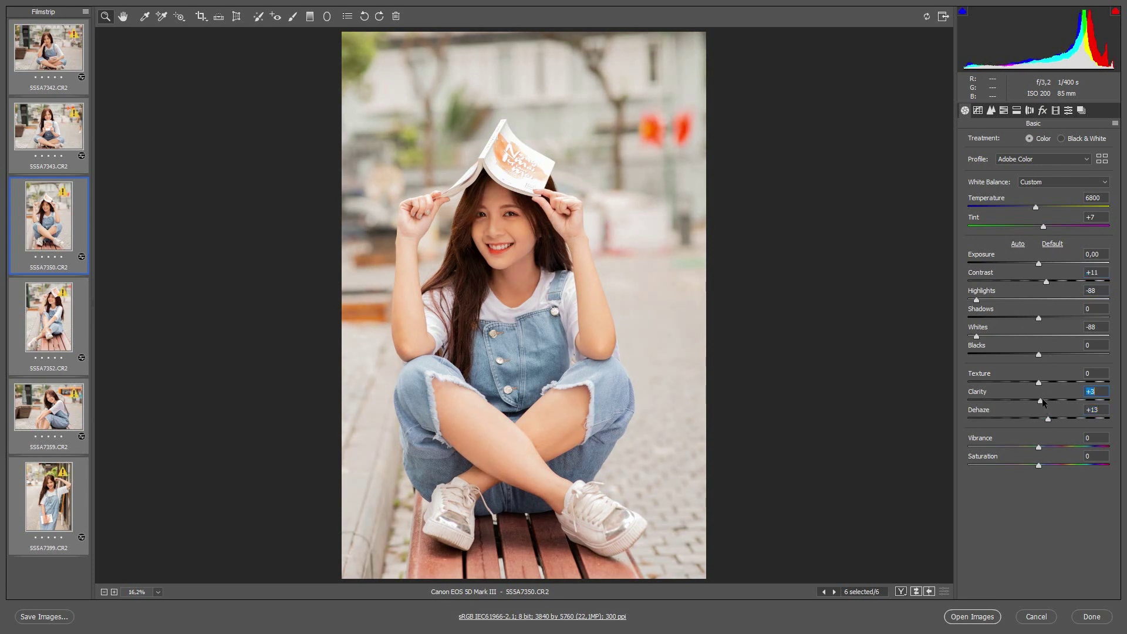
click(1040, 382)
drag(1046, 281, 1051, 281)
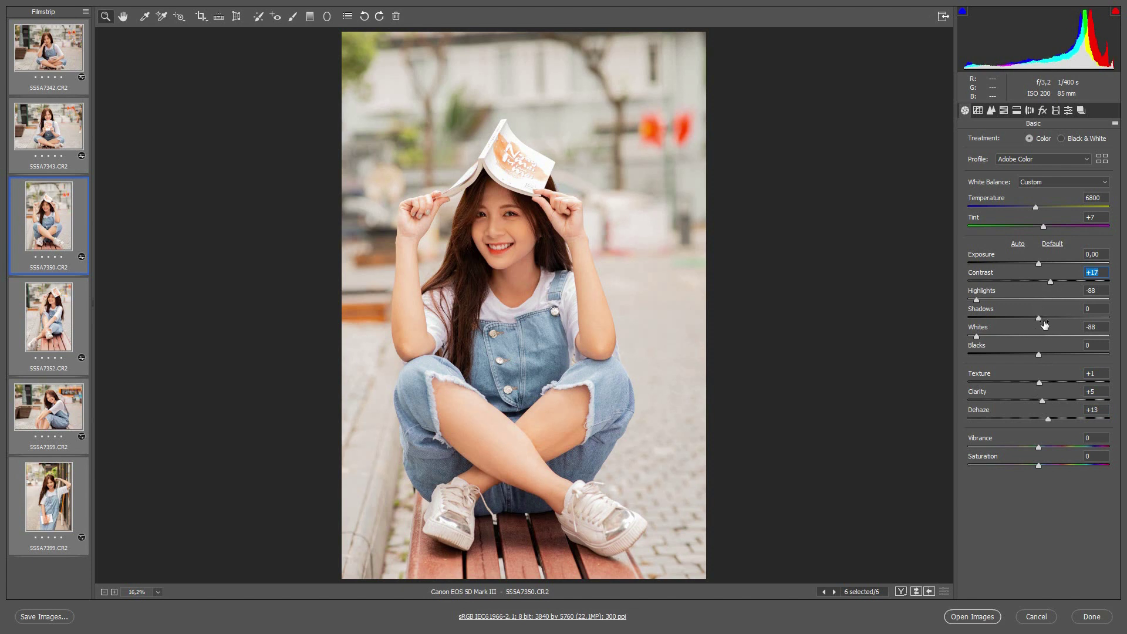
drag(1039, 317, 1047, 353)
Step: Settle Vibrance at +13 and bring up the Tone Curve panel
drag(1043, 447, 1044, 466)
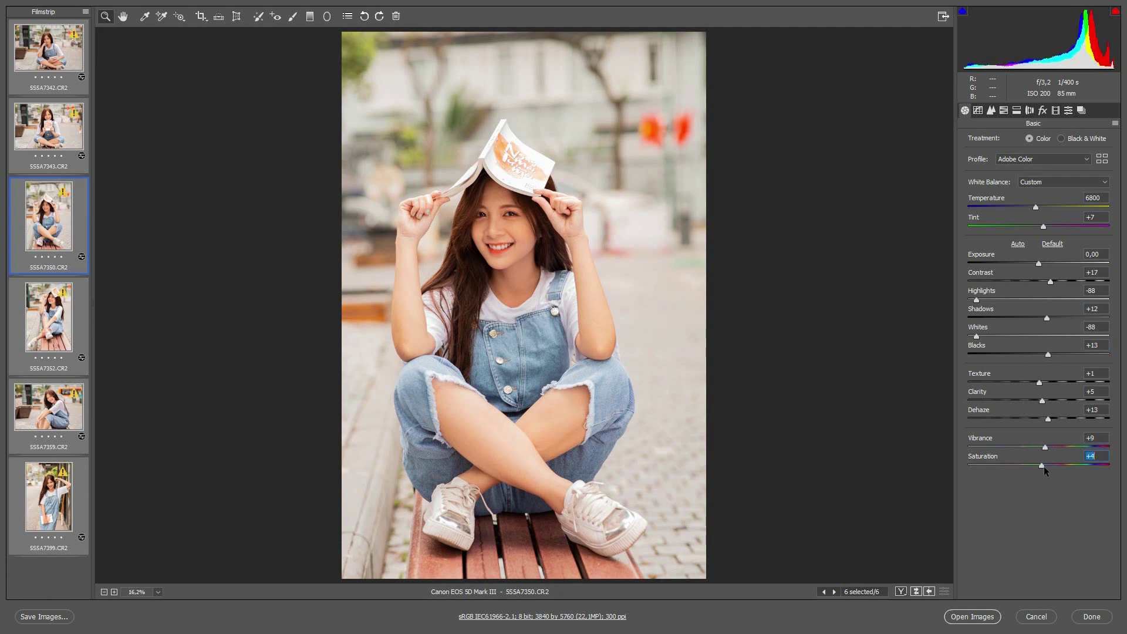
click(1048, 446)
click(1041, 463)
click(1053, 447)
click(1040, 464)
click(979, 111)
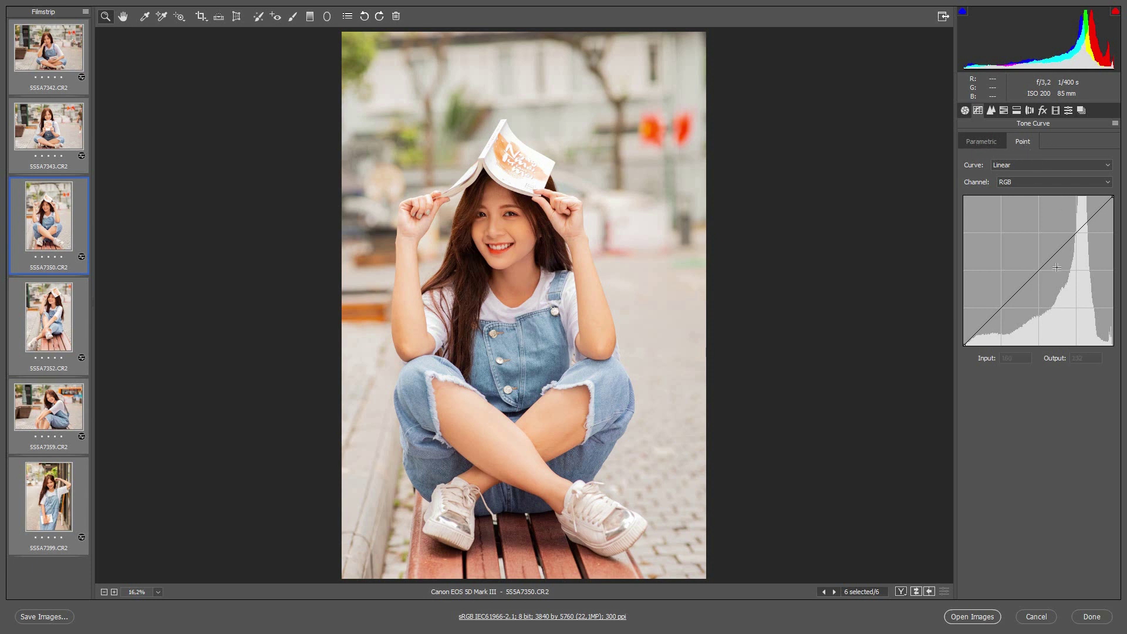
Step: Lift the RGB curve's black point to 20 and add a shadow point at 33→49
click(1039, 270)
drag(1039, 270, 1034, 270)
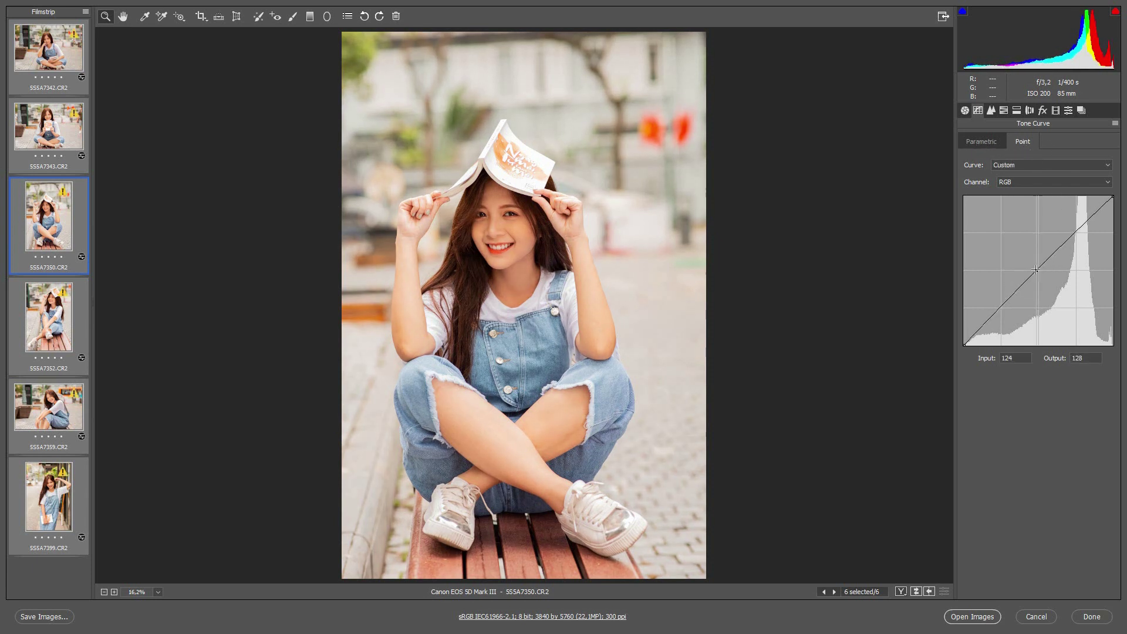
drag(997, 310, 997, 302)
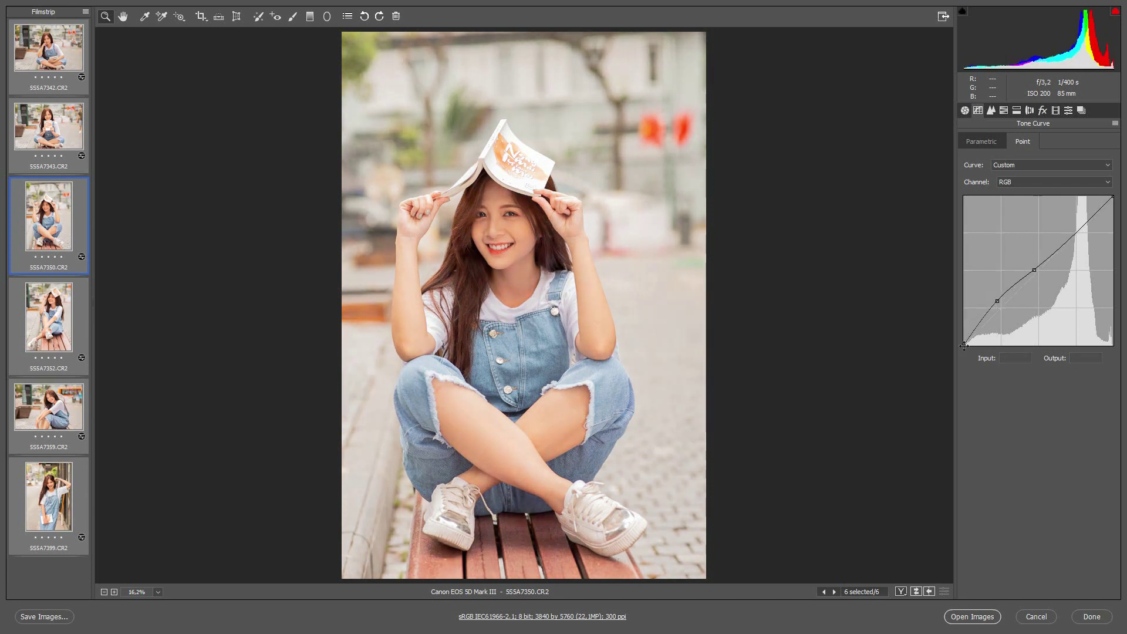
drag(964, 343, 998, 304)
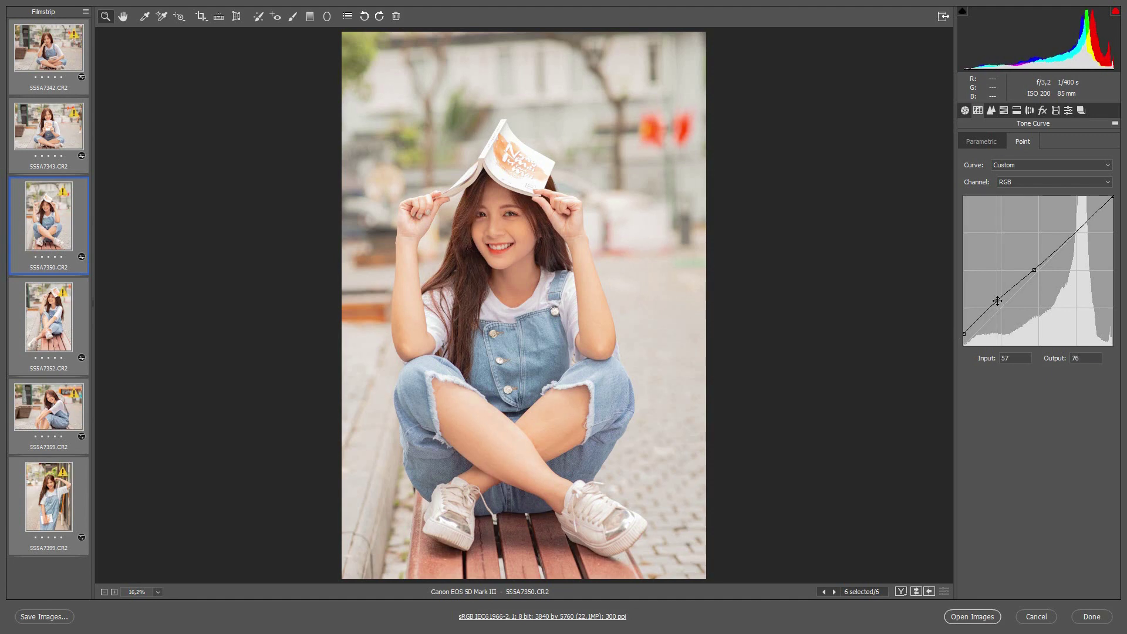
click(1035, 270)
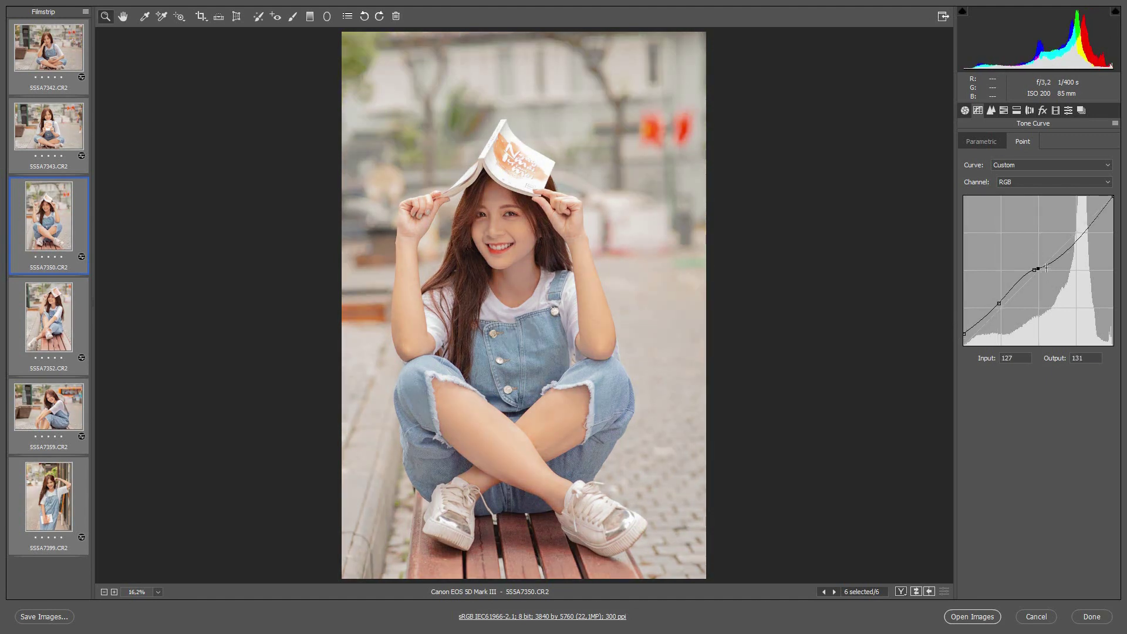
drag(1034, 269, 1036, 271)
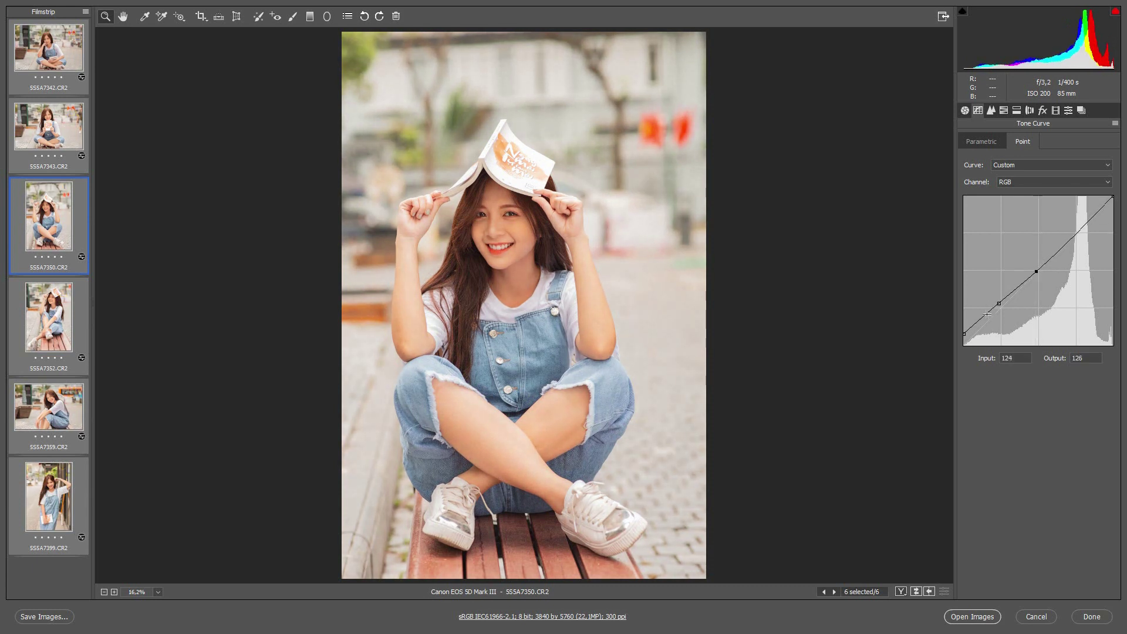
click(982, 316)
click(1104, 181)
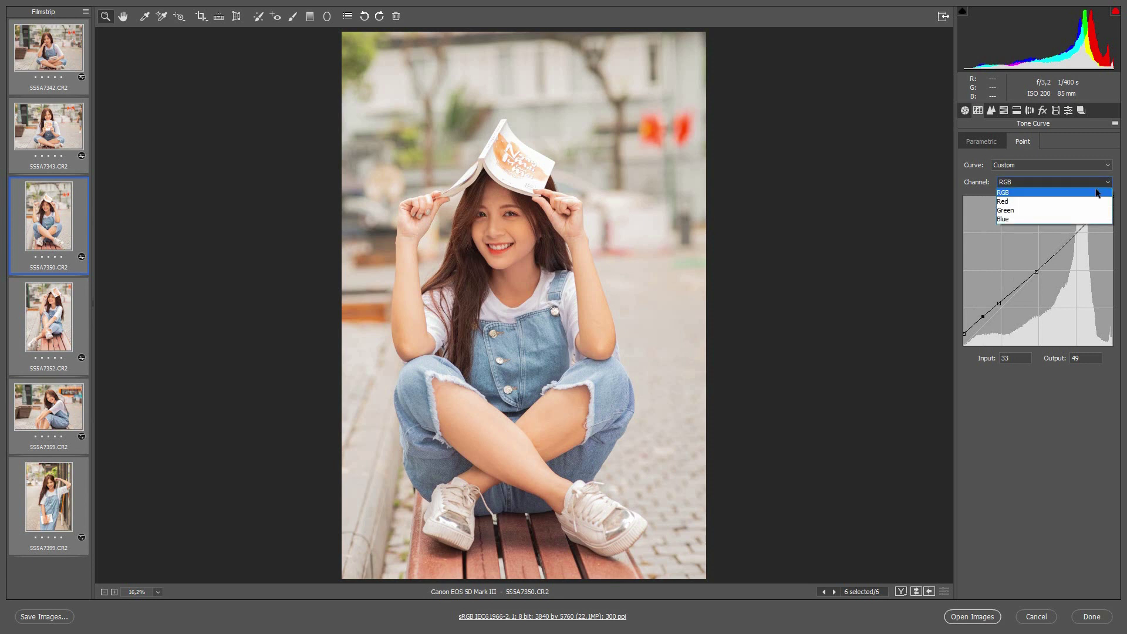
Step: Tweak Contrast, then bend the Red curve into an S with raised highlights and deeper shadows
click(1028, 203)
click(965, 109)
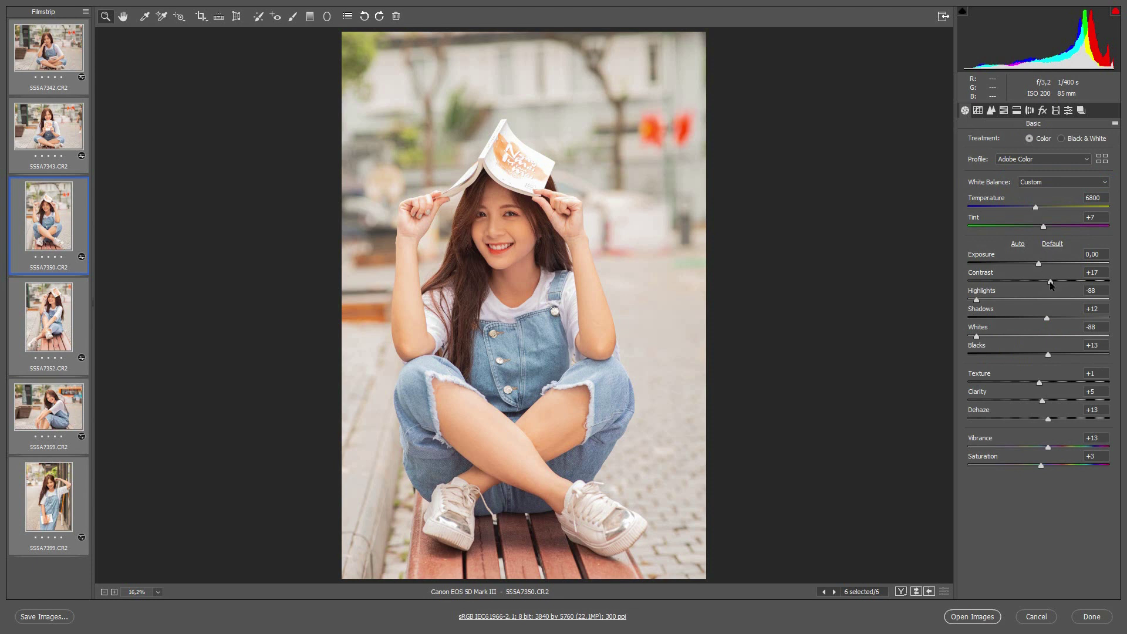
drag(1051, 283, 1045, 280)
click(978, 110)
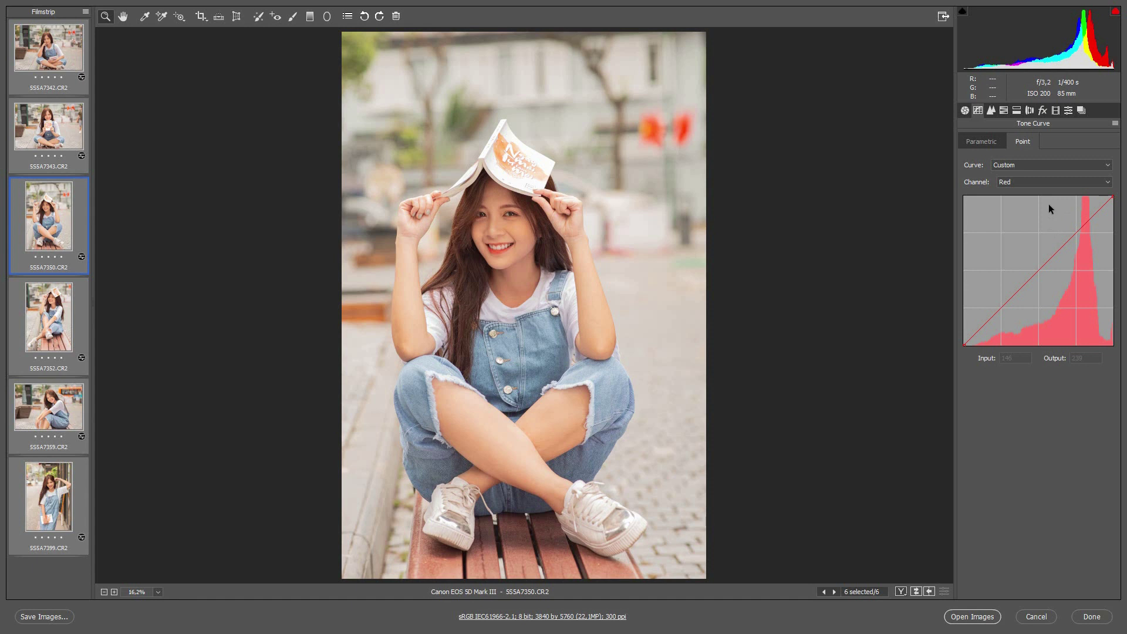
click(1037, 268)
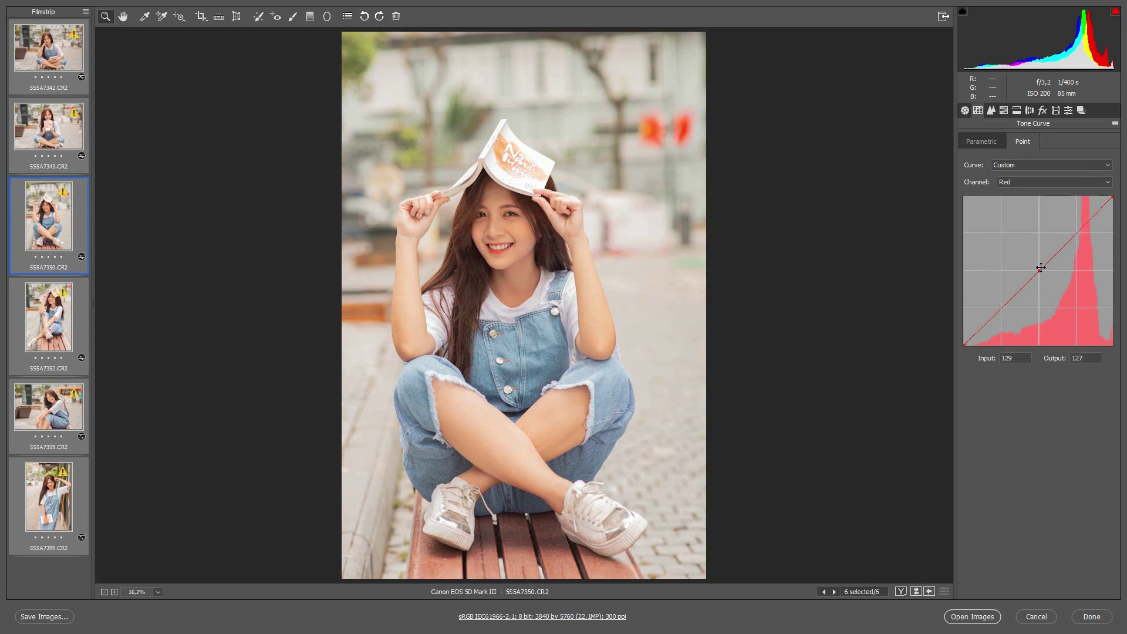
drag(1069, 239, 1070, 219)
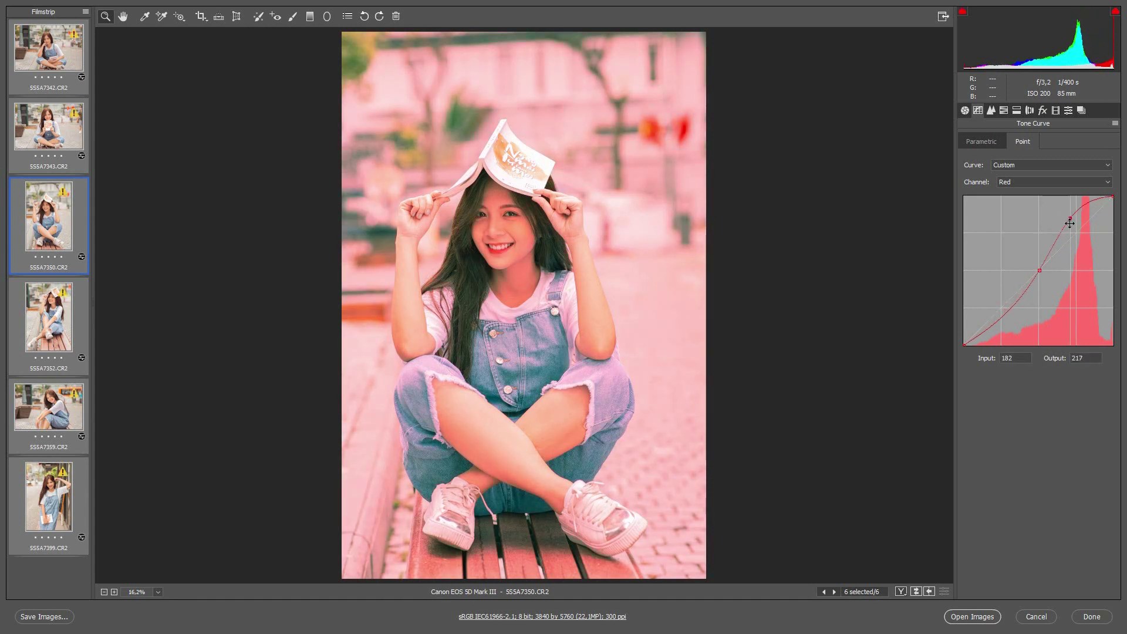
drag(1007, 315, 1006, 319)
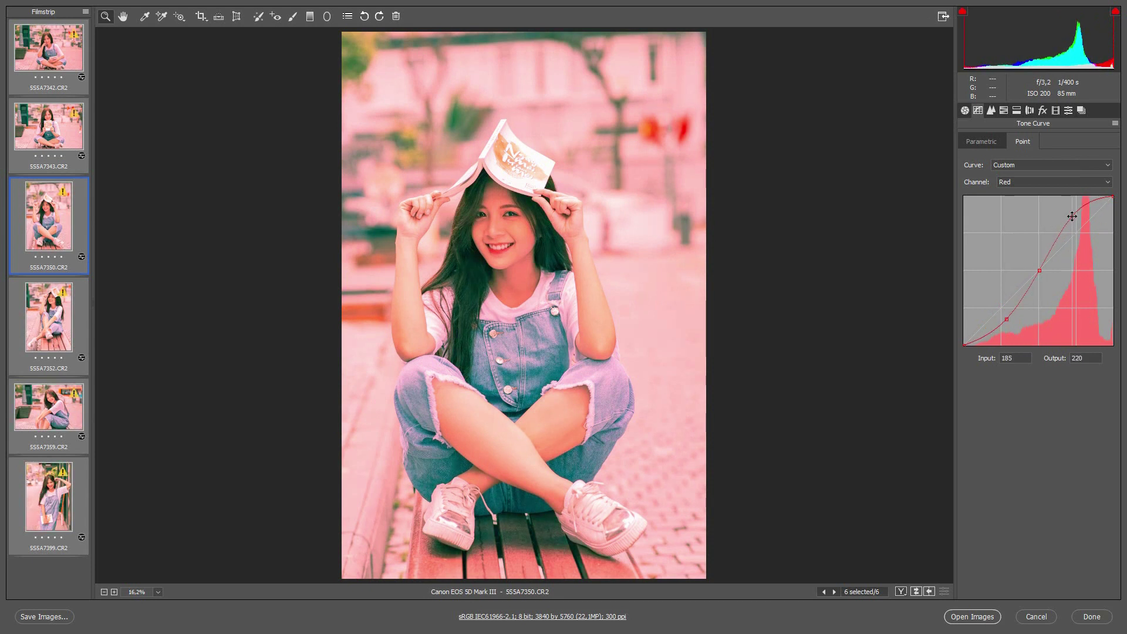
drag(1006, 319, 1005, 319)
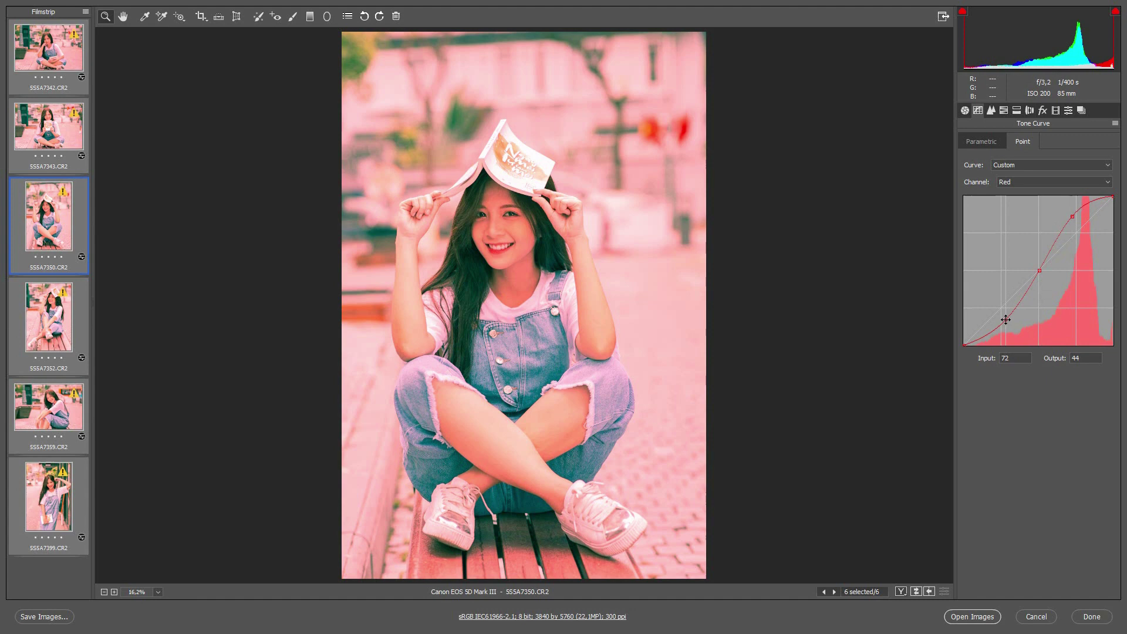
Step: Give the Green curve an S-shape with lifted highlights and lowered shadows
click(1106, 182)
click(1032, 210)
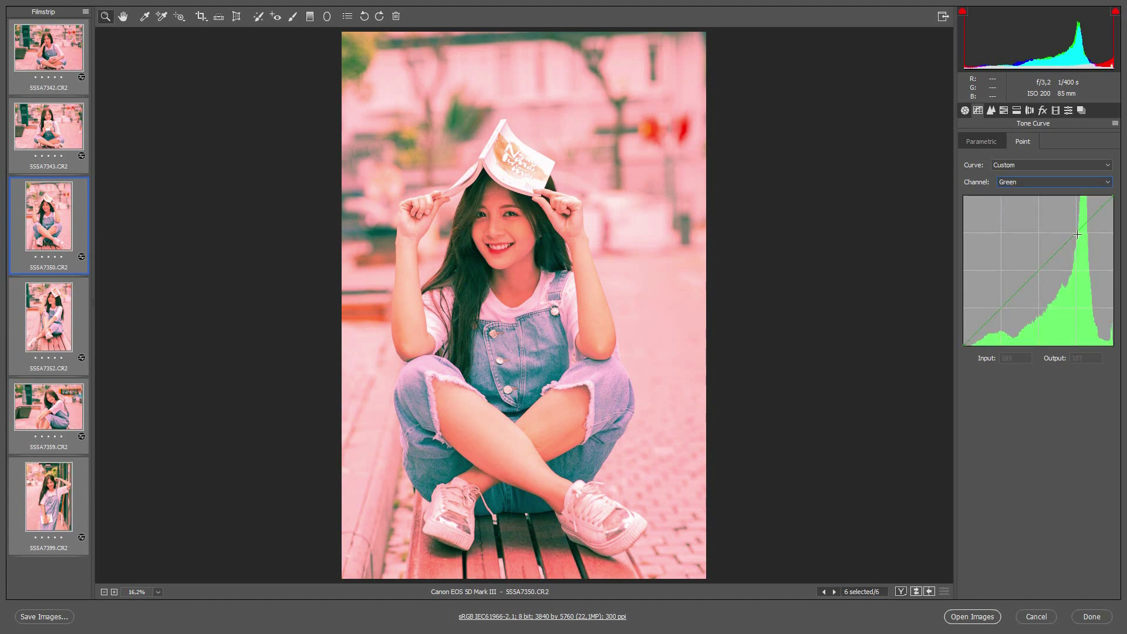
drag(1077, 233, 1072, 223)
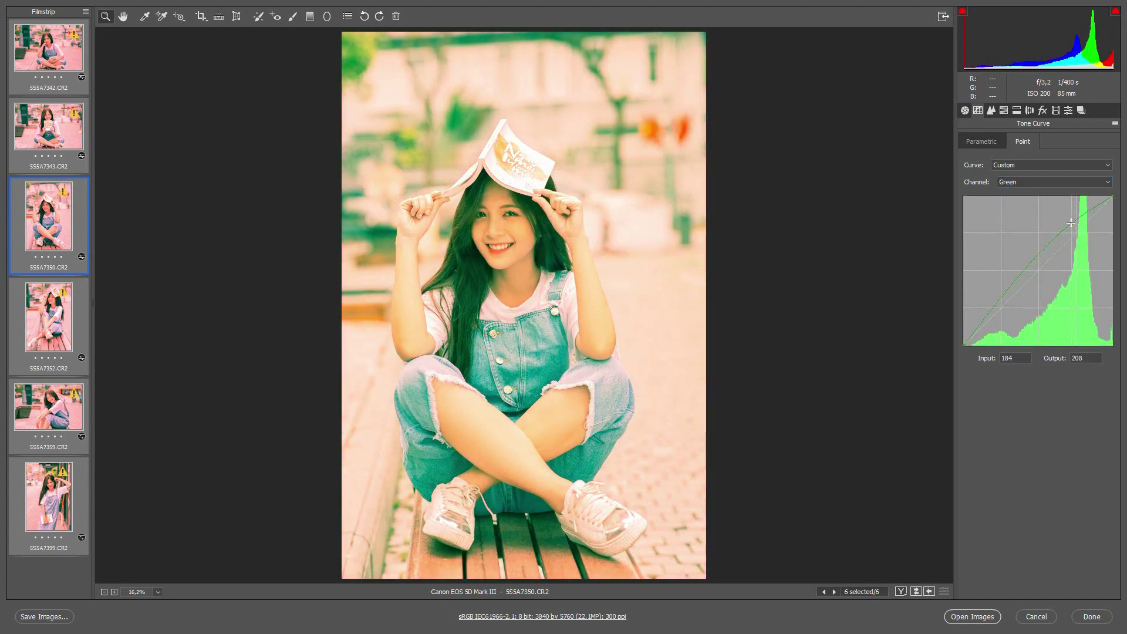
drag(1030, 266, 1037, 270)
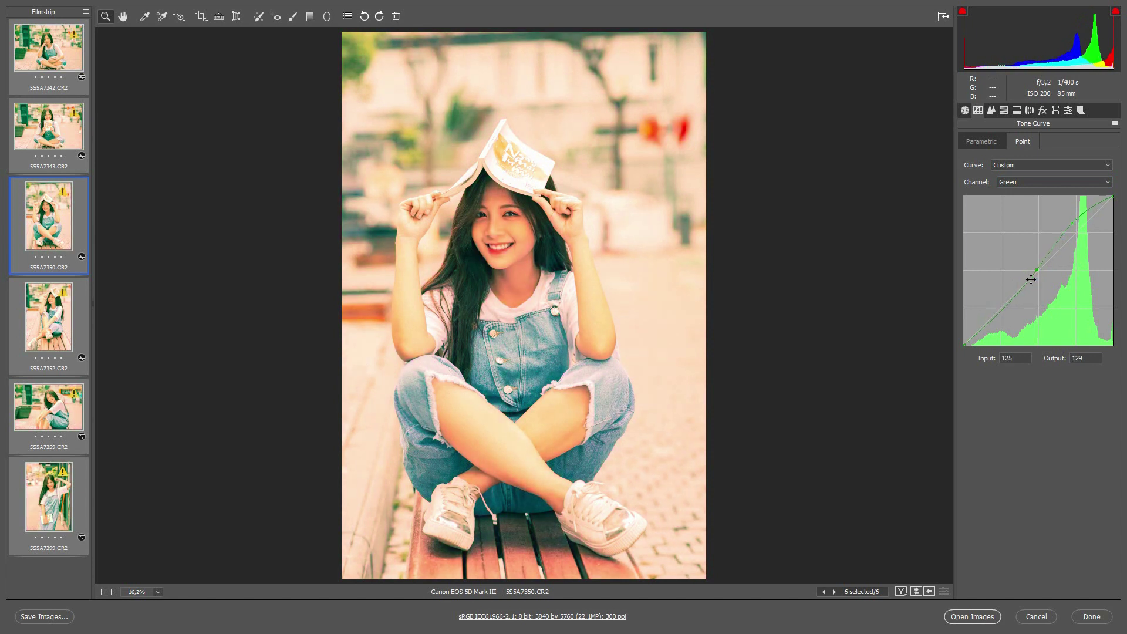
drag(1006, 304, 1006, 320)
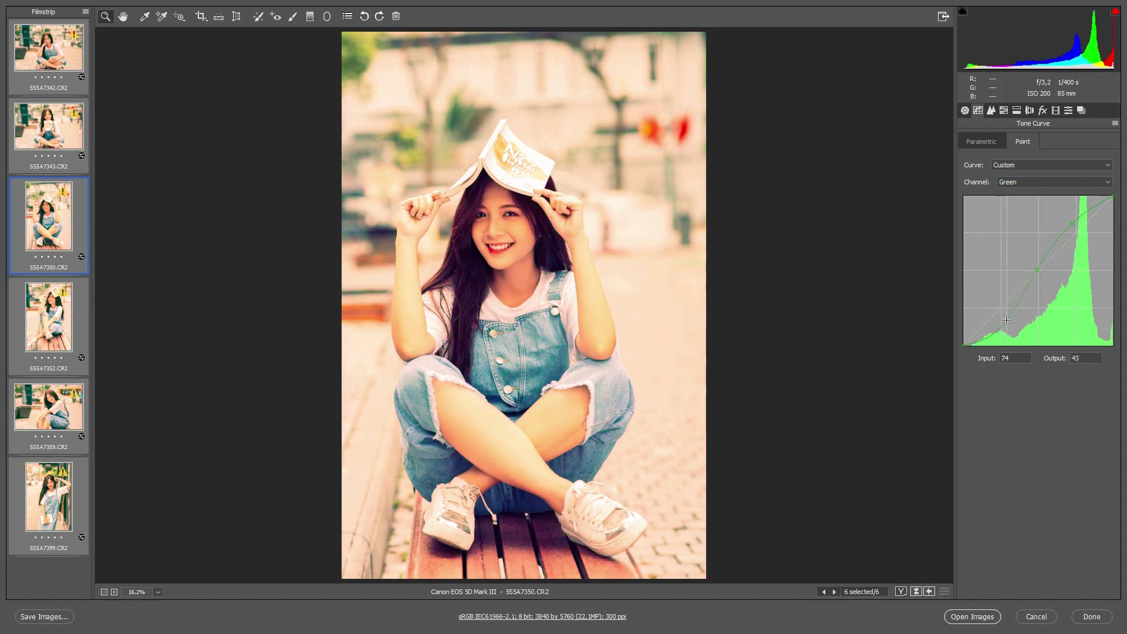
drag(1072, 223, 1075, 218)
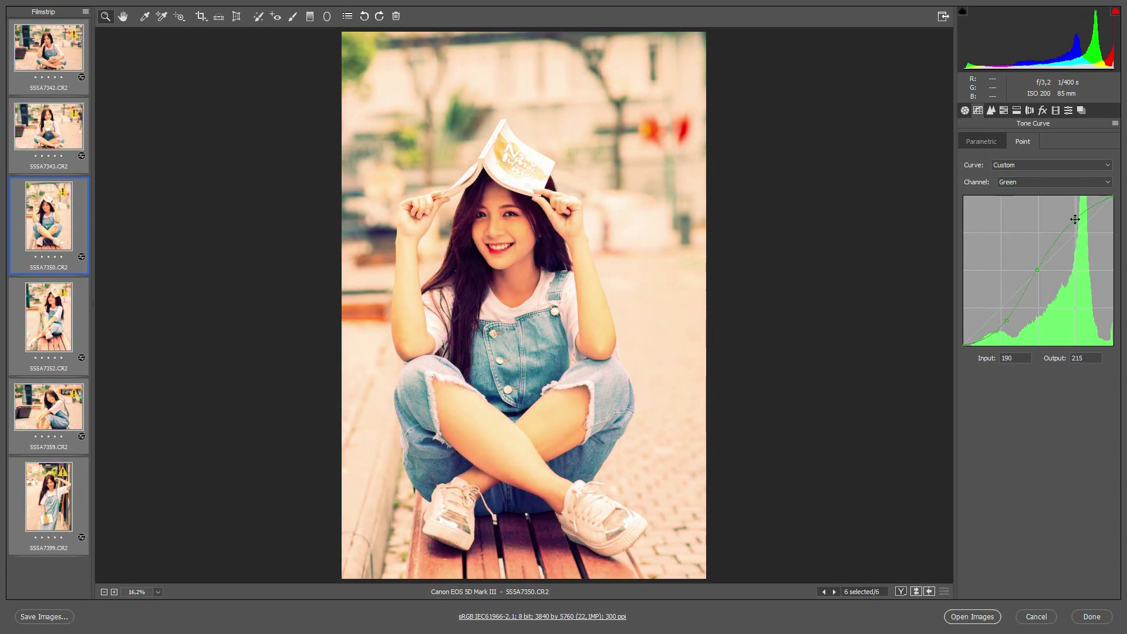
Step: Give the Blue curve an S-shape, raising its highlight point to 191→217
click(1109, 182)
click(1026, 220)
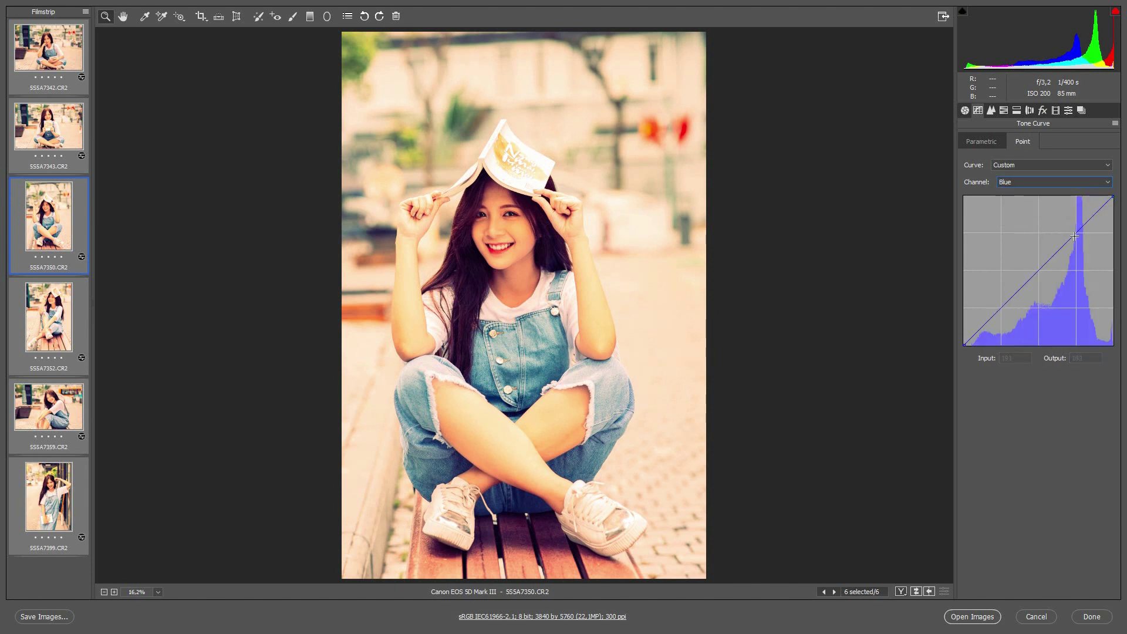
click(1037, 271)
drag(1075, 233, 1072, 219)
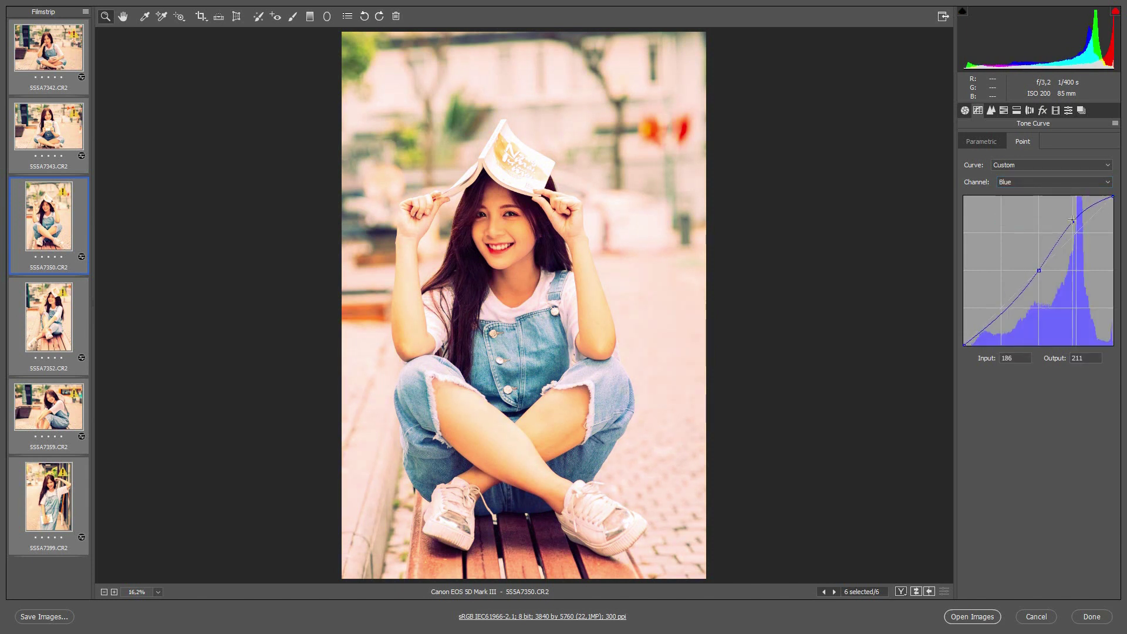
drag(1005, 307, 1006, 321)
drag(1075, 221, 1075, 219)
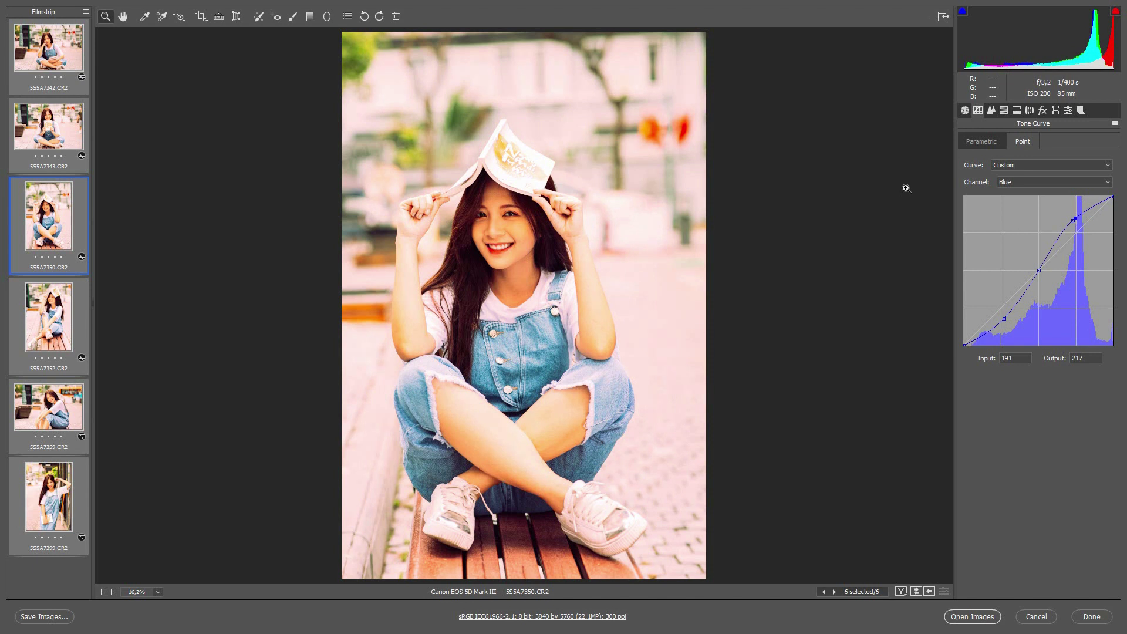
Step: Set HSL Hue: Reds +6, Oranges +6, Yellows -52, Greens -22, Aquas -9
click(991, 111)
click(1004, 111)
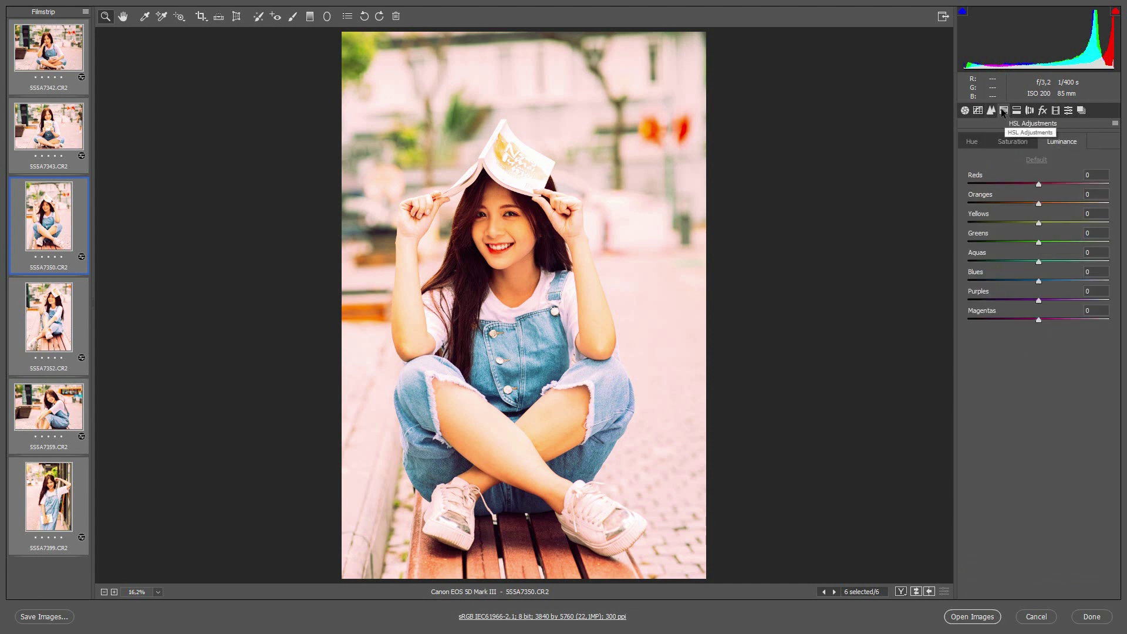
click(977, 142)
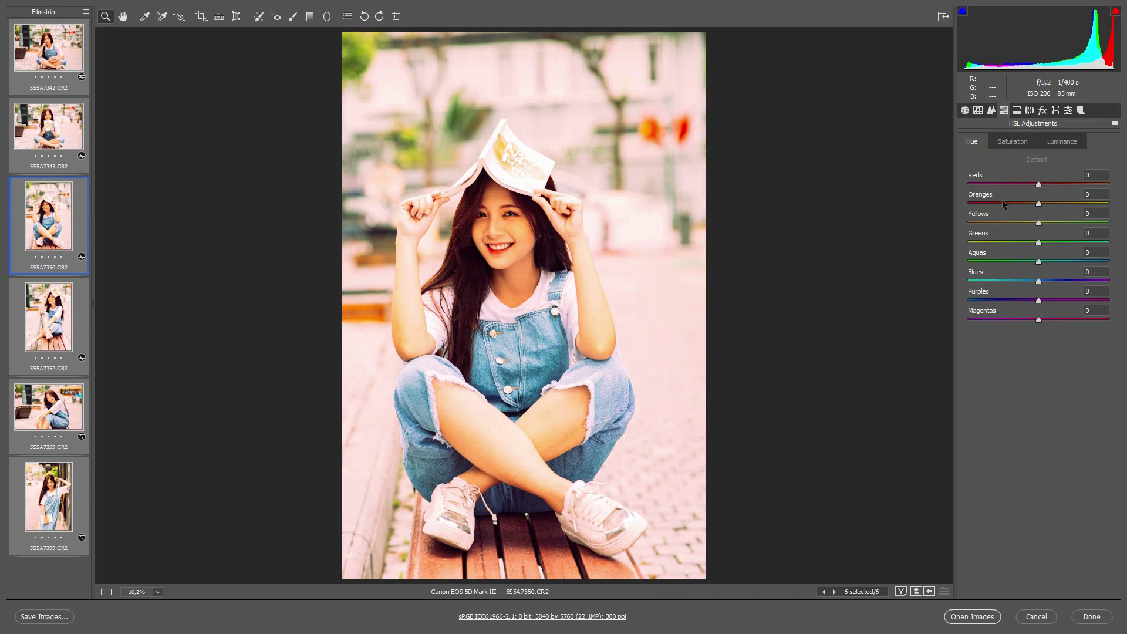
drag(1037, 183, 1044, 203)
click(1041, 203)
click(1042, 184)
mouse_move(1016, 223)
mouse_down()
mouse_move(1002, 223)
mouse_move(1022, 243)
mouse_up()
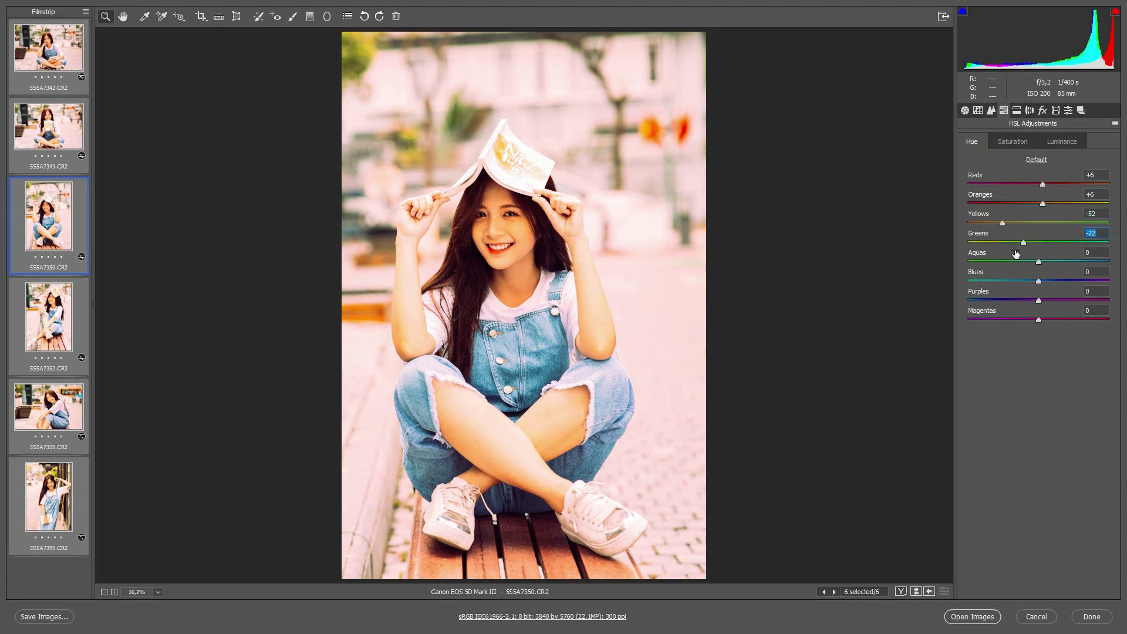
drag(1040, 260, 1032, 262)
click(1012, 141)
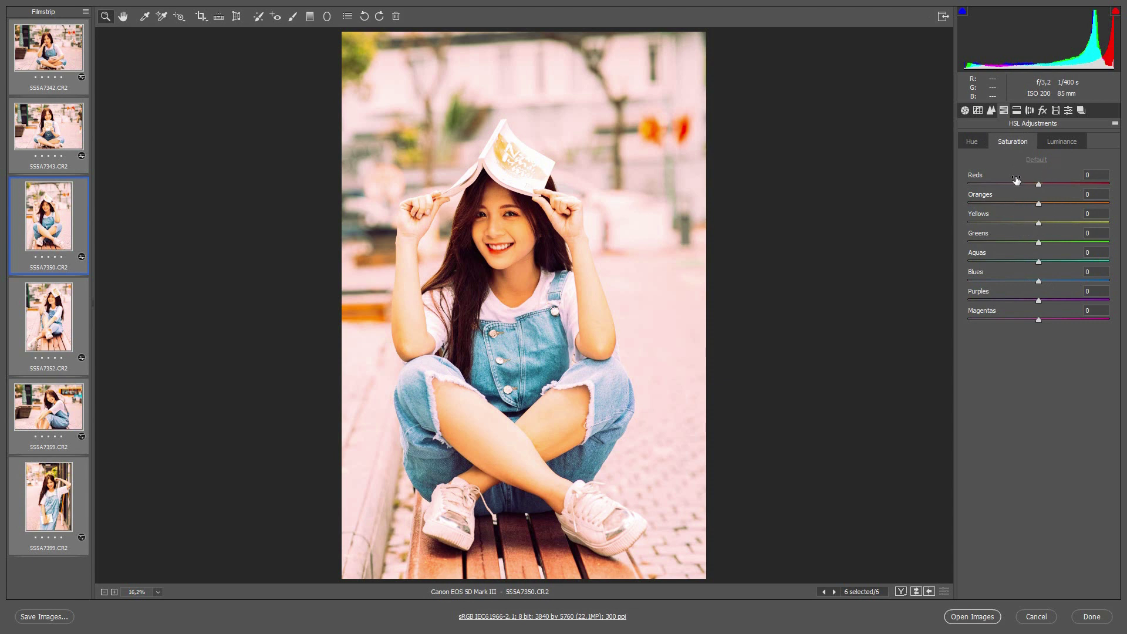
Step: Lower saturation of Oranges, Yellows and Greens, Aquas to -20 and Blues to -10
click(1022, 203)
click(1006, 222)
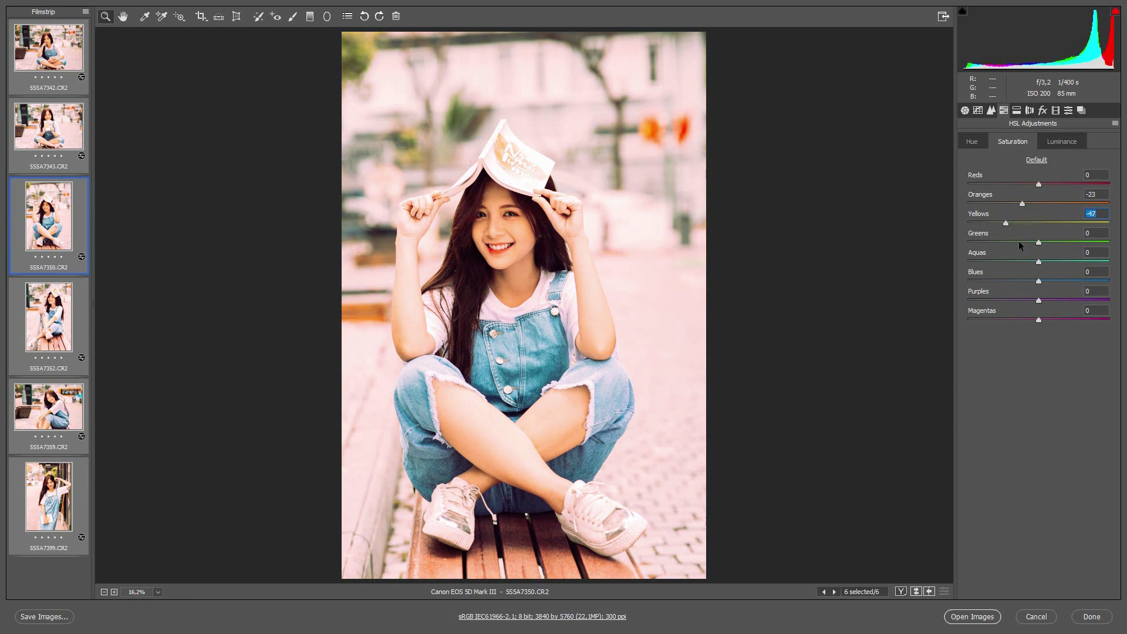
click(1012, 242)
click(1025, 261)
click(1027, 281)
click(1031, 281)
Step: Raise Reds saturation to +3 and refine Oranges -37, Yellows -50, Greens -48
click(1039, 184)
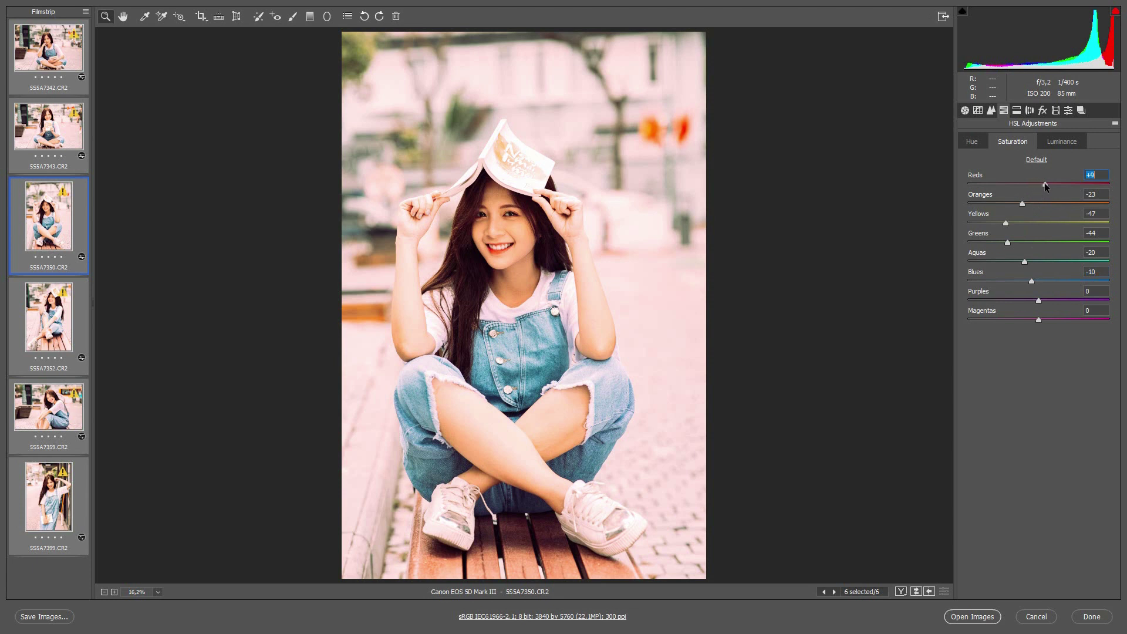
click(1022, 203)
click(1038, 184)
drag(1038, 184, 1013, 203)
click(1012, 205)
drag(1005, 222, 1003, 222)
click(1007, 242)
key(Down)
Step: Set HSL Luminance: Reds +2, Oranges +20, Yellows +15, Greens -30, Aquas -17, Blues -11
click(1061, 143)
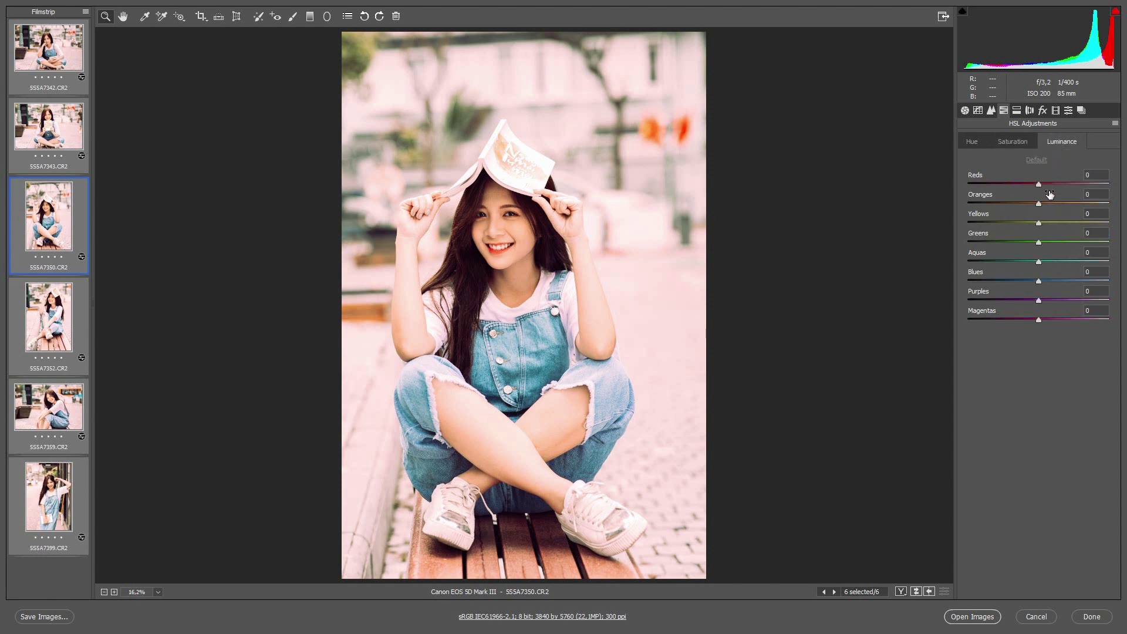
drag(1043, 186, 1051, 204)
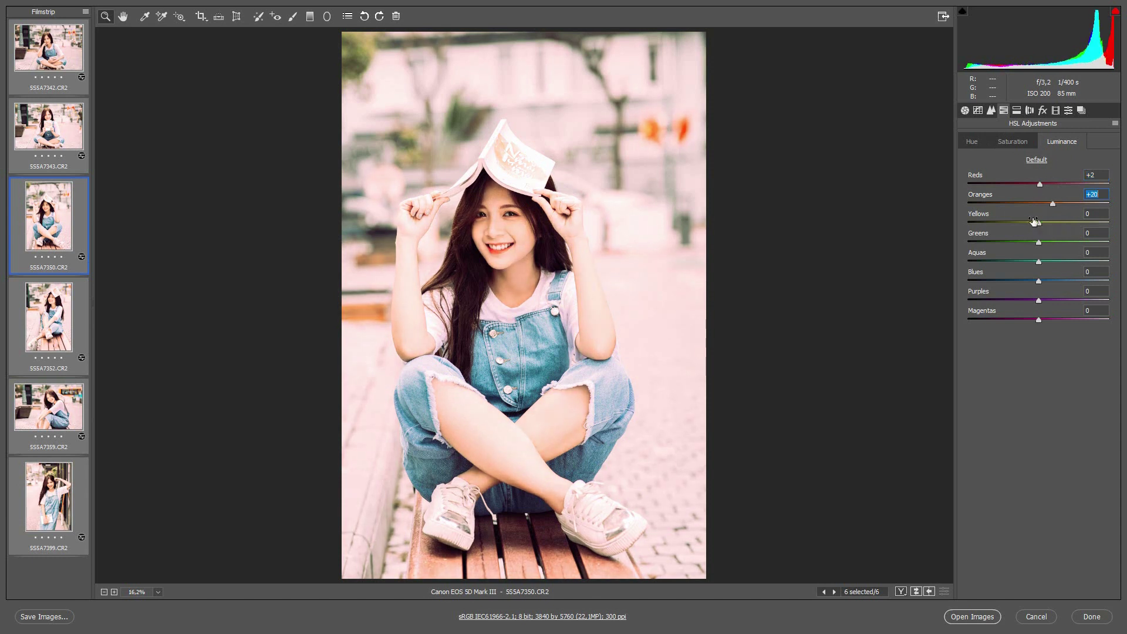
mouse_move(1034, 222)
mouse_down()
mouse_move(1050, 223)
mouse_move(1017, 245)
mouse_move(1030, 281)
mouse_move(1026, 261)
mouse_up()
click(1022, 260)
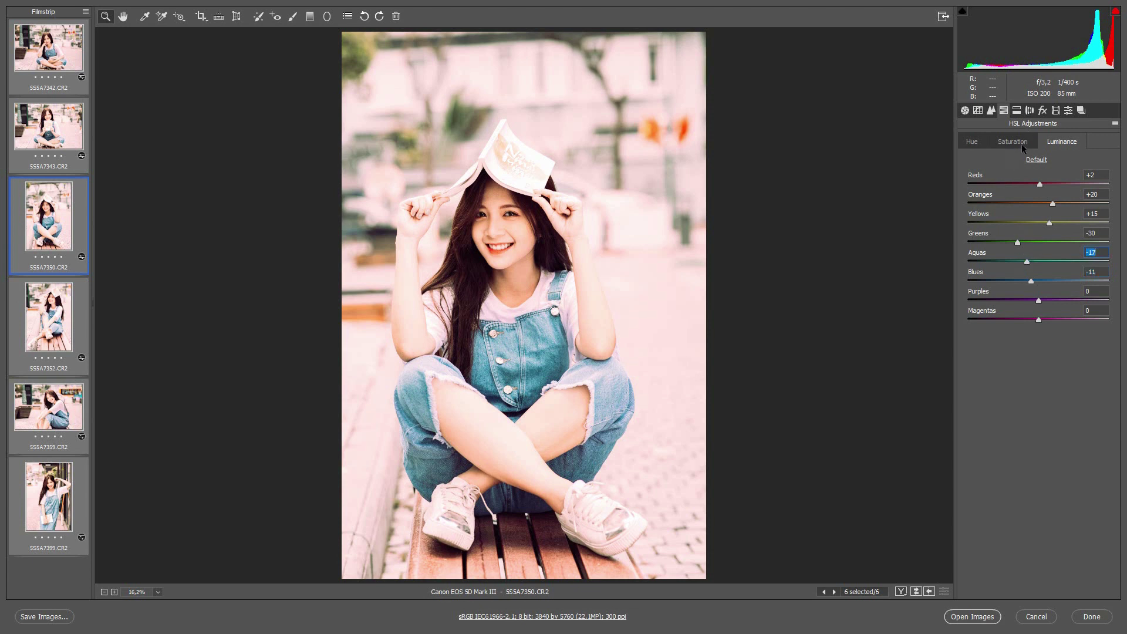
click(1020, 144)
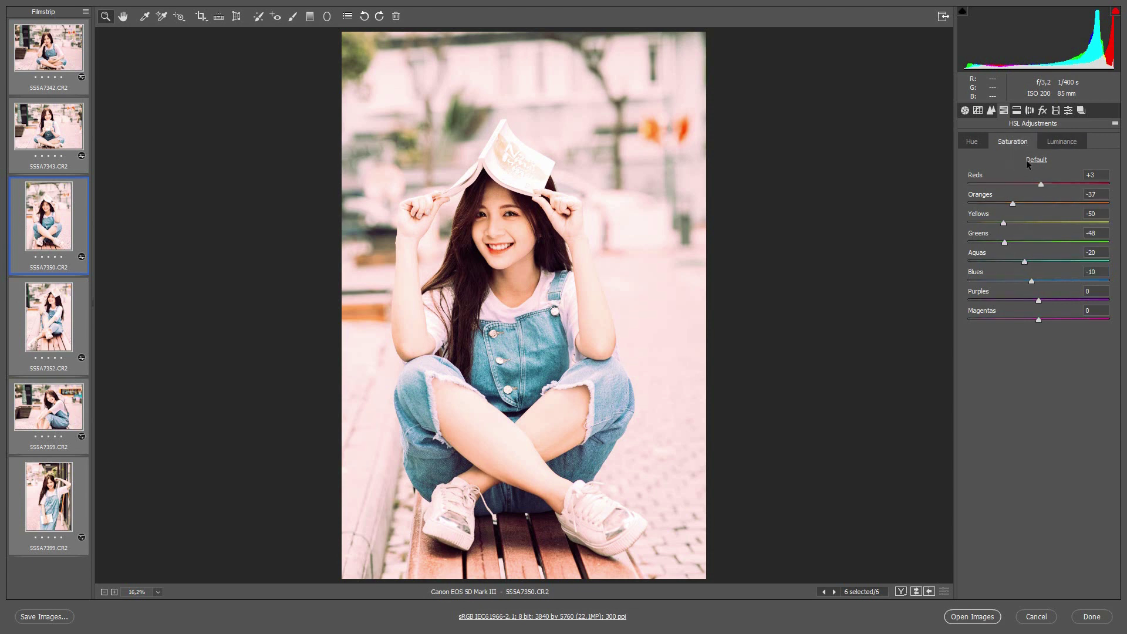
Step: Ease Shadows down to +8 and Clarity to +4 in the Basic panel
click(965, 111)
drag(1033, 318, 1045, 320)
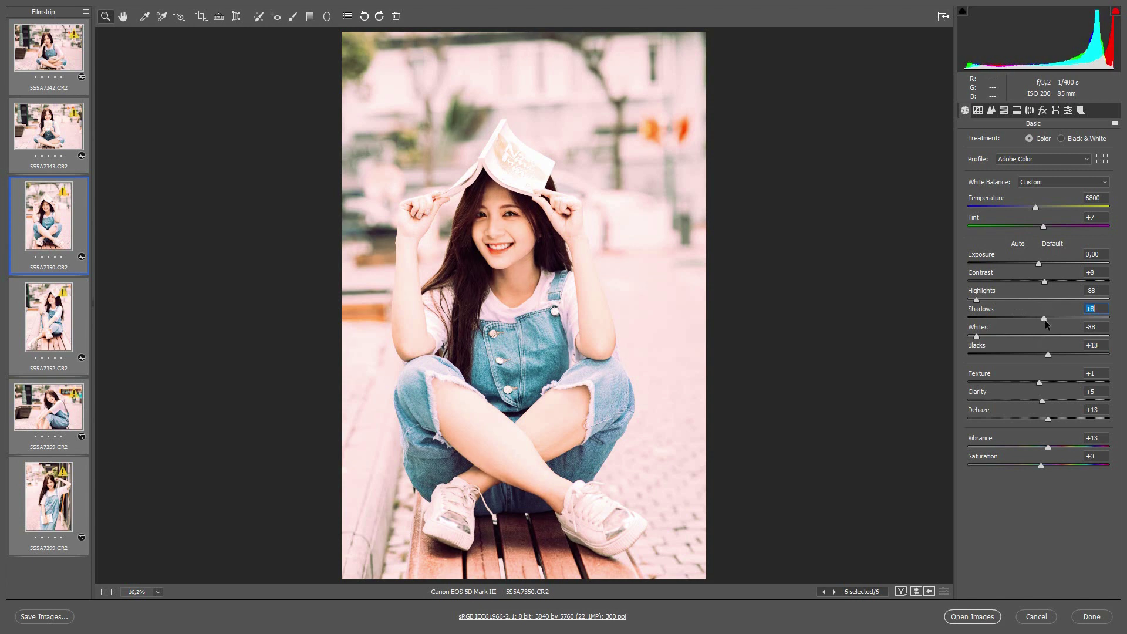
drag(1042, 401, 1044, 419)
Step: Set sharpening Masking to 58 and Luminance noise reduction to 9
click(991, 110)
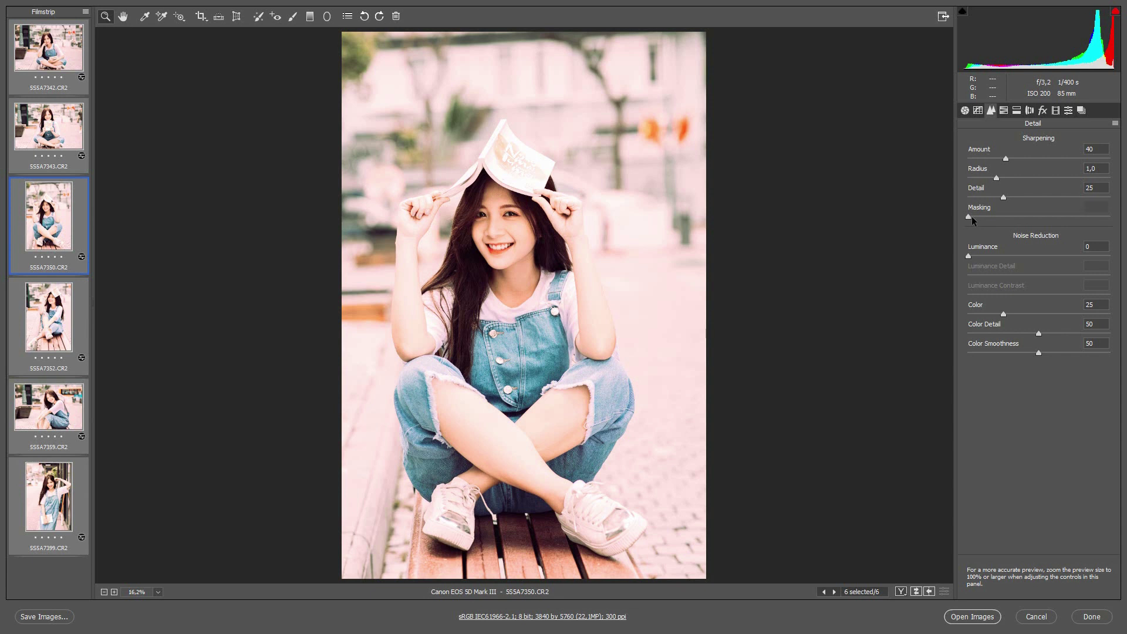
drag(971, 216, 1035, 221)
mouse_move(969, 256)
mouse_down()
mouse_move(981, 258)
mouse_move(971, 274)
mouse_up()
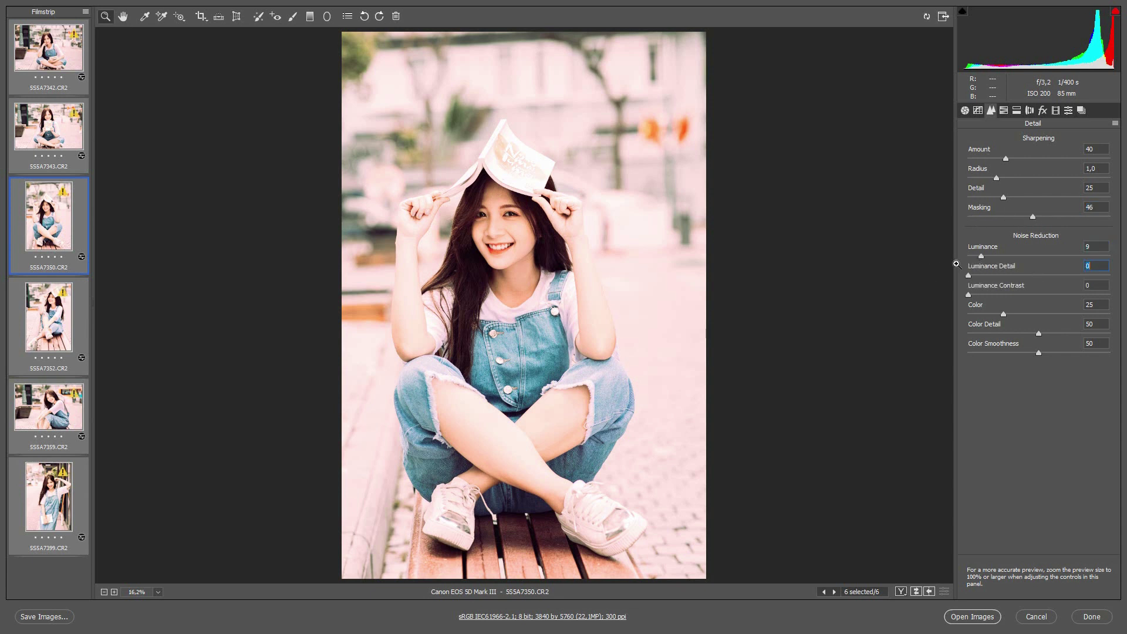
drag(1030, 216, 1040, 221)
Step: Tint highlights to hue 225, saturation 9 and shadows to hue 227, saturation 5 in Split Toning
click(1002, 111)
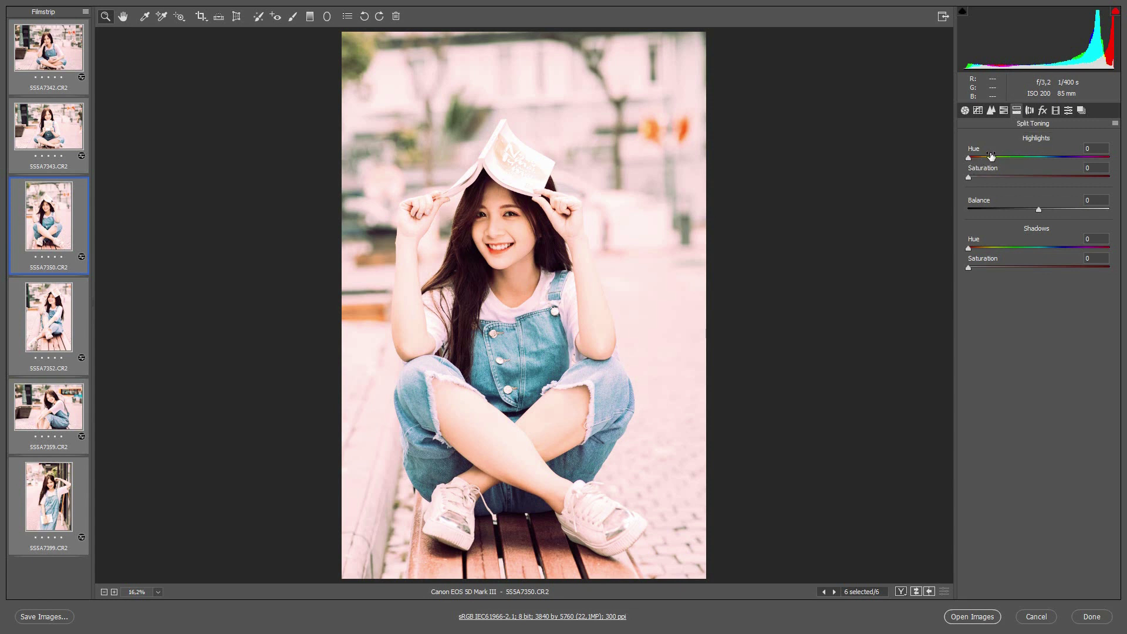
drag(977, 157, 1052, 160)
click(978, 176)
drag(968, 246, 1055, 248)
drag(969, 267, 976, 267)
drag(979, 176, 980, 177)
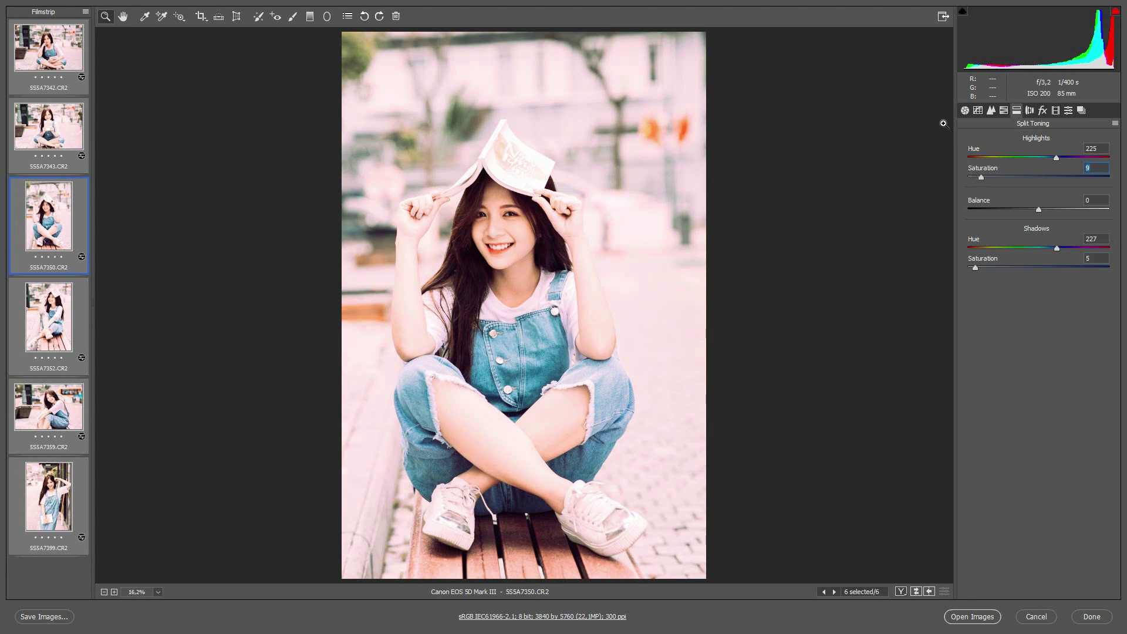
Step: Lower the parametric tone curve: Highlights -18, Lights -9, Darks -5, Shadows -2
click(970, 111)
click(991, 111)
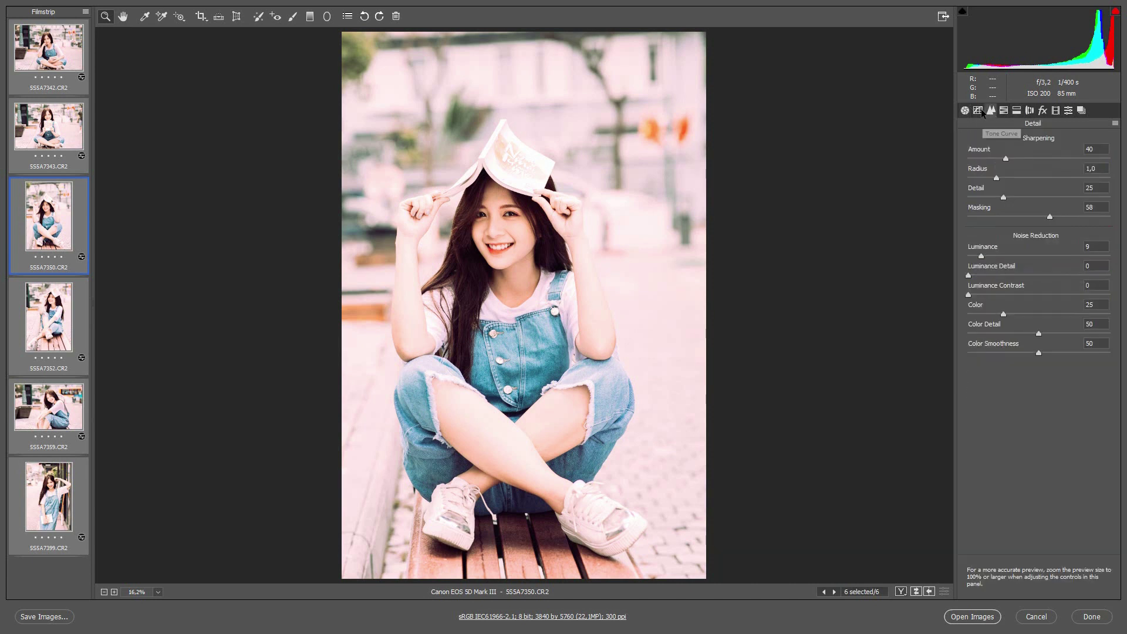
click(986, 141)
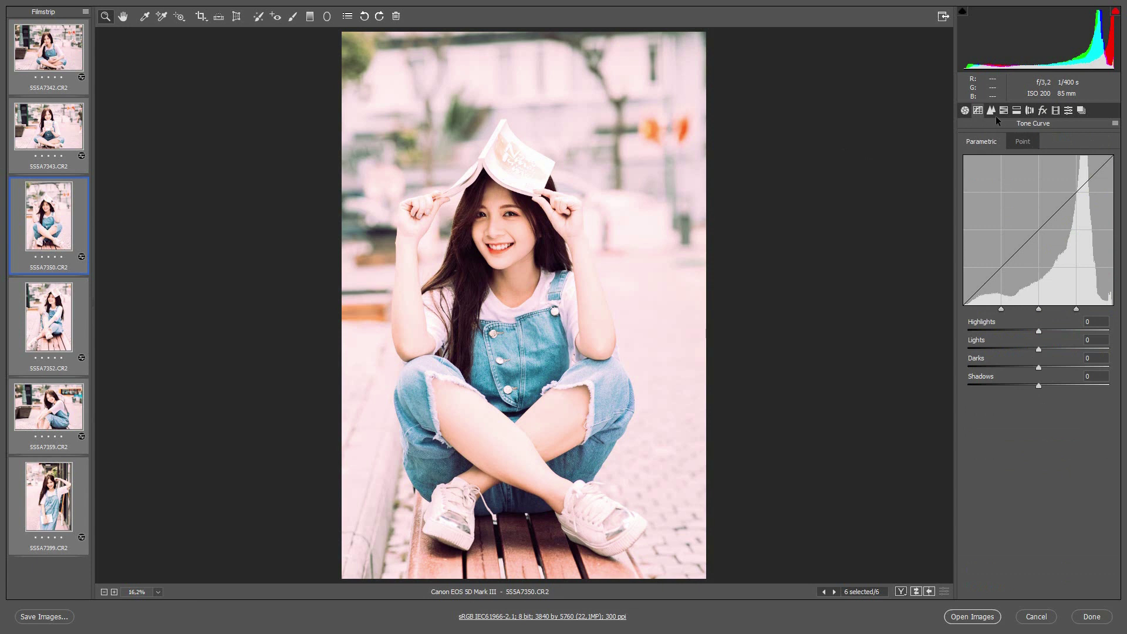
mouse_move(1037, 331)
mouse_down()
mouse_move(1027, 330)
mouse_move(1034, 386)
mouse_move(1035, 367)
mouse_up()
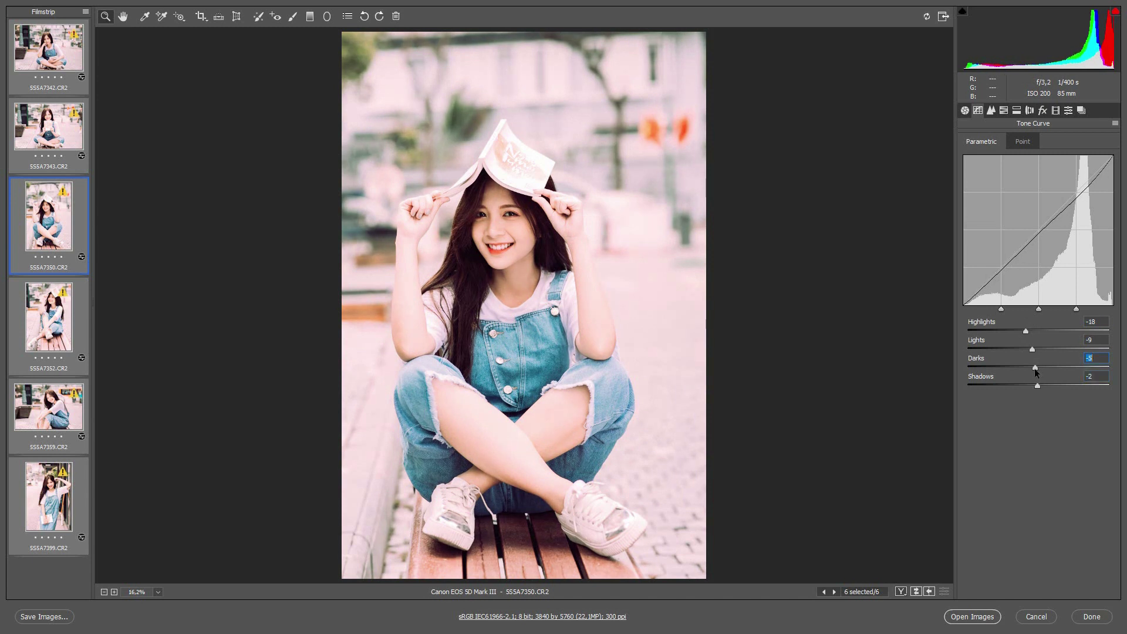
Step: Set Basic Highlights to -99 and Exposure to -0,10
click(964, 110)
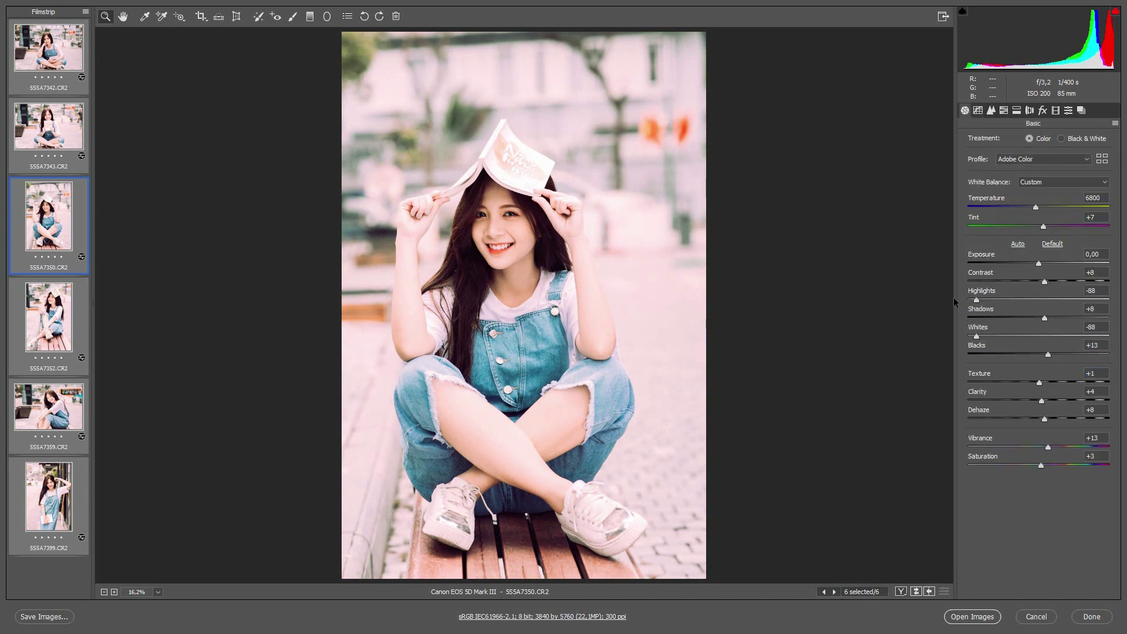
drag(976, 300, 968, 300)
drag(1039, 263, 1035, 272)
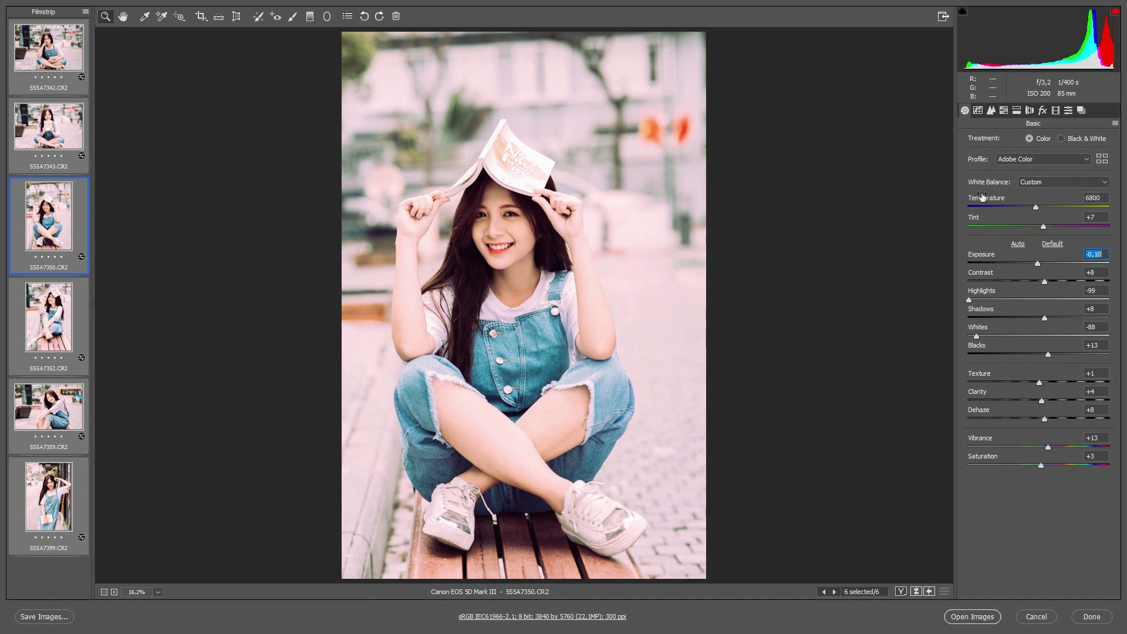
Step: Browse the filmstrip photos, then select all six for joint editing
click(73, 310)
key(Down)
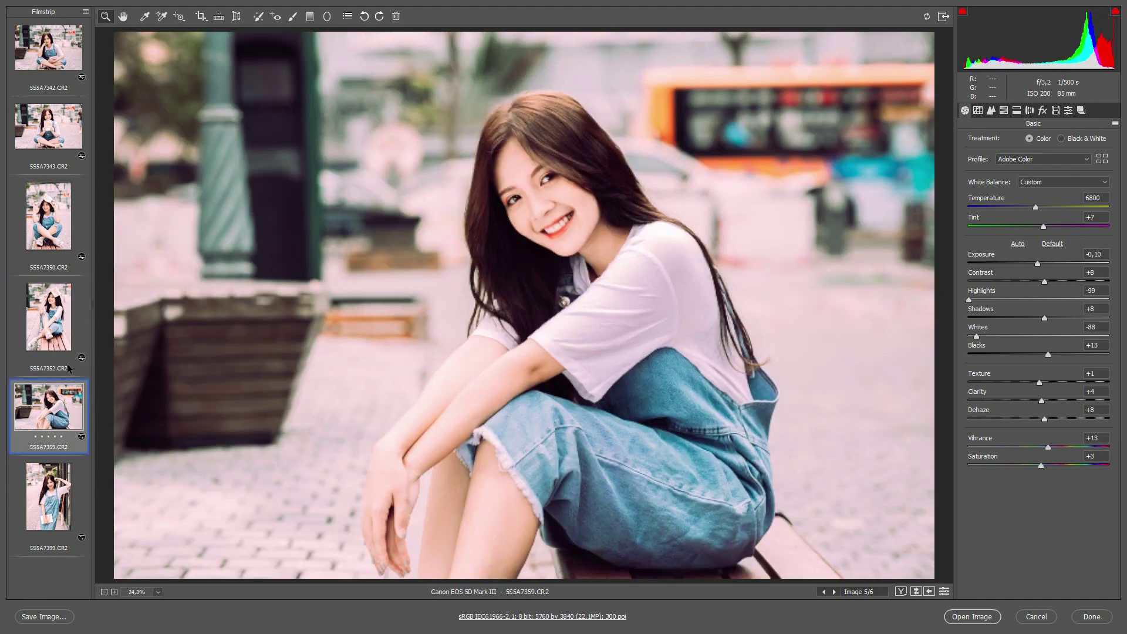
click(42, 228)
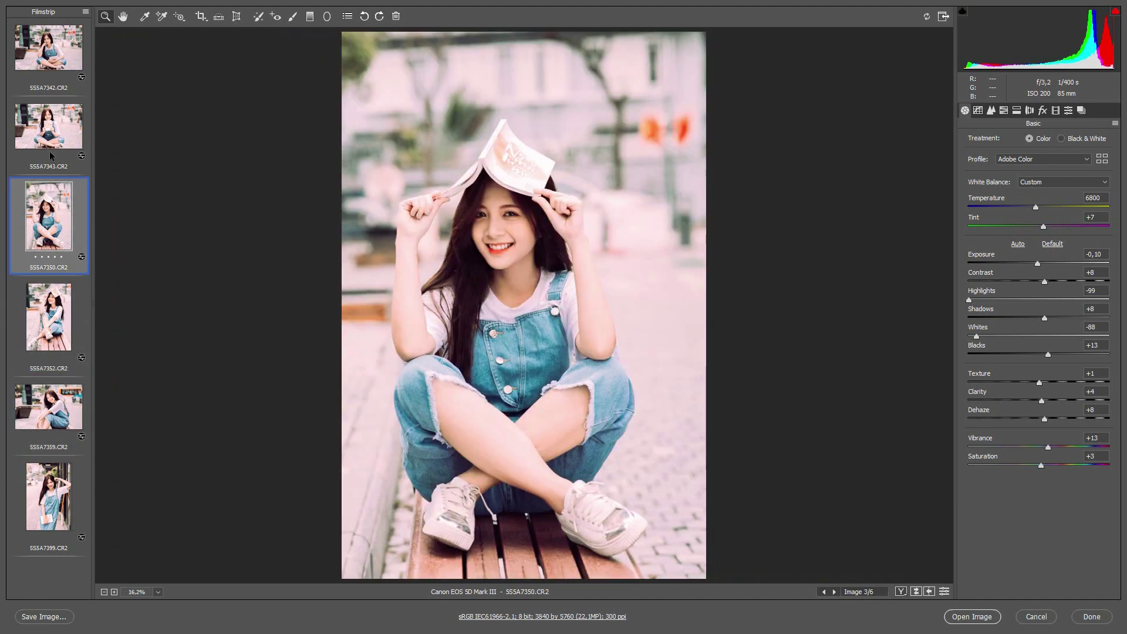
click(53, 122)
click(53, 219)
key(ctrl+a)
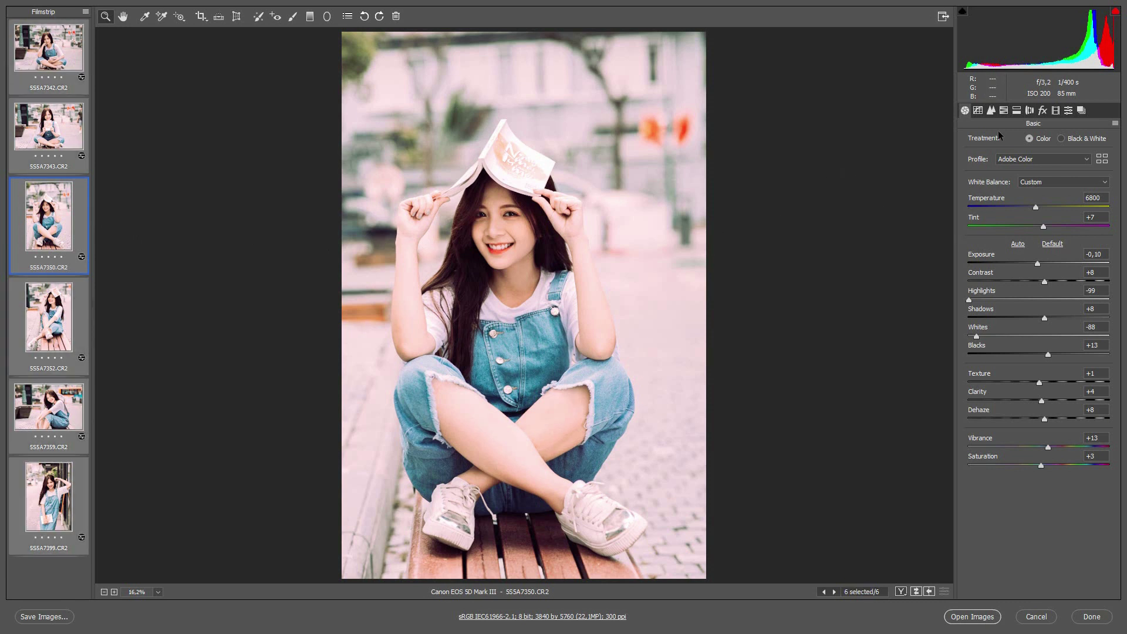
Step: Adjust Yellows luminance, raise Oranges and Yellows saturation, and lower Reds saturation to -7
click(1004, 110)
click(1061, 141)
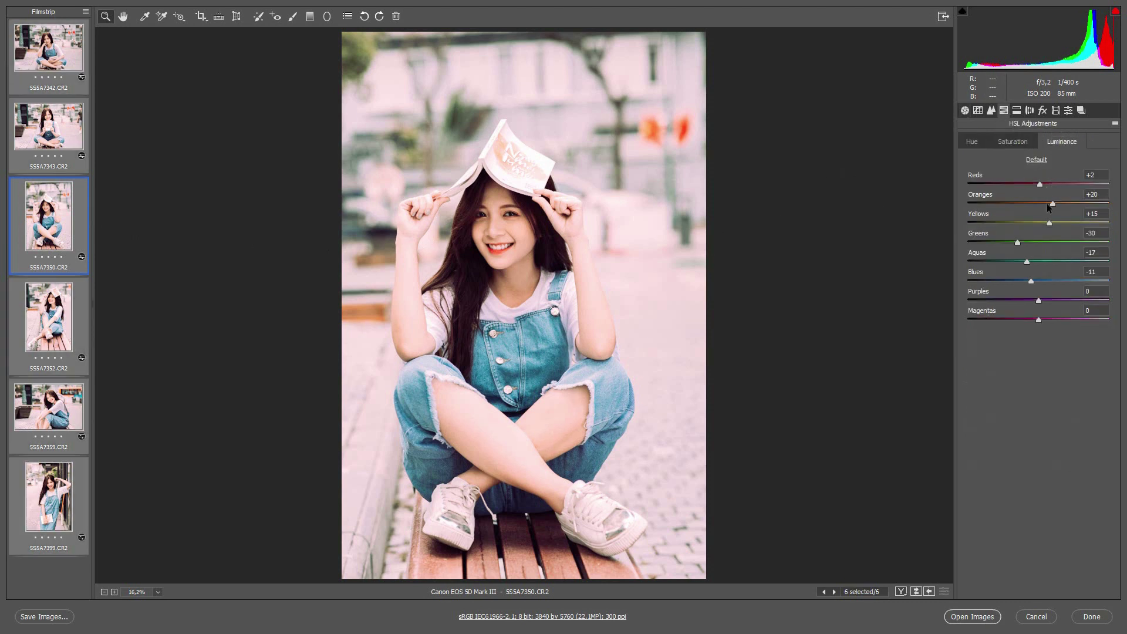
click(1049, 203)
key(Tab)
click(1013, 141)
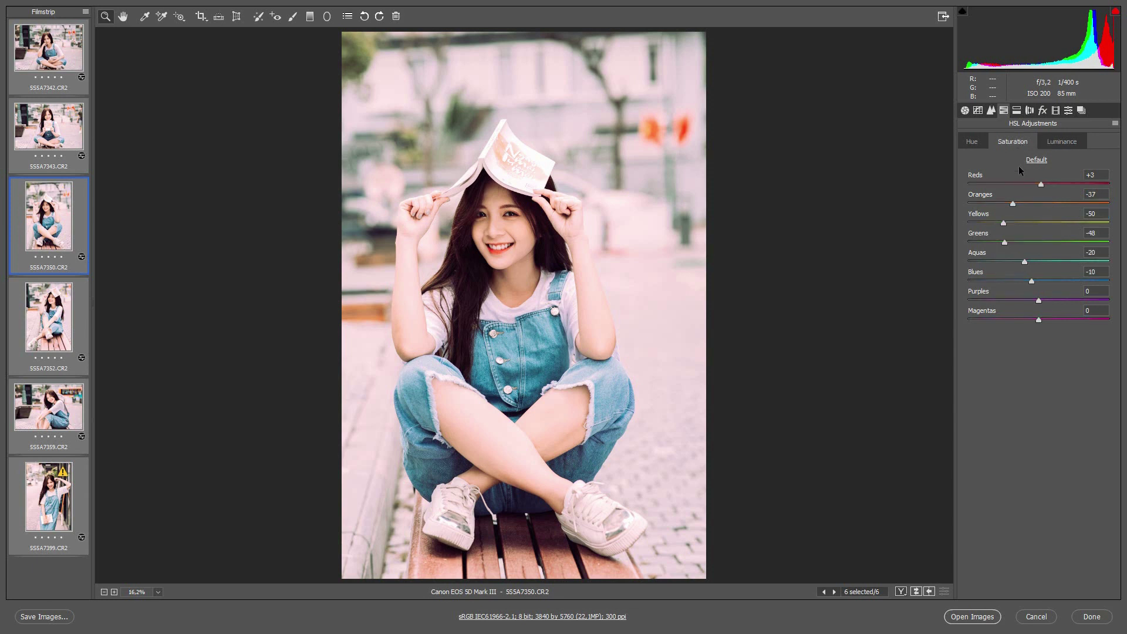
drag(1015, 202, 1014, 203)
click(1018, 222)
drag(1043, 184, 1034, 184)
Step: Shift Yellows hue to -43 and Greens to -27, Yellows saturation -49, Oranges luminance +17
click(972, 141)
mouse_move(1002, 222)
mouse_down()
mouse_move(1024, 223)
mouse_move(1011, 225)
mouse_move(1043, 186)
mouse_up()
click(1022, 242)
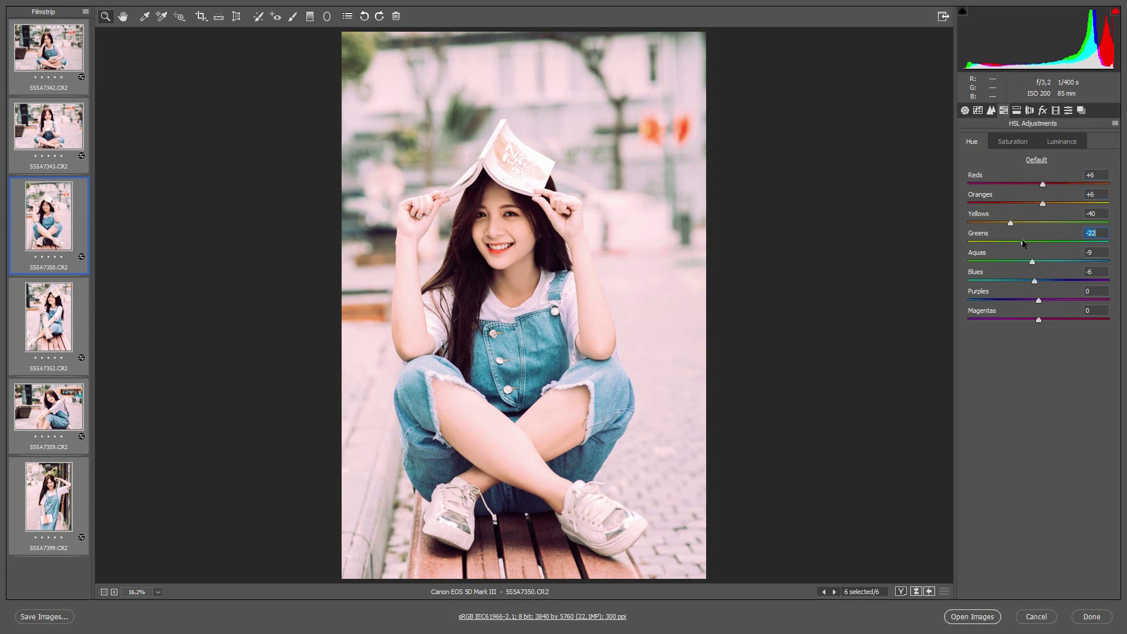
drag(1022, 243, 1009, 223)
click(1005, 142)
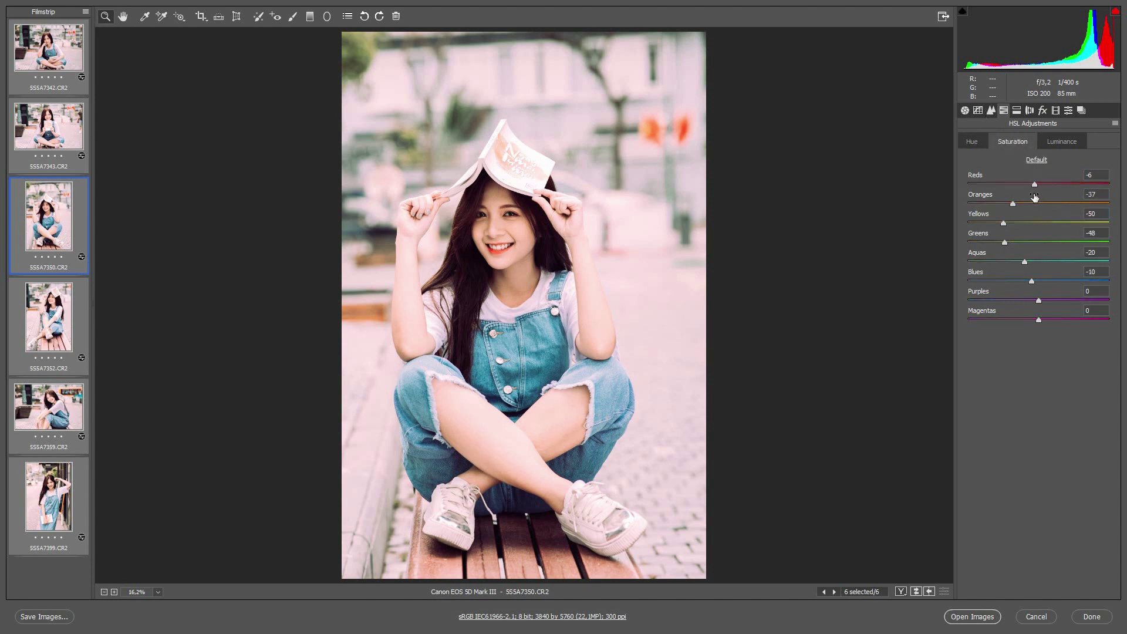
click(1005, 223)
click(1060, 141)
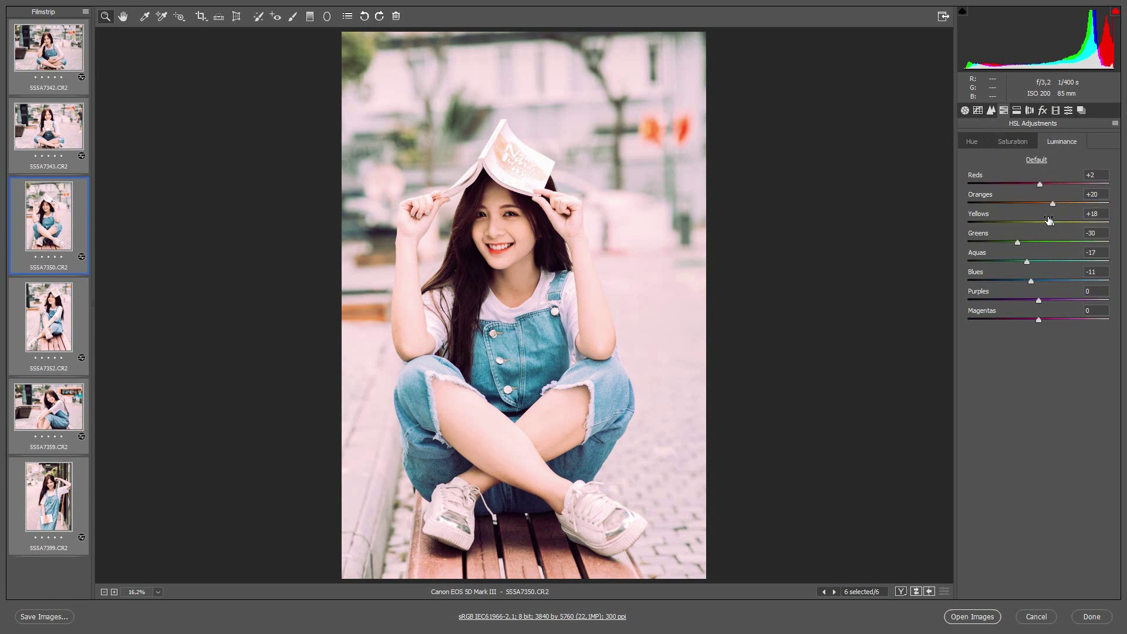
drag(1048, 221, 1050, 203)
click(977, 110)
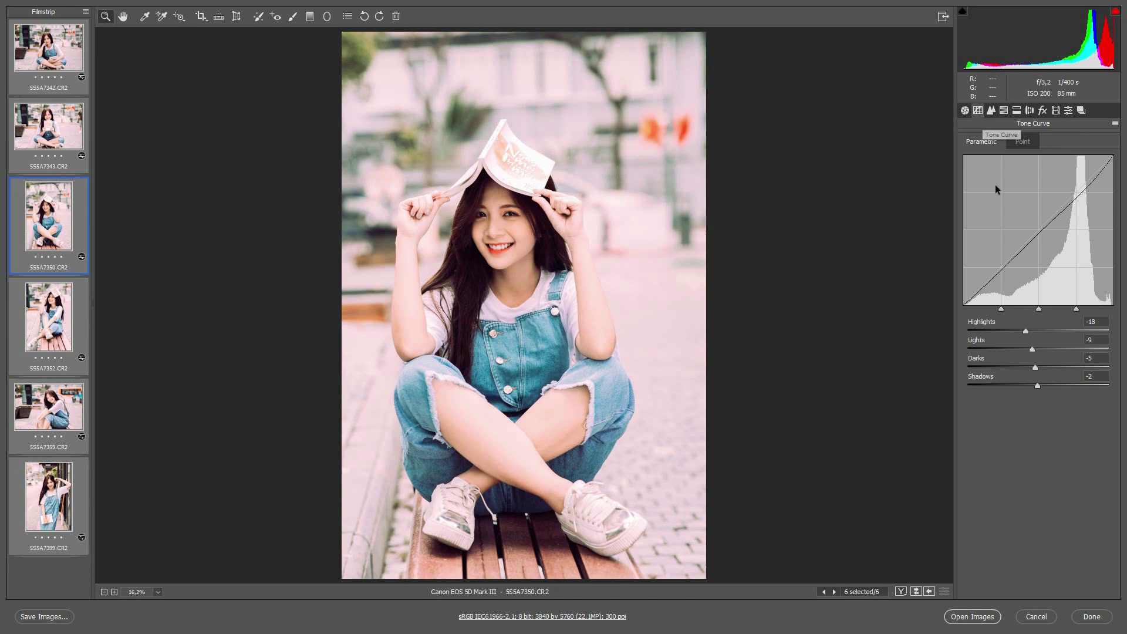
Step: On the point curve, bend the Blue channel: lower point 70/45, upper point slightly raised
click(1023, 143)
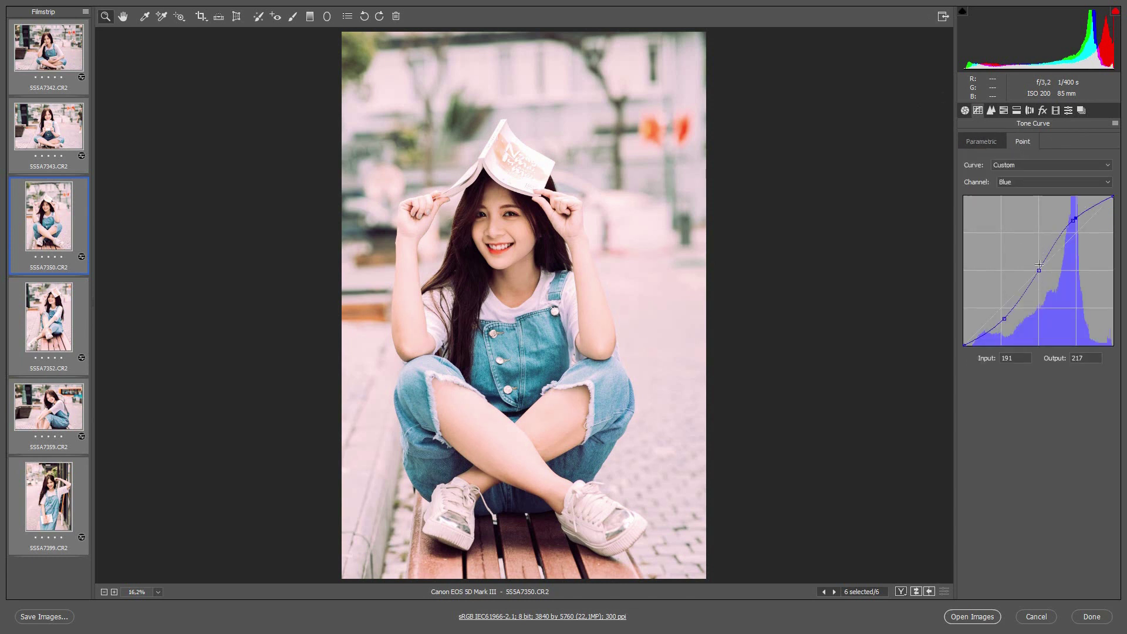
drag(1006, 319, 1004, 316)
drag(1004, 316, 1001, 316)
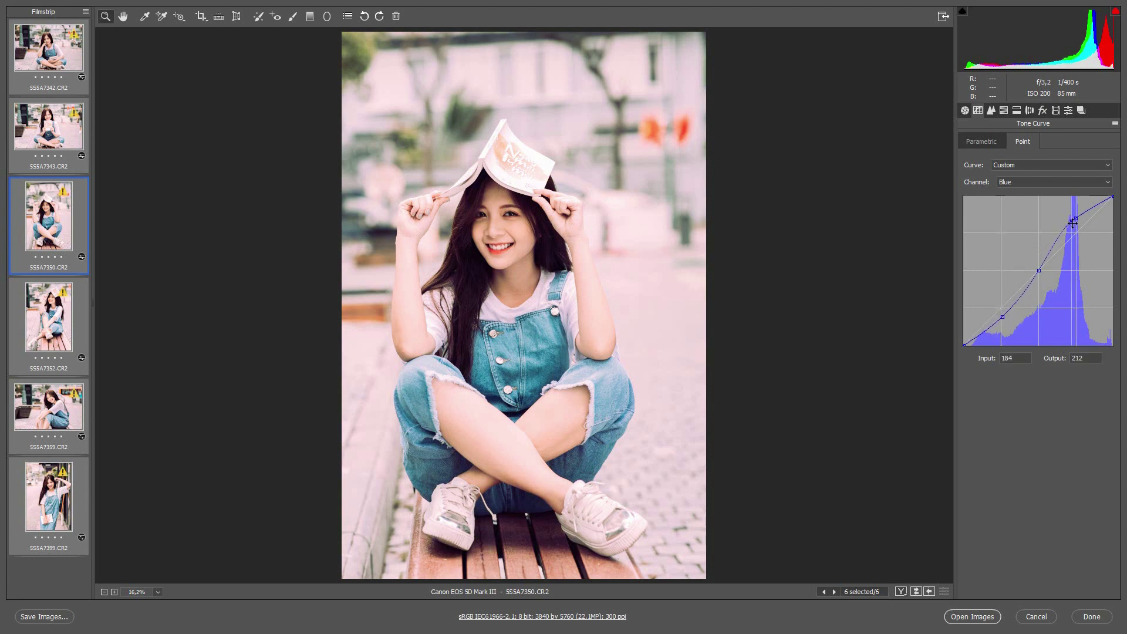
drag(1073, 220, 1073, 219)
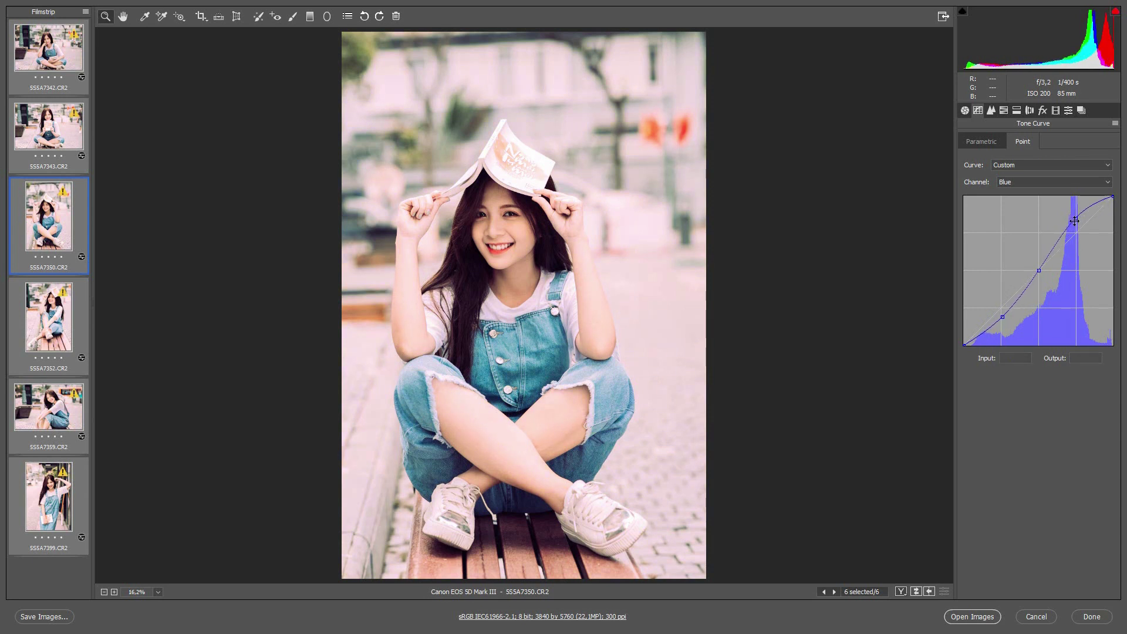
drag(1076, 221, 1076, 220)
Step: Bend the Red channel curve: lower point 74/44, highlight point at 185→208
click(1016, 182)
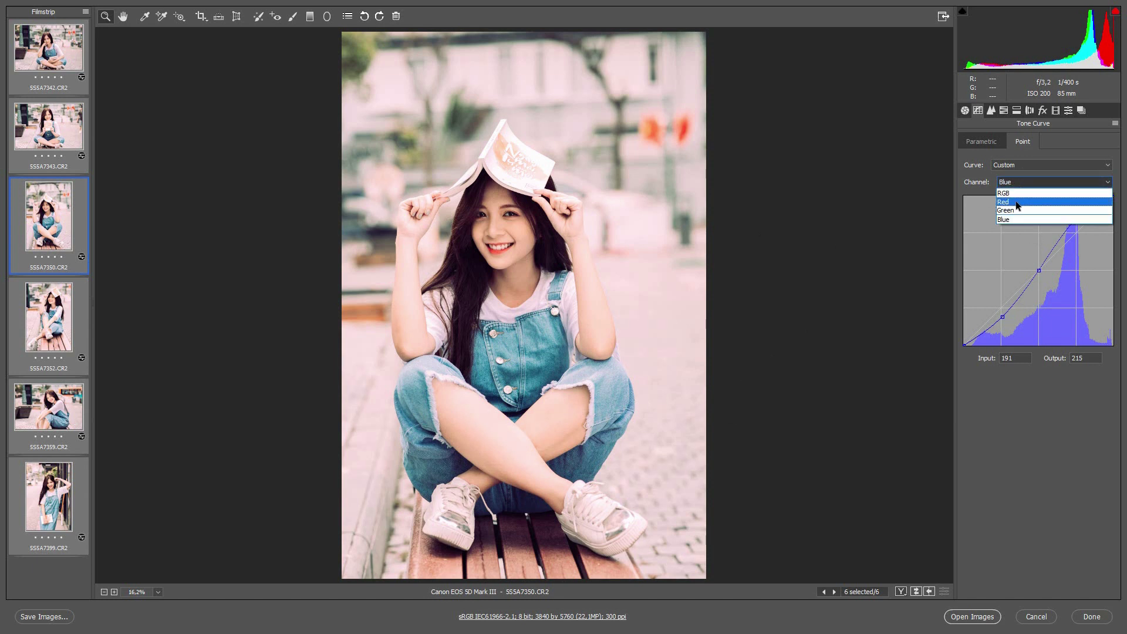
click(1027, 203)
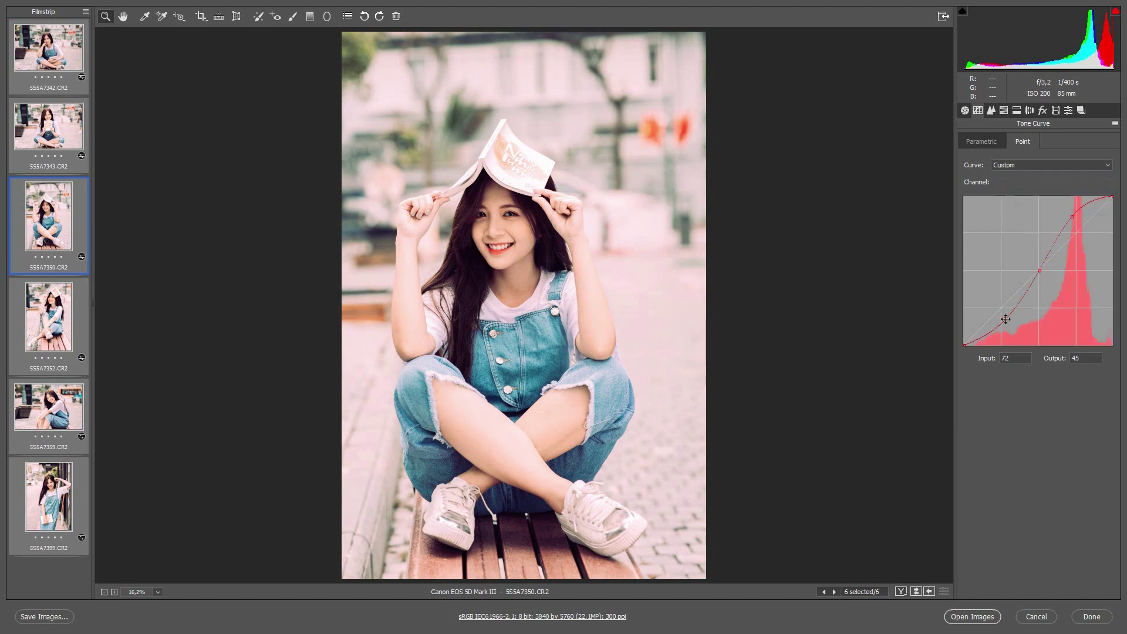
drag(1004, 314, 1001, 312)
drag(1071, 220, 1073, 222)
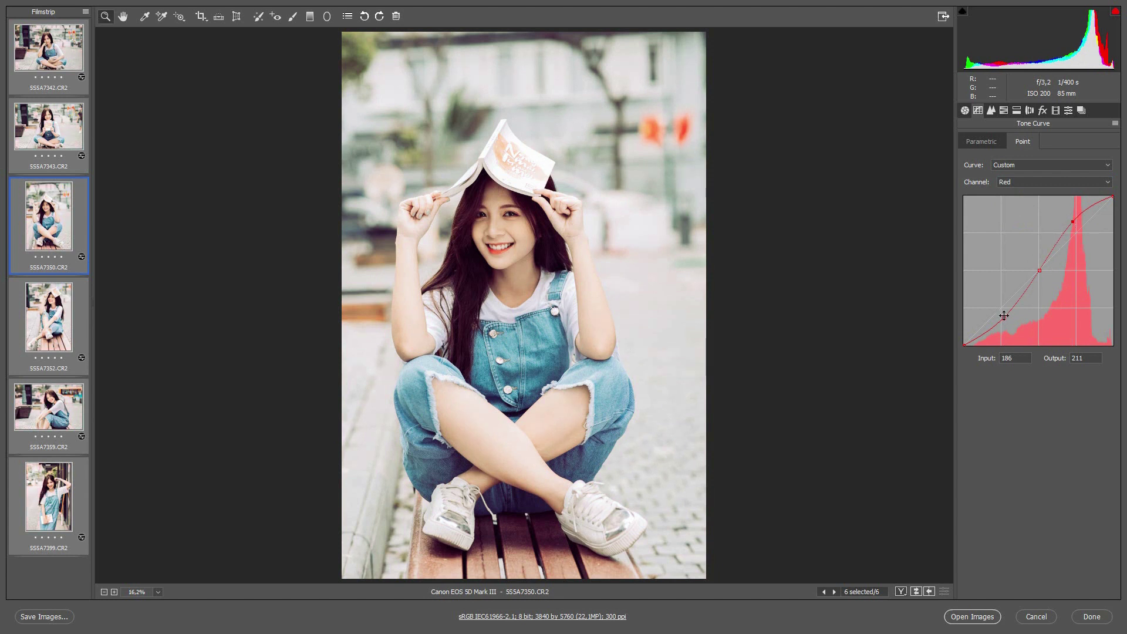
drag(1004, 315, 1007, 319)
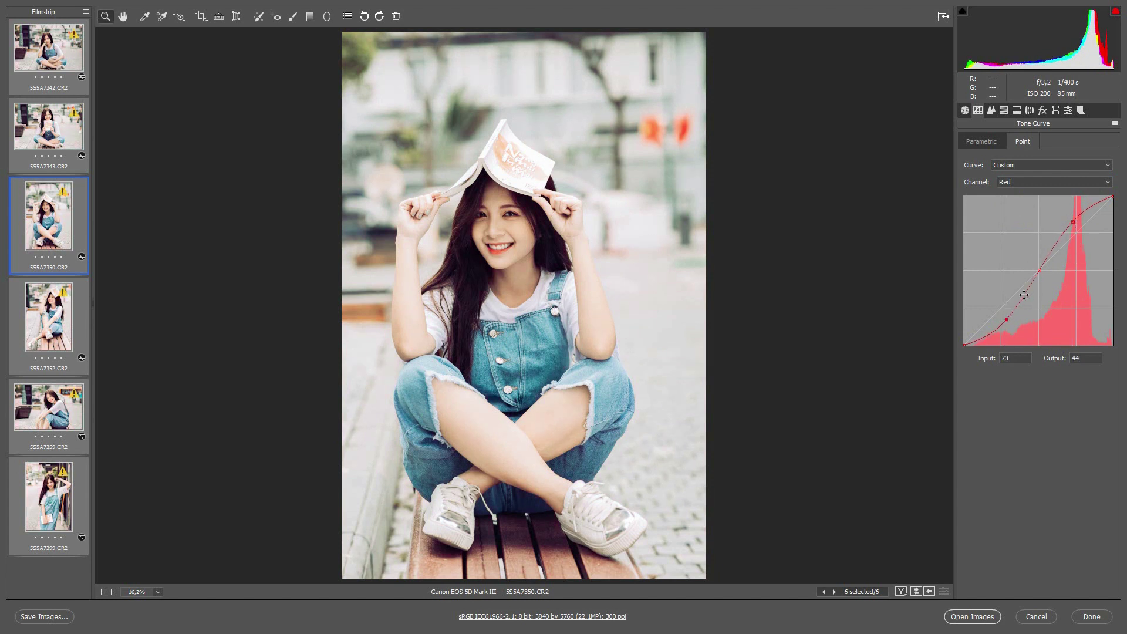
drag(1073, 221, 1072, 223)
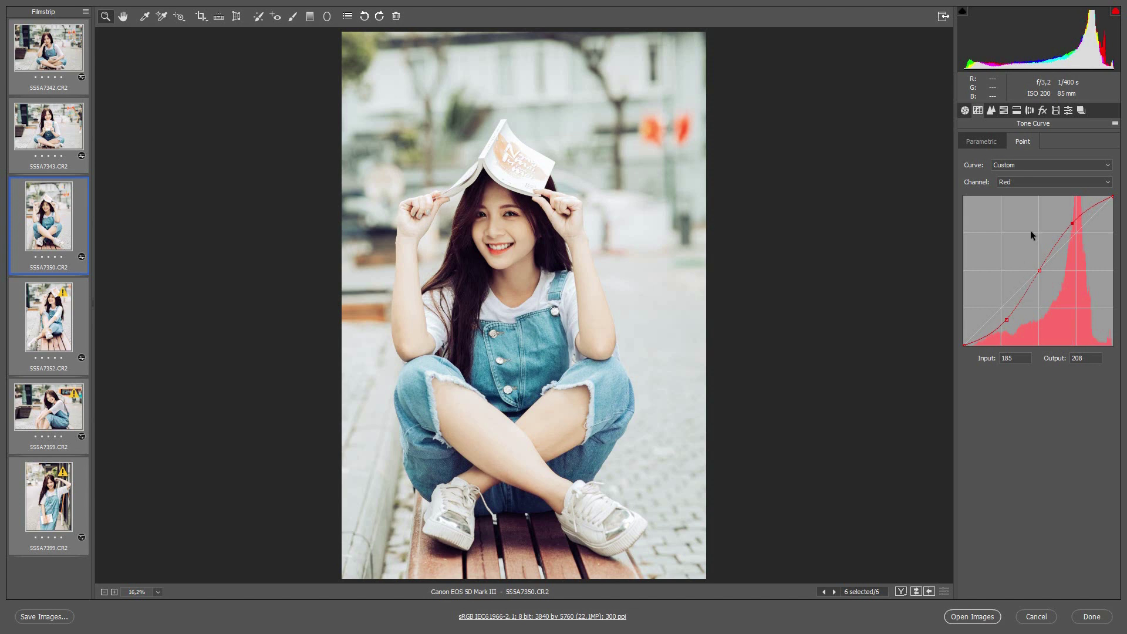
Step: Bend the Green channel curve, raising the upper point and setting the shadow point 76→35
click(1053, 182)
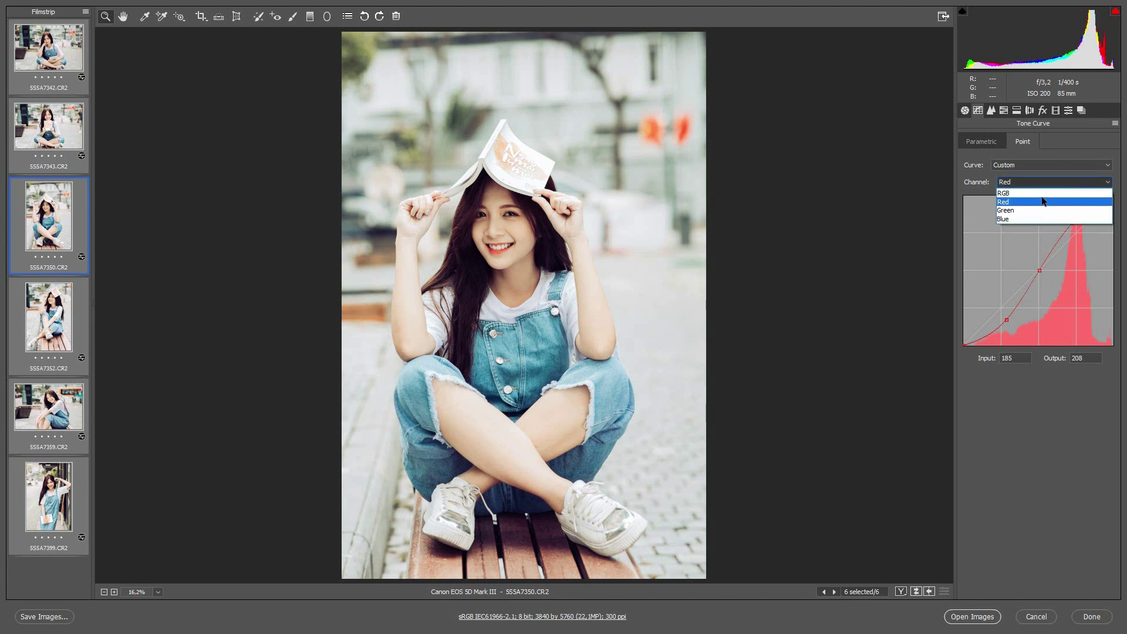
click(1037, 210)
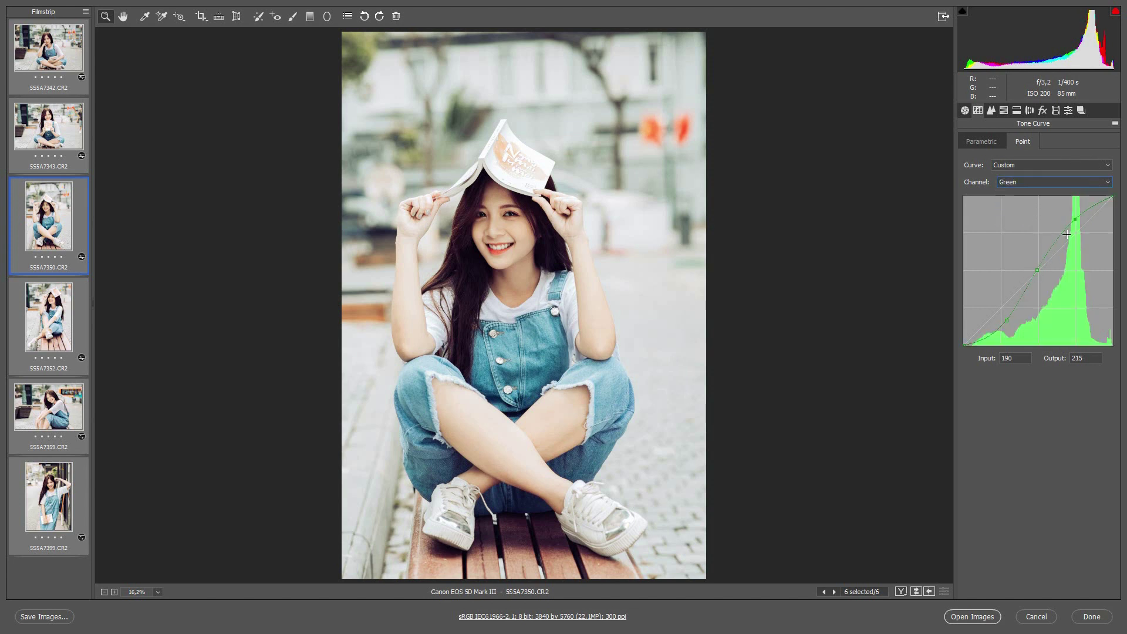
drag(1074, 219, 1075, 219)
click(1005, 319)
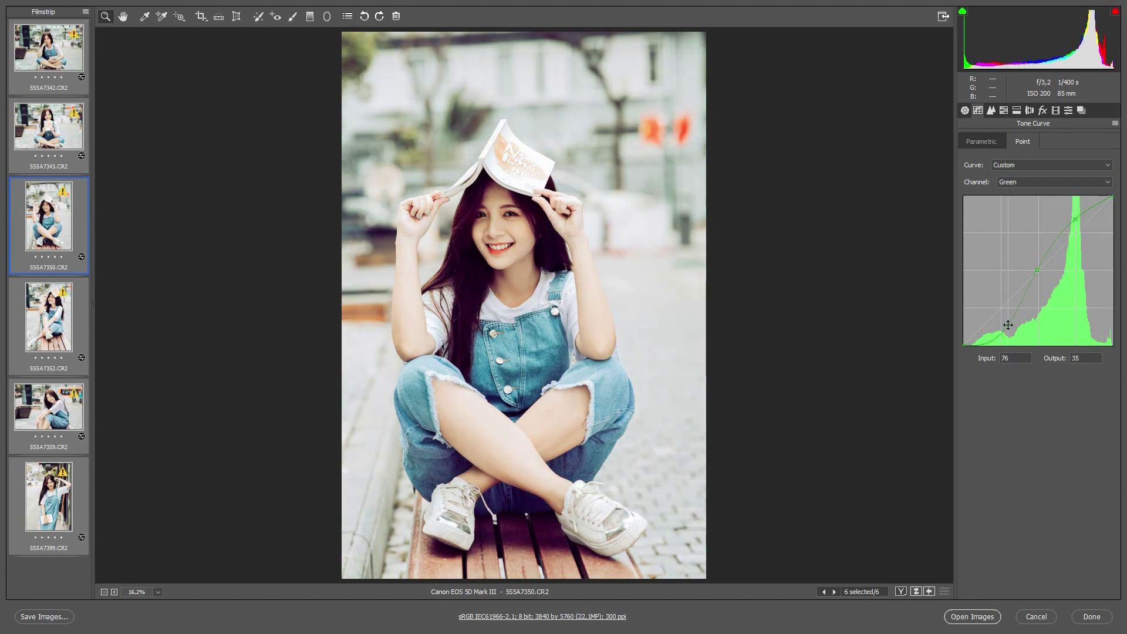
Step: Set Reds hue to +3 and reset Oranges hue to 0 in HSL
click(1005, 110)
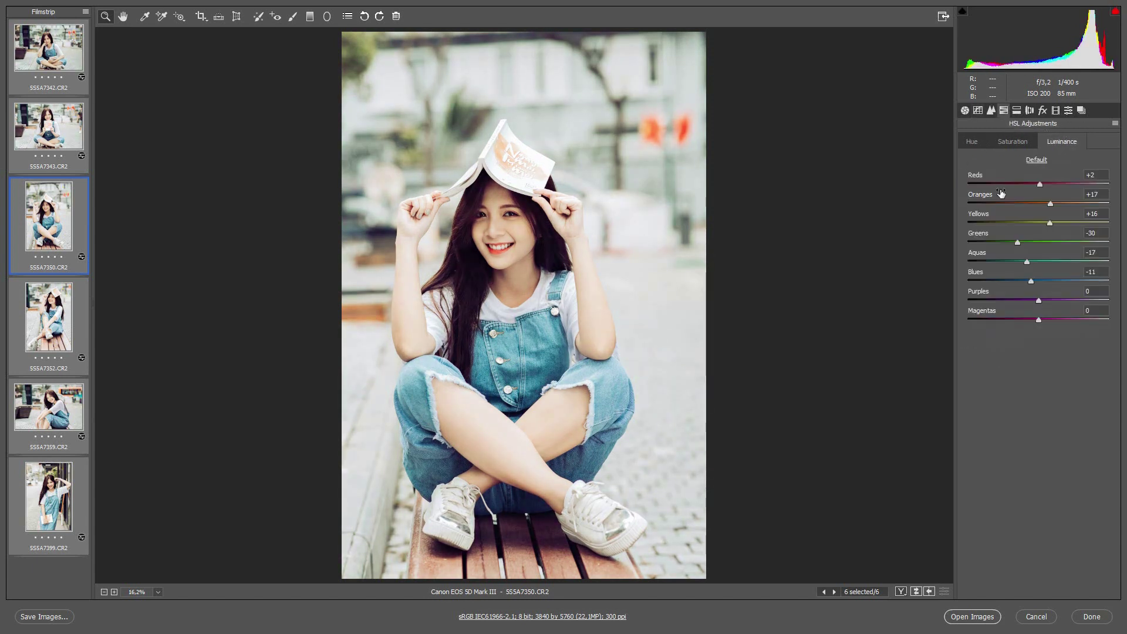
click(1012, 142)
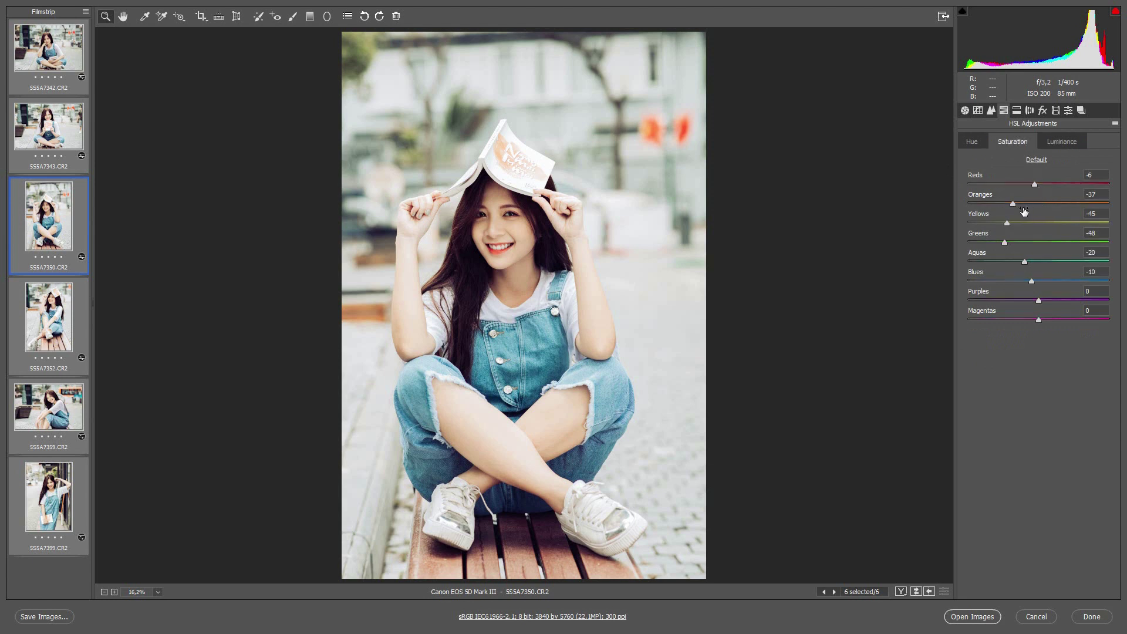
click(972, 141)
click(1036, 202)
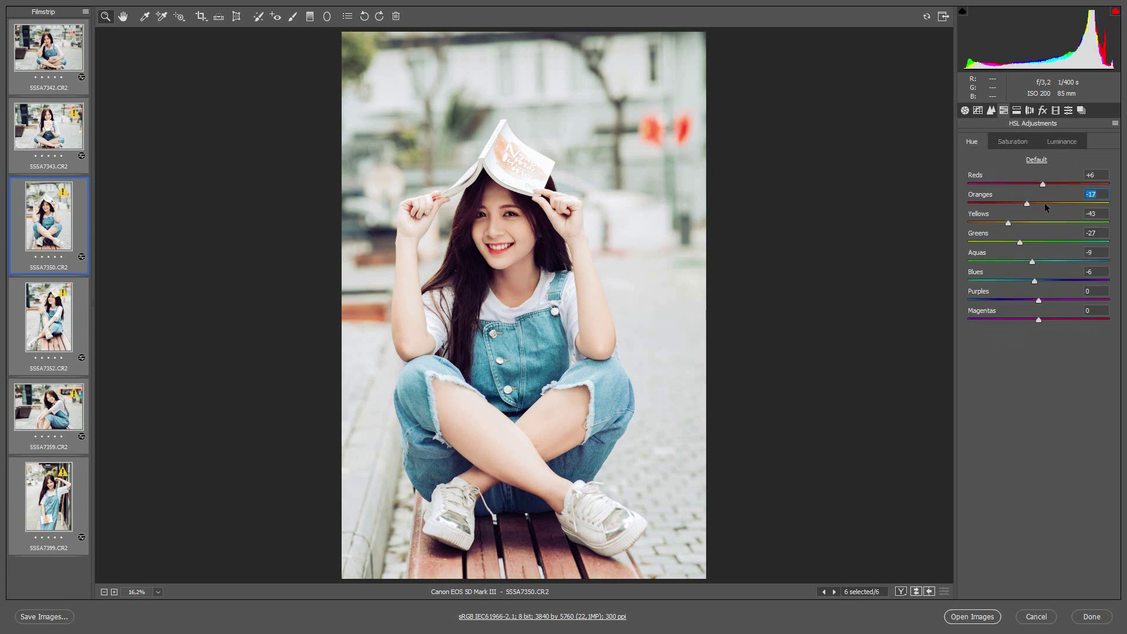
click(1037, 203)
click(1041, 184)
double_click(1040, 202)
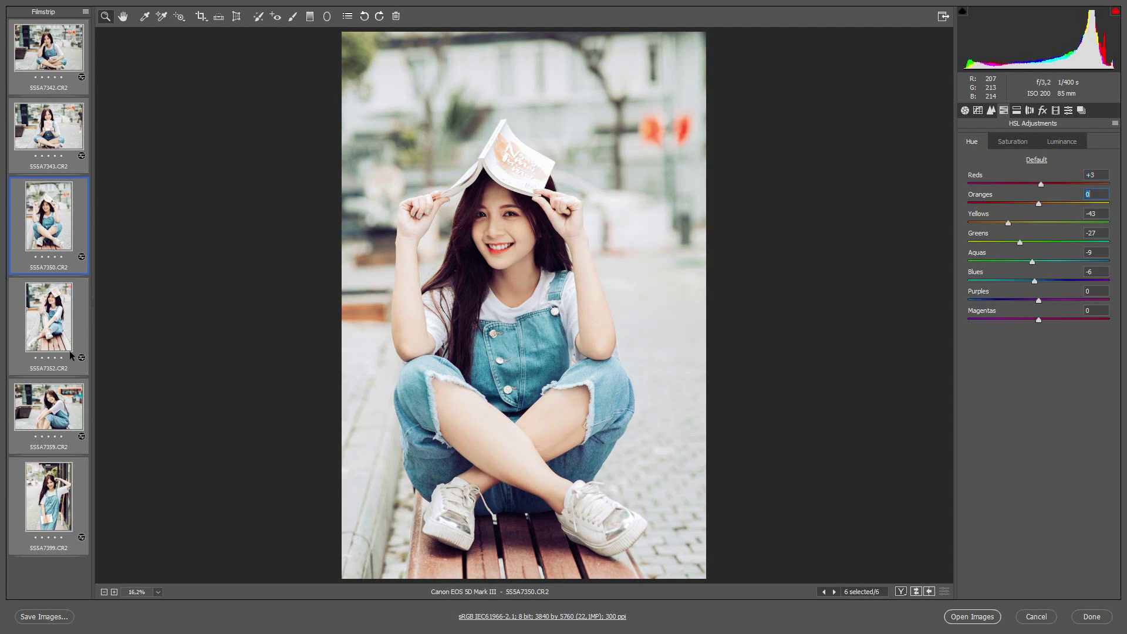
Step: Flip through the filmstrip and display photo 5S5A7359
click(44, 317)
click(51, 212)
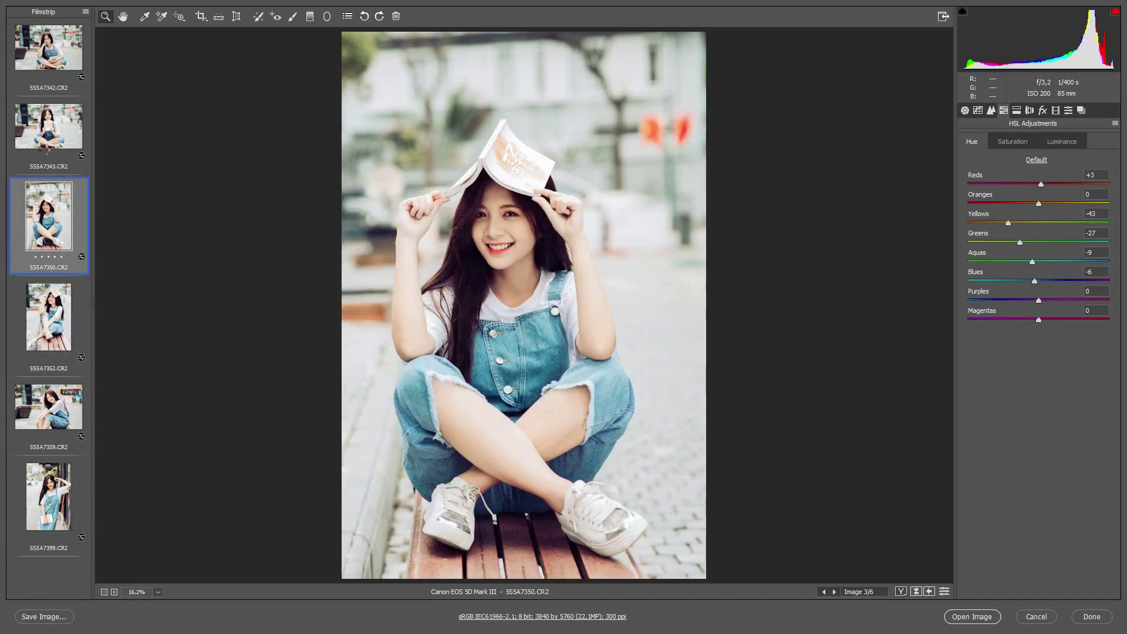
click(48, 141)
click(81, 396)
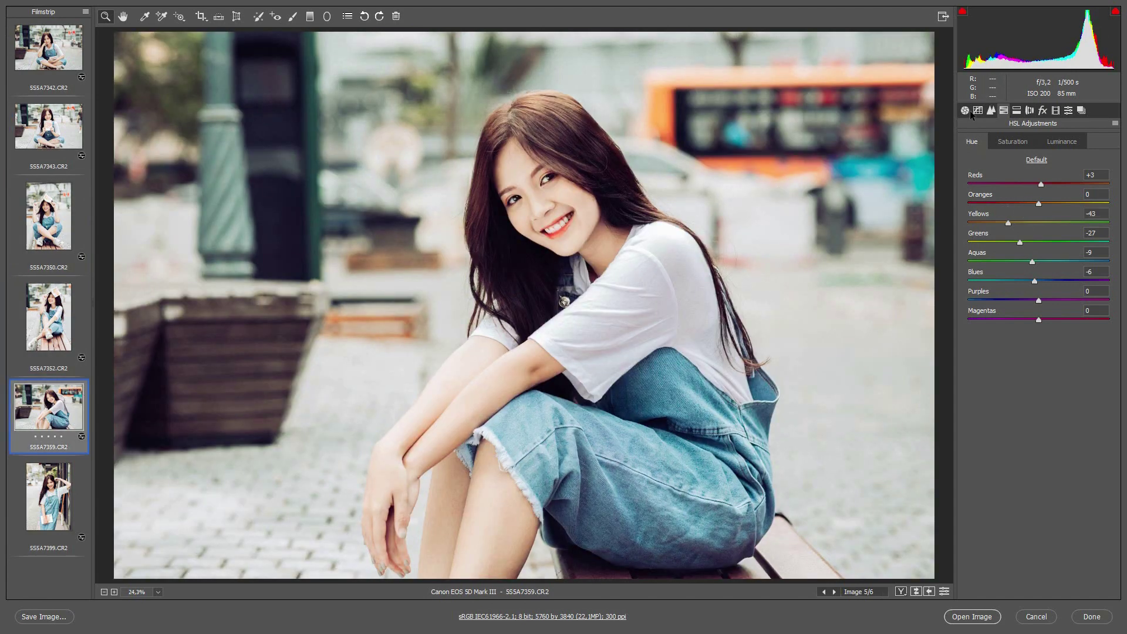
key(alt+Tab)
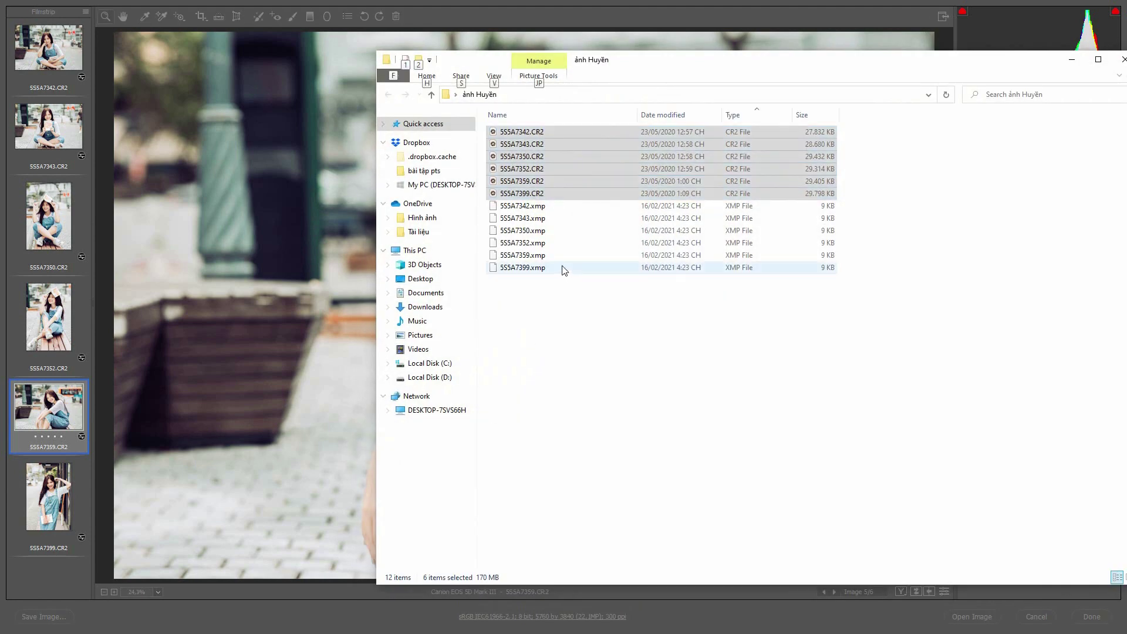
key(alt+Tab)
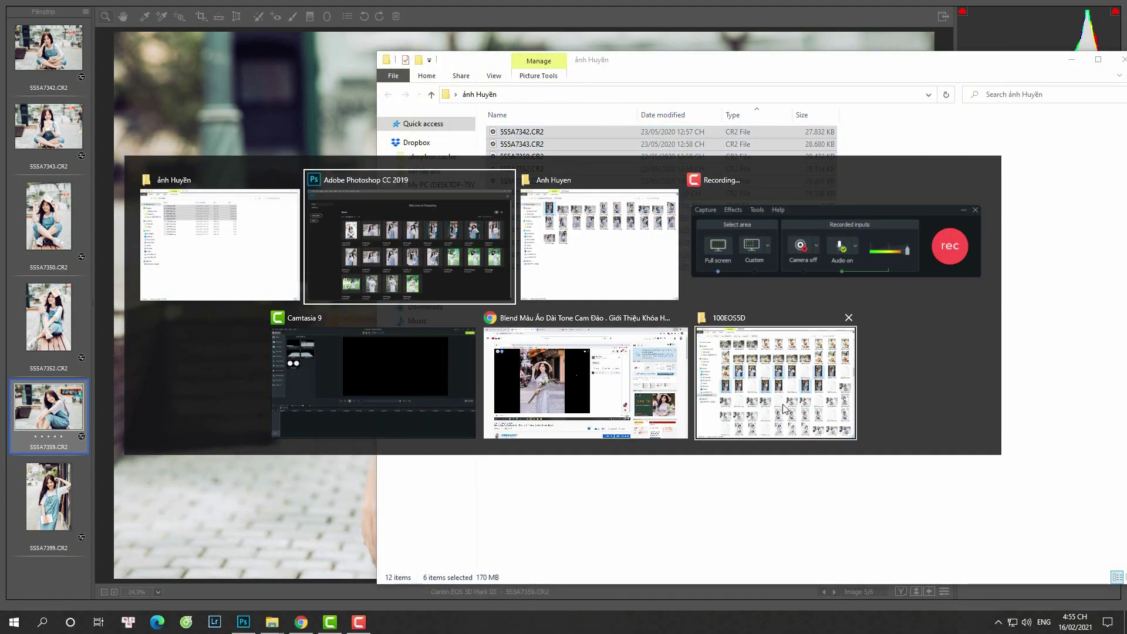
click(587, 264)
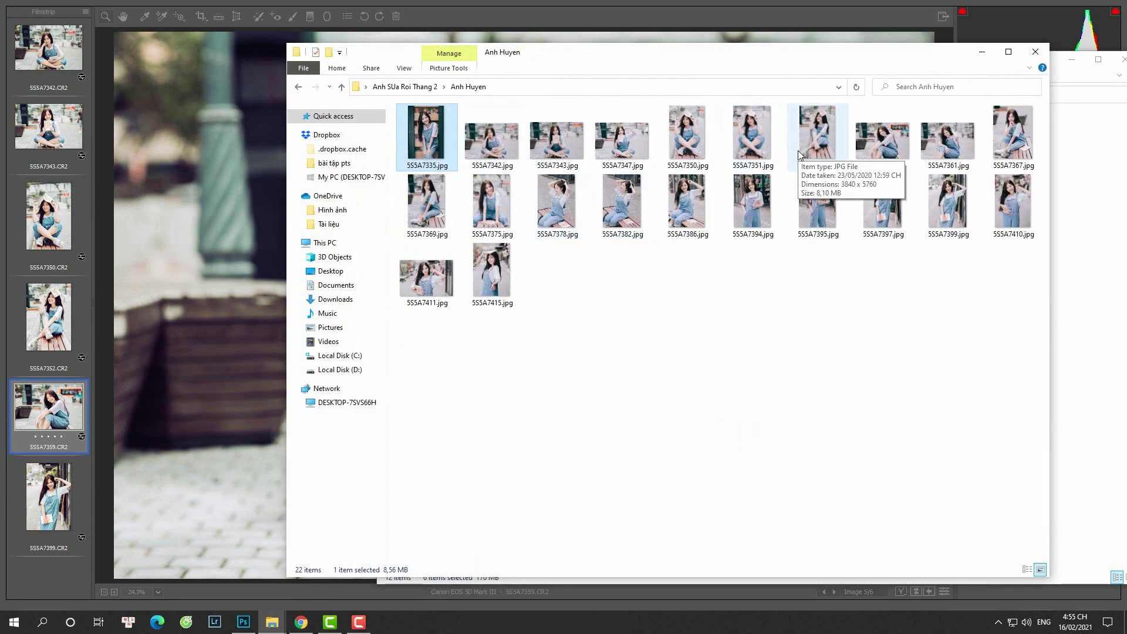
click(886, 141)
double_click(885, 139)
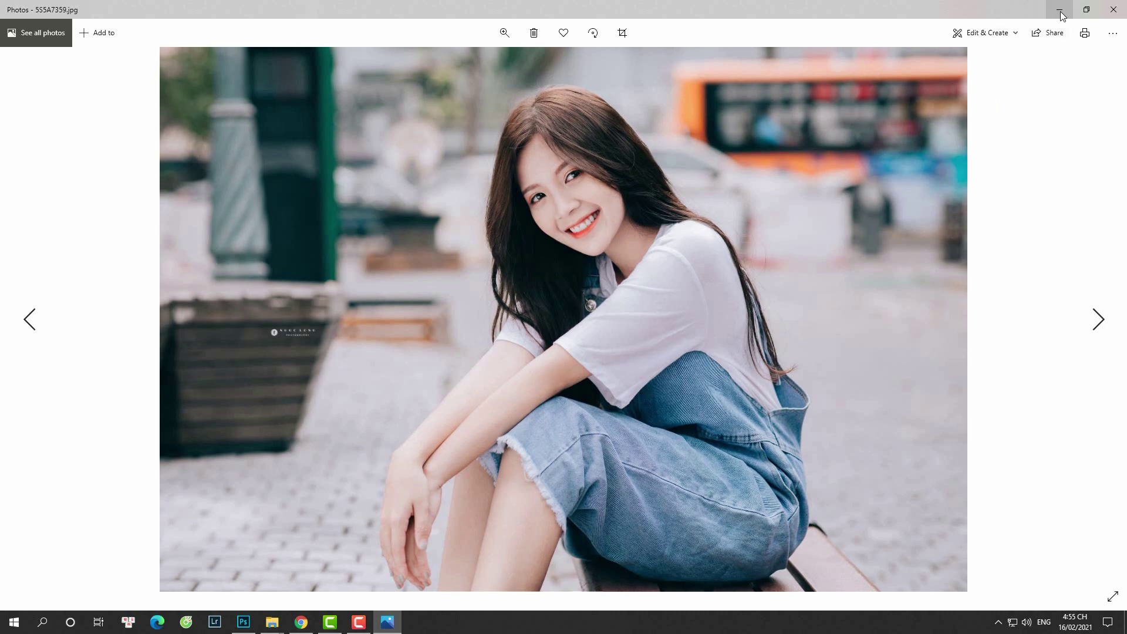
click(1060, 9)
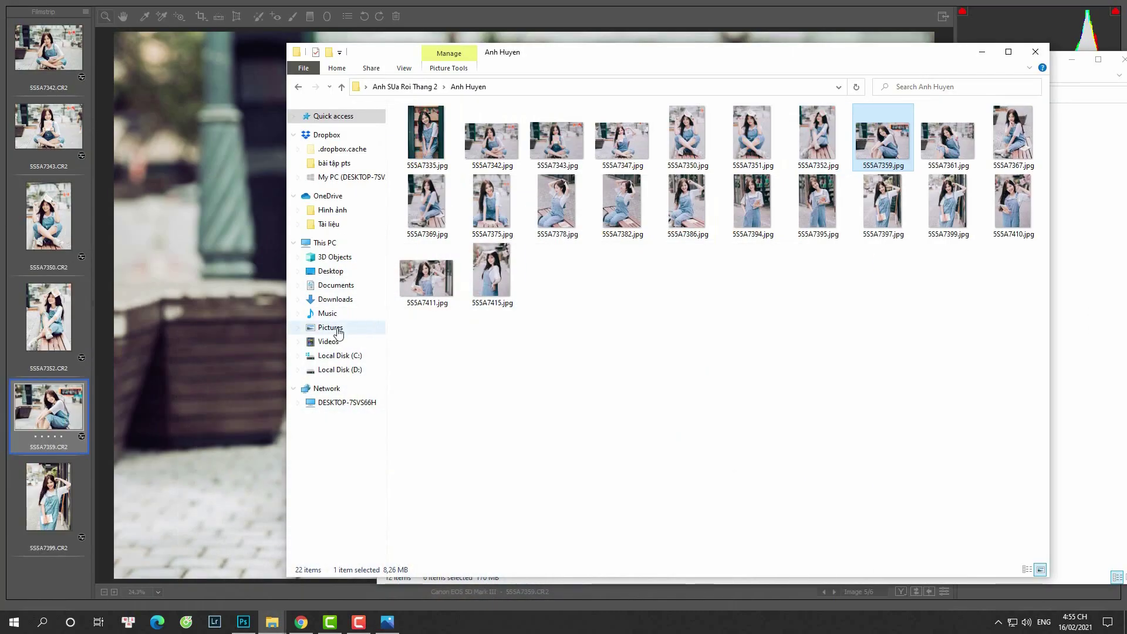
click(276, 328)
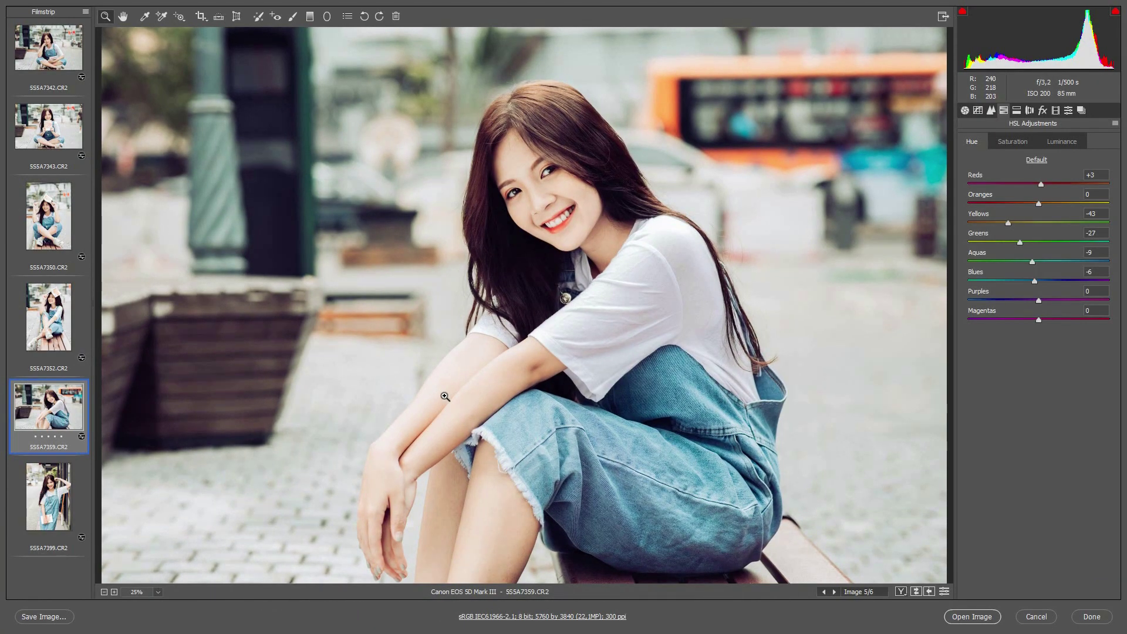
Step: Zoom the preview out and flip through photos 5S5A7399, 5S5A7359, 5S5A7352 and 5S5A7343
alt+click(444, 397)
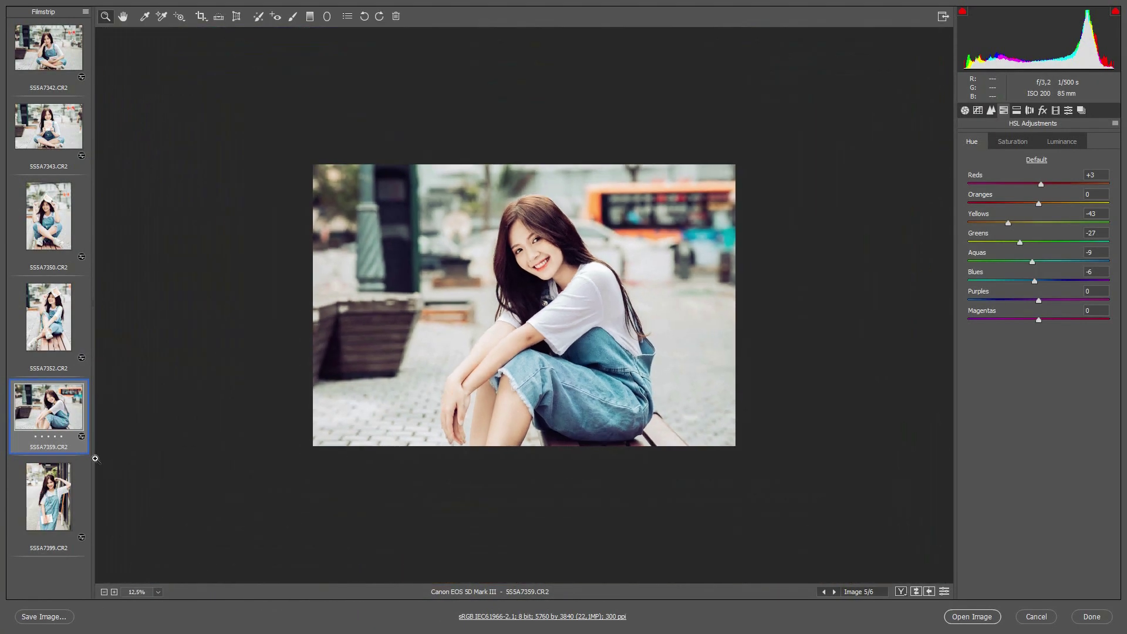
click(41, 487)
click(36, 431)
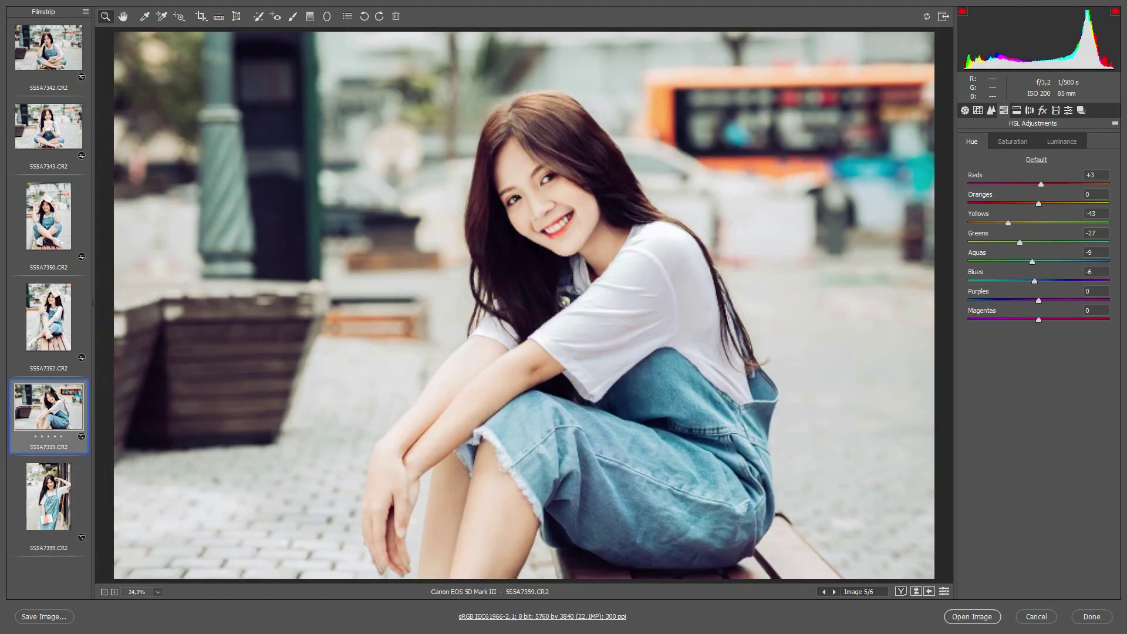
click(64, 334)
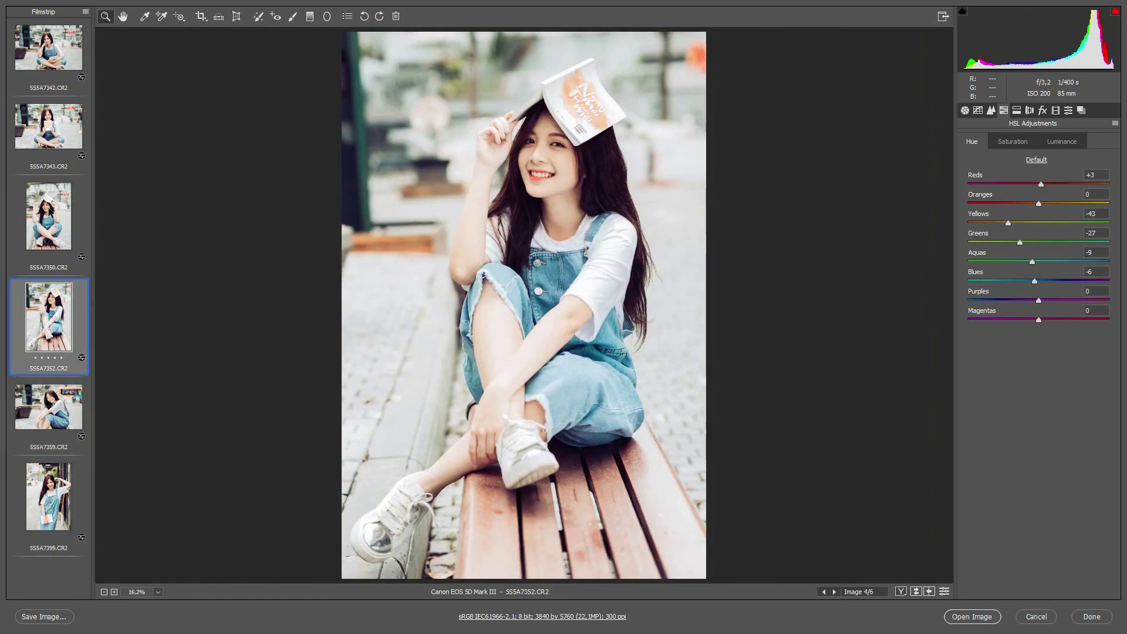
click(50, 203)
click(53, 158)
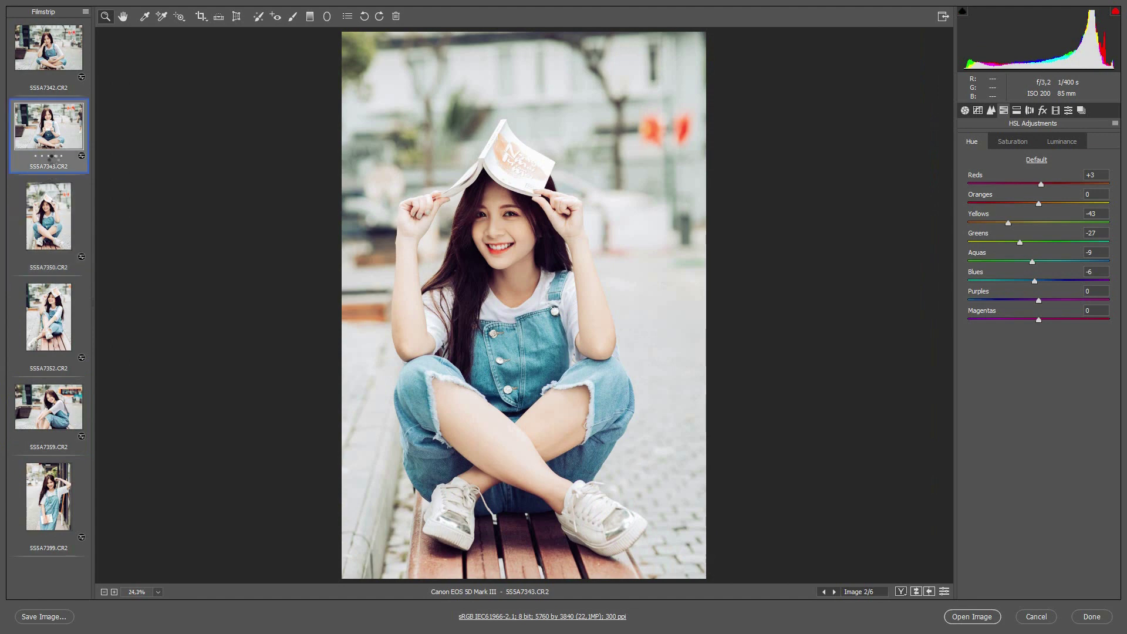
click(53, 215)
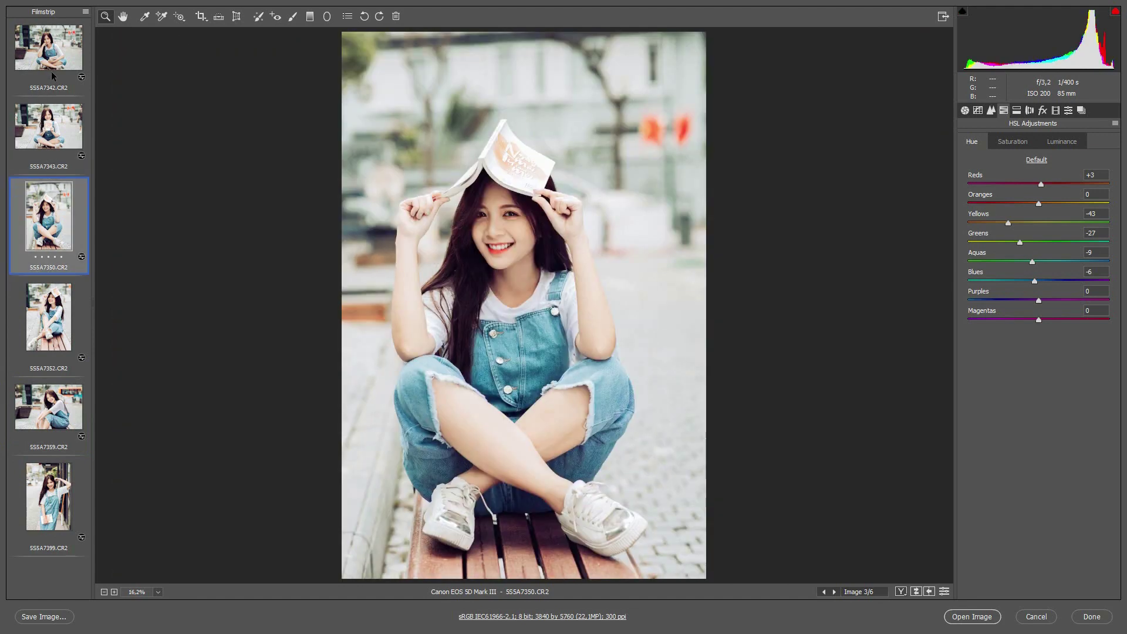
Step: Compare 5S5A7343, 5S5A7342 and 5S5A7352 against 5S5A7350, settling on 5S5A7350's Basic settings
click(51, 127)
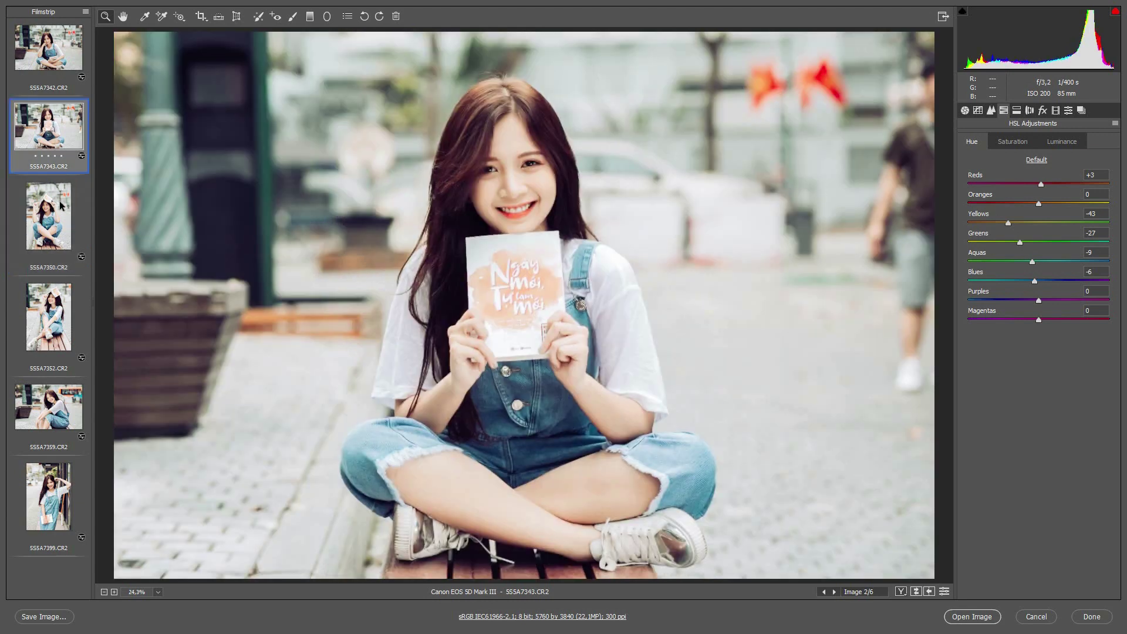
click(57, 232)
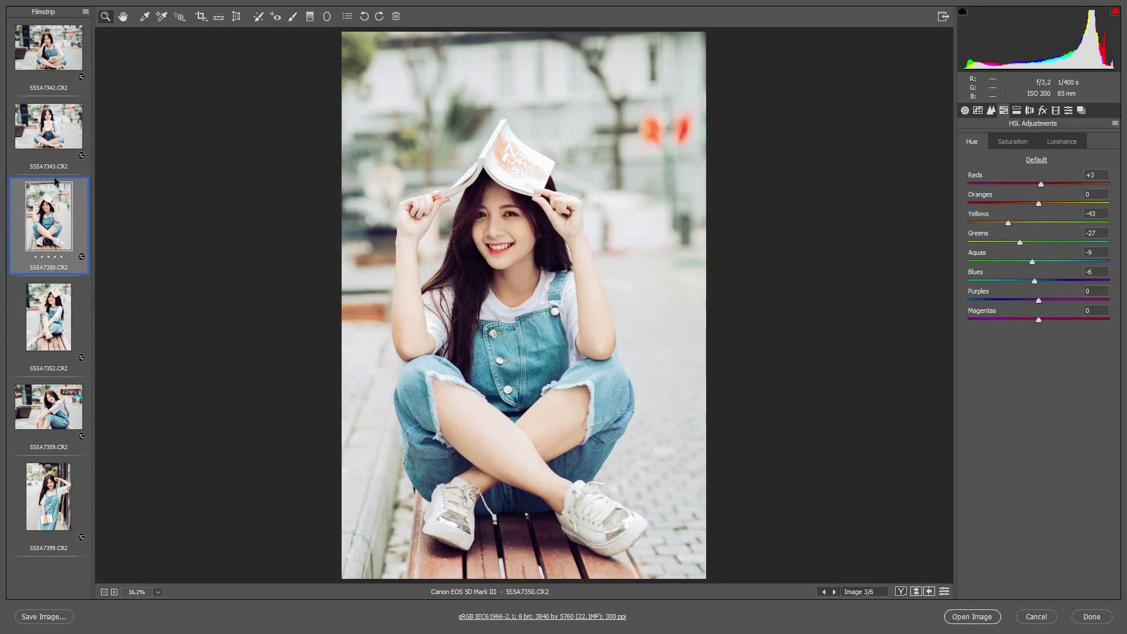
click(50, 150)
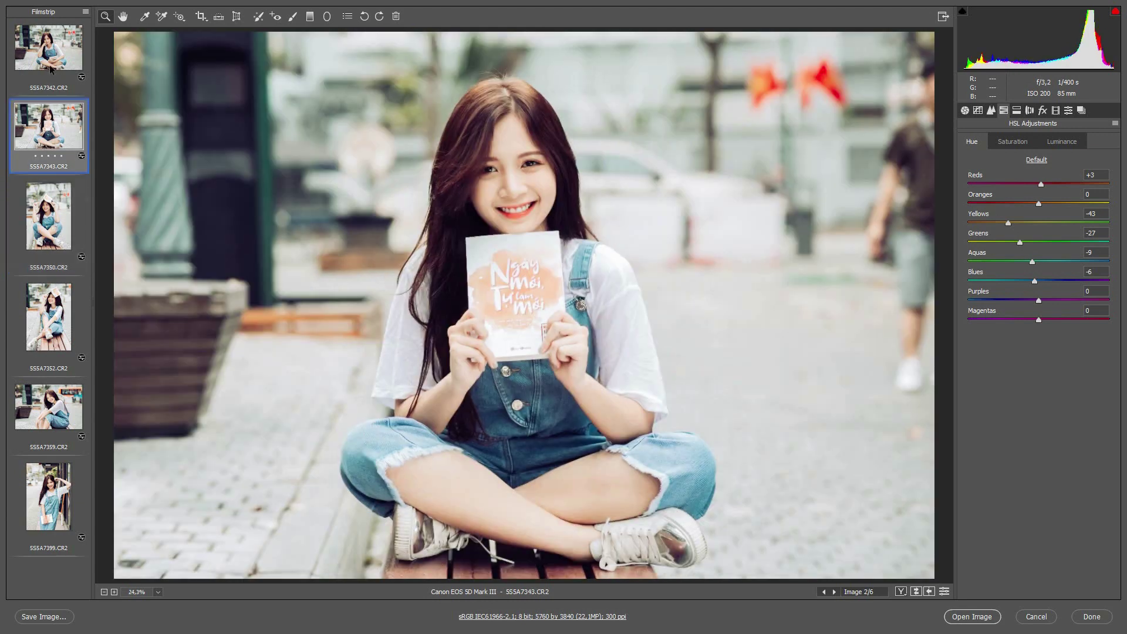
click(51, 70)
click(44, 211)
click(54, 311)
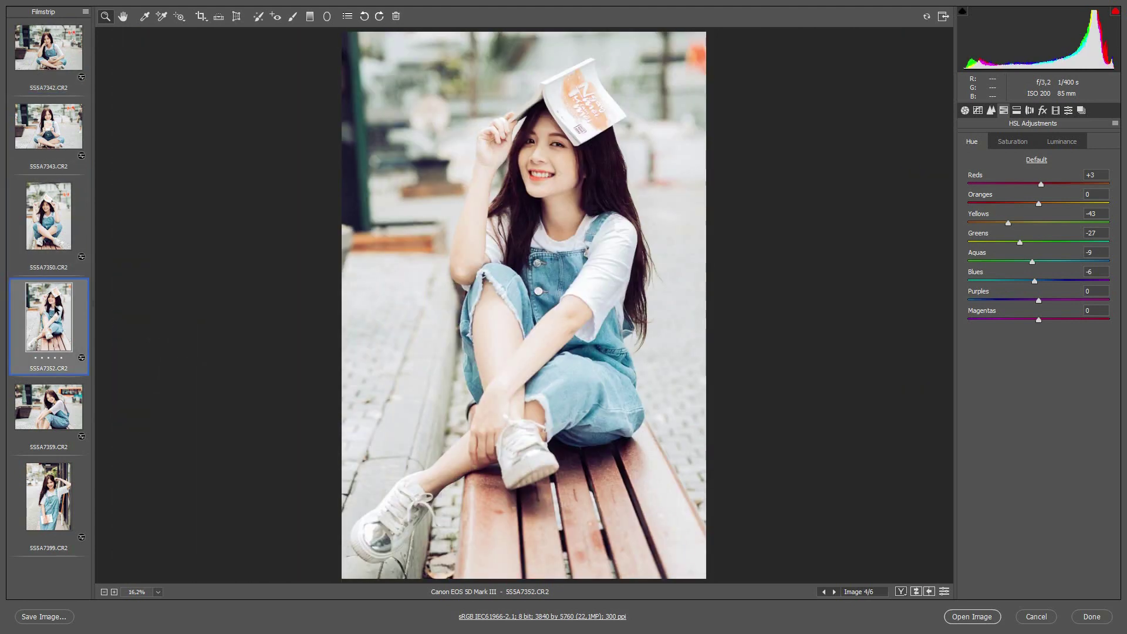
click(57, 235)
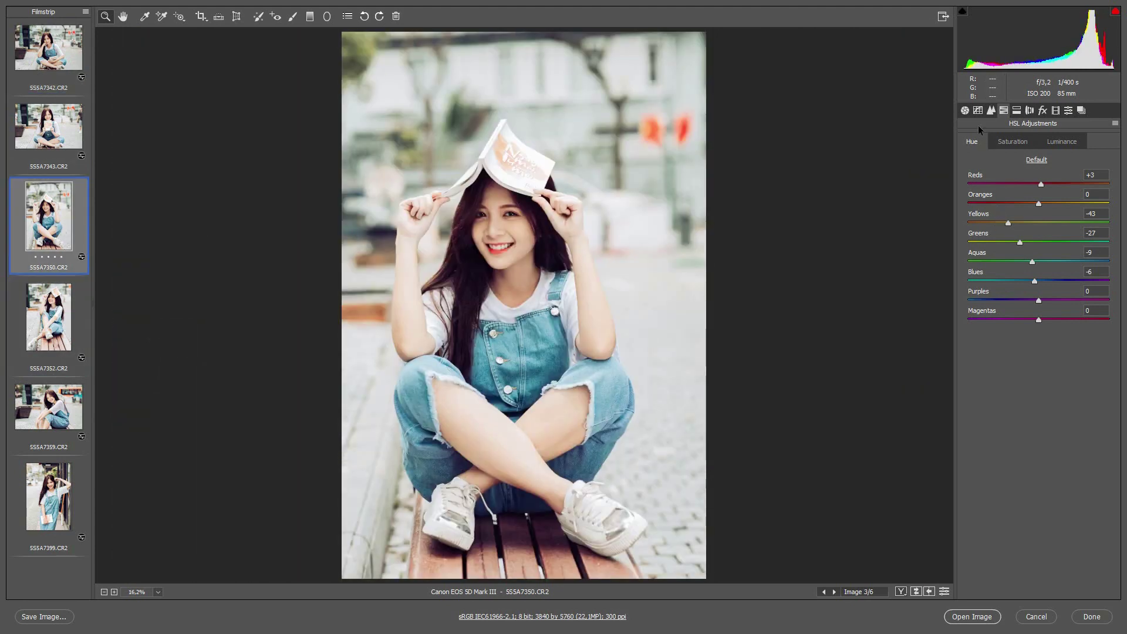
click(965, 110)
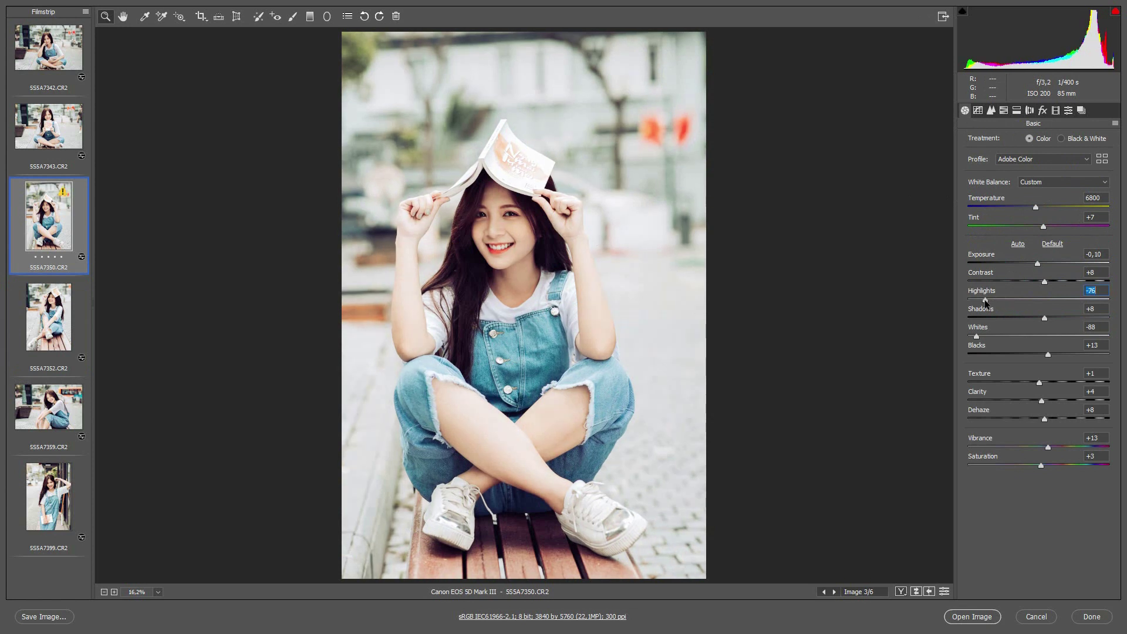
Step: In Basic, bring Whites to -68, Highlights to -67, Temperature to 6300 and Tint to +9
click(989, 335)
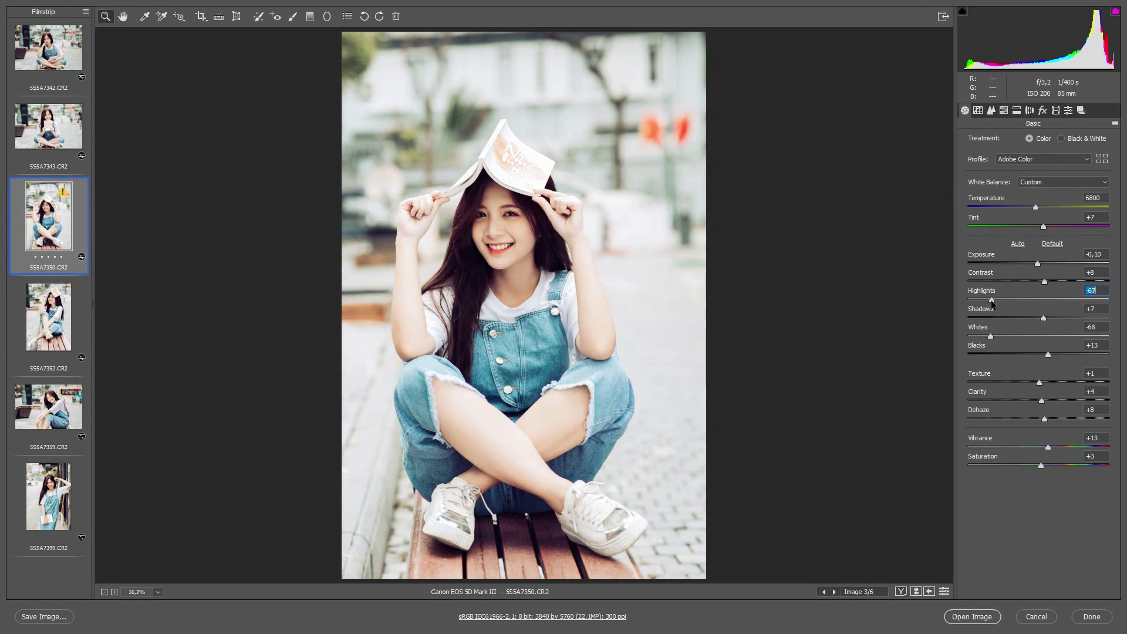
click(990, 300)
click(1026, 207)
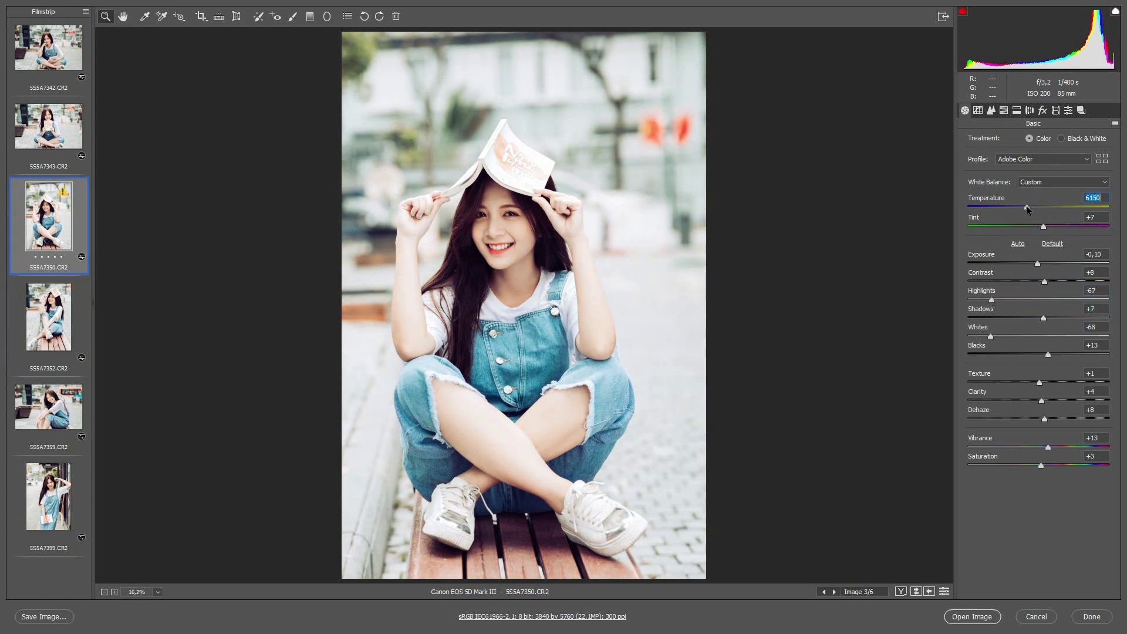
drag(1026, 207, 1027, 206)
click(1044, 226)
Step: Shift Blues hue to +23, with Blues saturation 0 and luminance -2
click(1004, 110)
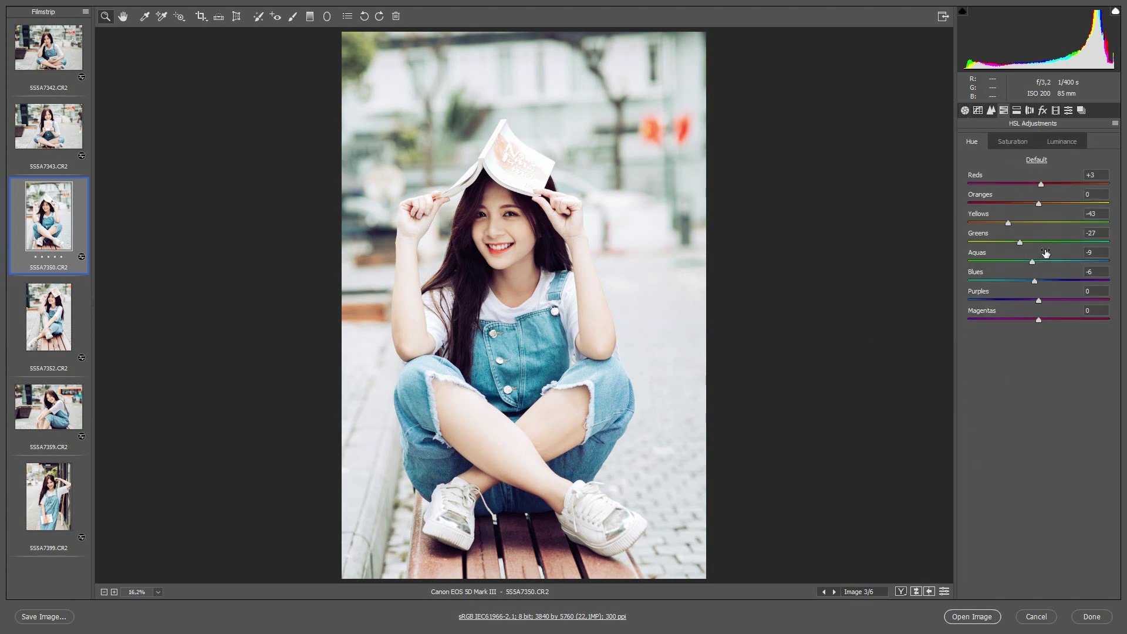
click(1032, 262)
drag(1043, 282, 1058, 283)
click(1013, 141)
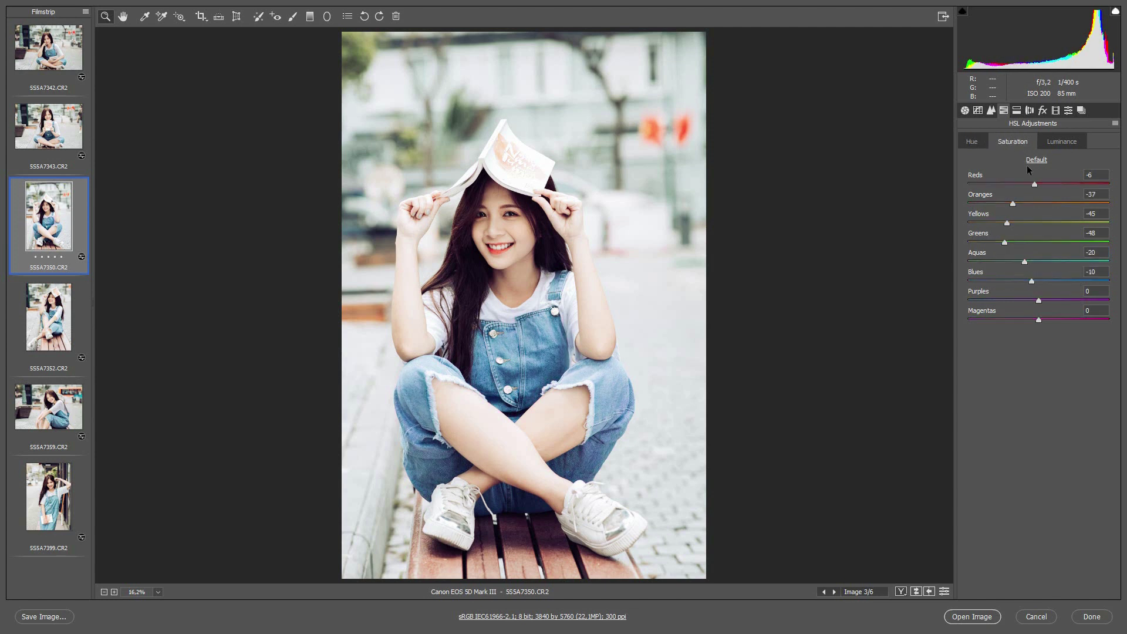
click(1040, 280)
click(1067, 144)
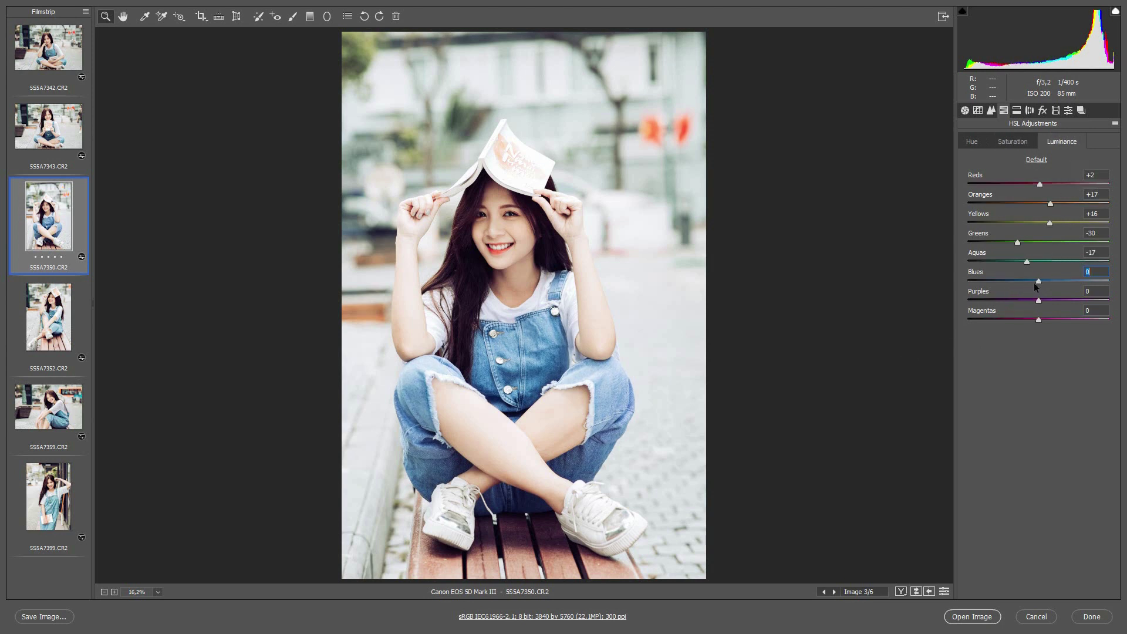
click(1037, 282)
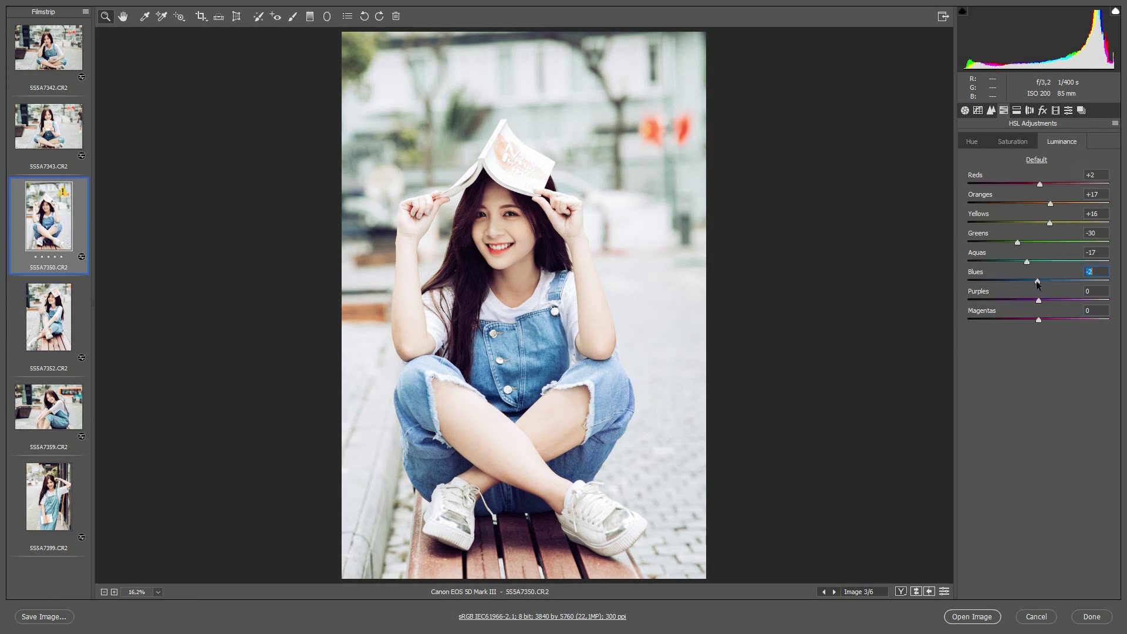
Step: Raise Reds saturation to +4, lower Oranges hue, then bring up the Anh Huyen folder
click(1016, 145)
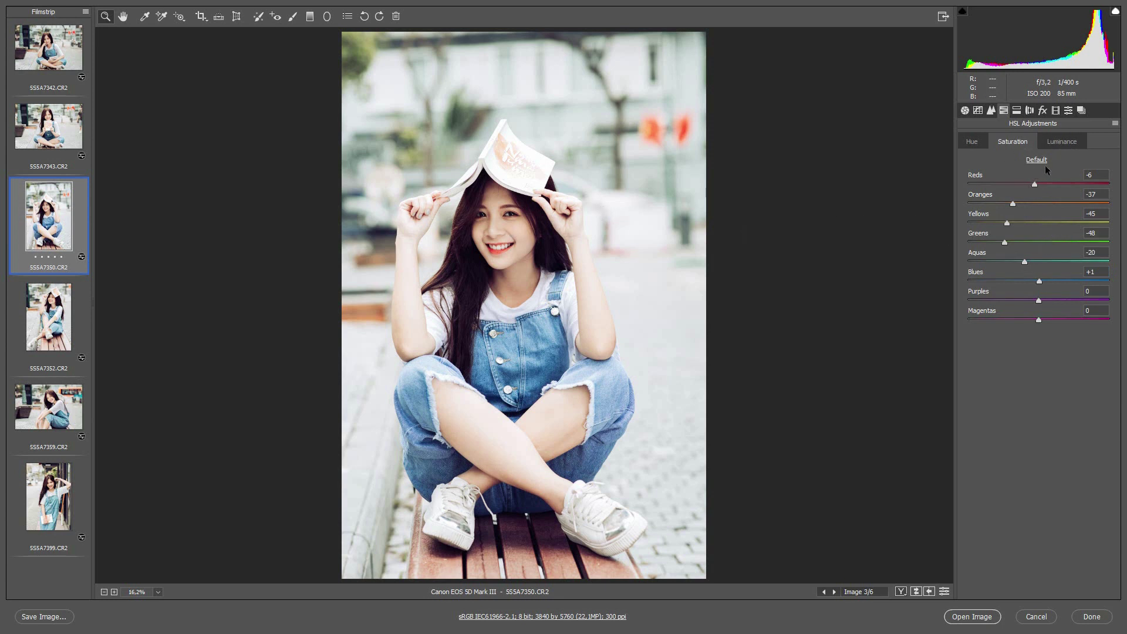
drag(1035, 185, 1043, 188)
click(971, 141)
drag(1039, 203, 1033, 204)
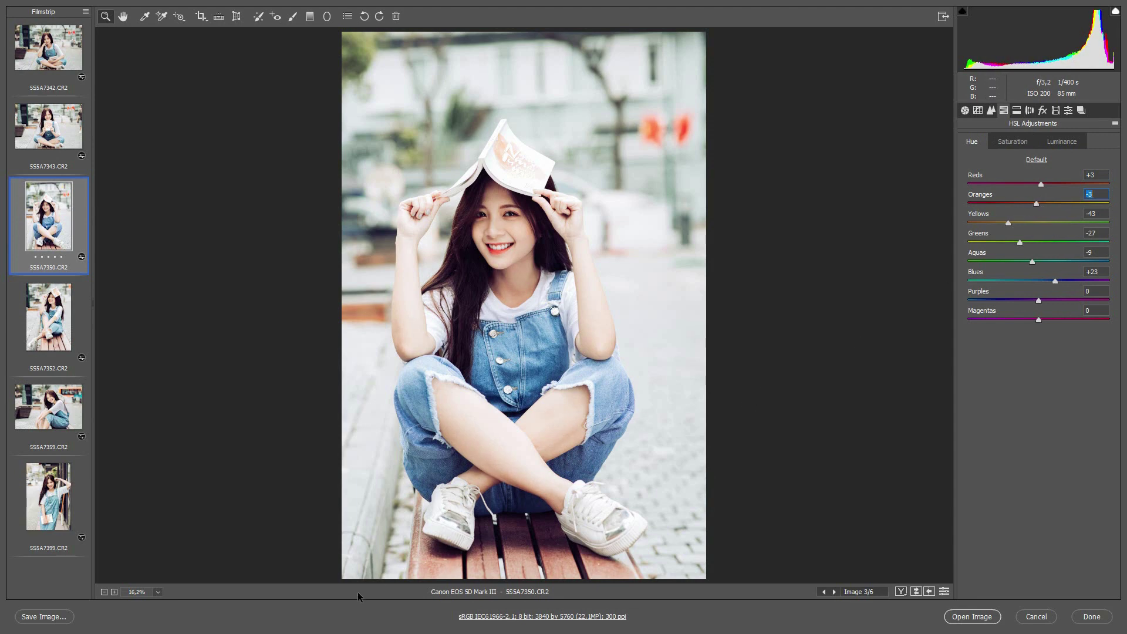
key(alt+Tab)
click(482, 248)
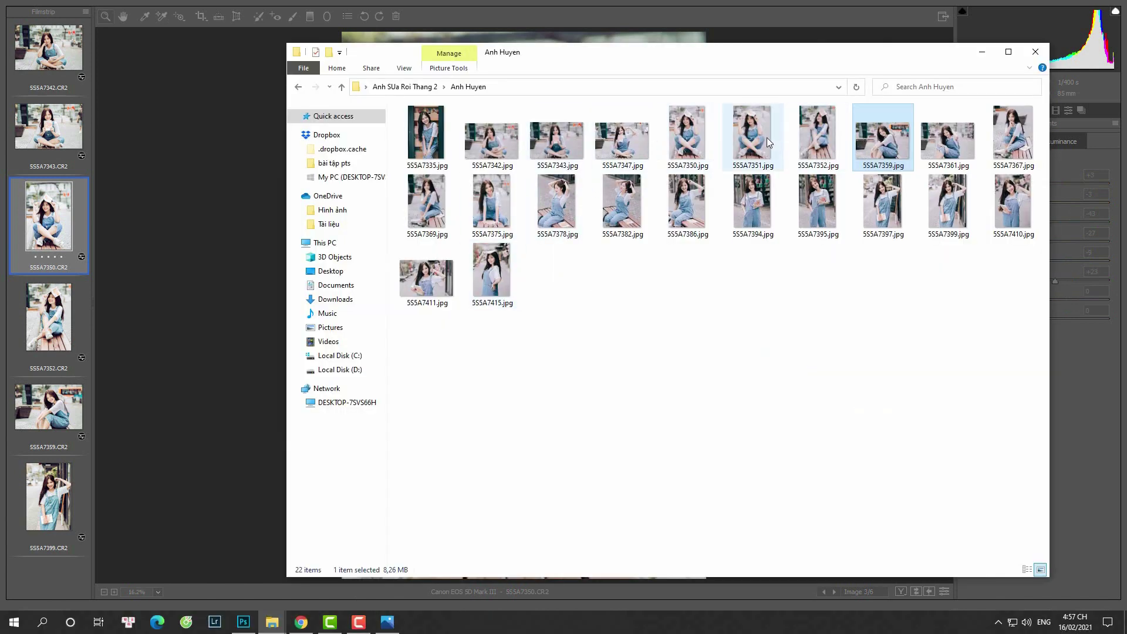
Step: Preview the finished reference JPEGs 5S5A7352.jpg and 5S5A7350.jpg in Photos
double_click(818, 139)
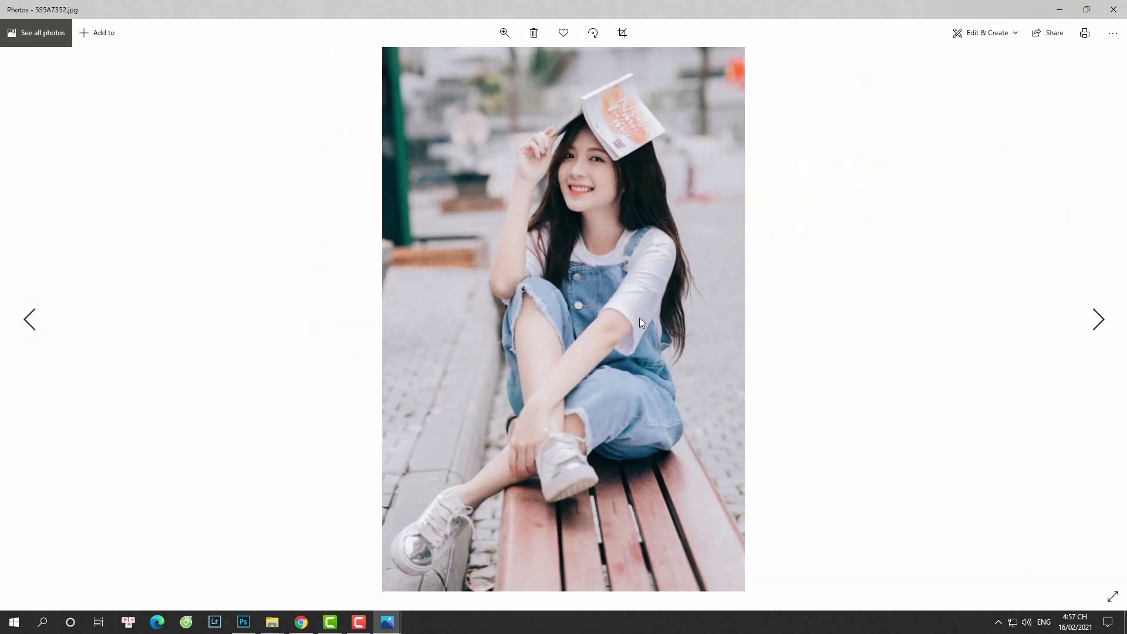
click(1112, 10)
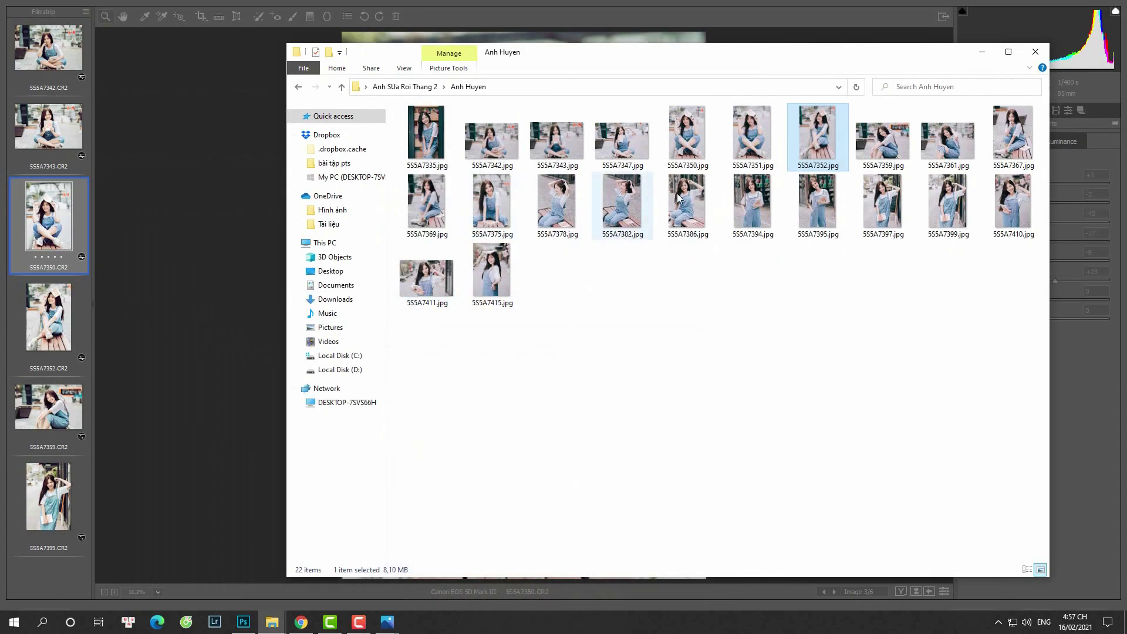
double_click(692, 147)
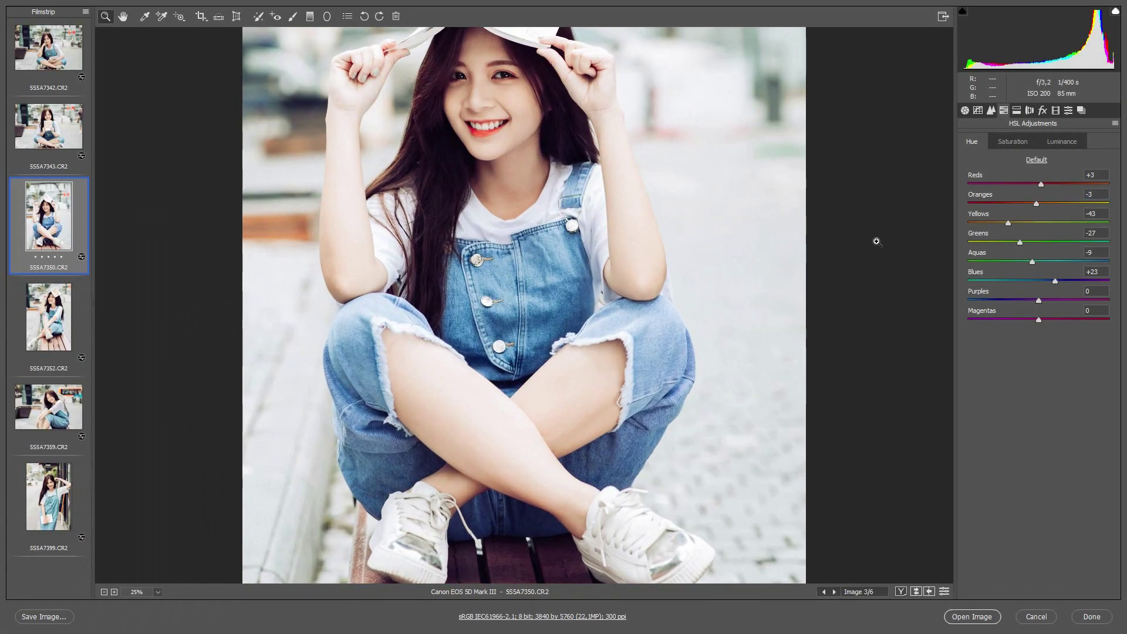
Step: Lower Contrast to -6 and retune Tint in the Basic panel
key(ctrl+minus)
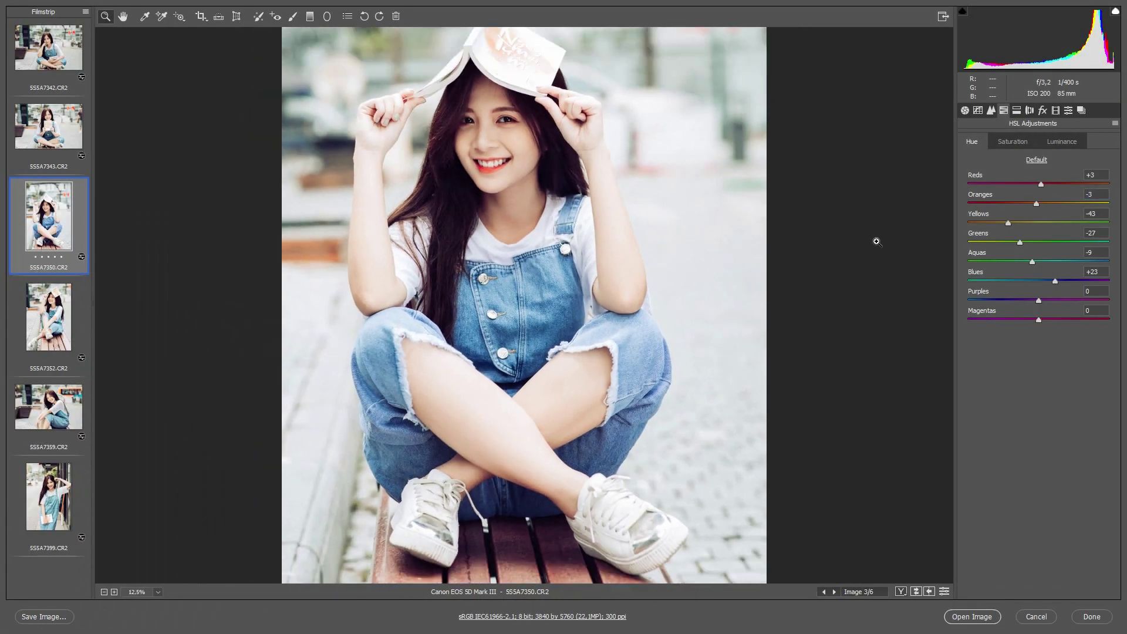
click(965, 110)
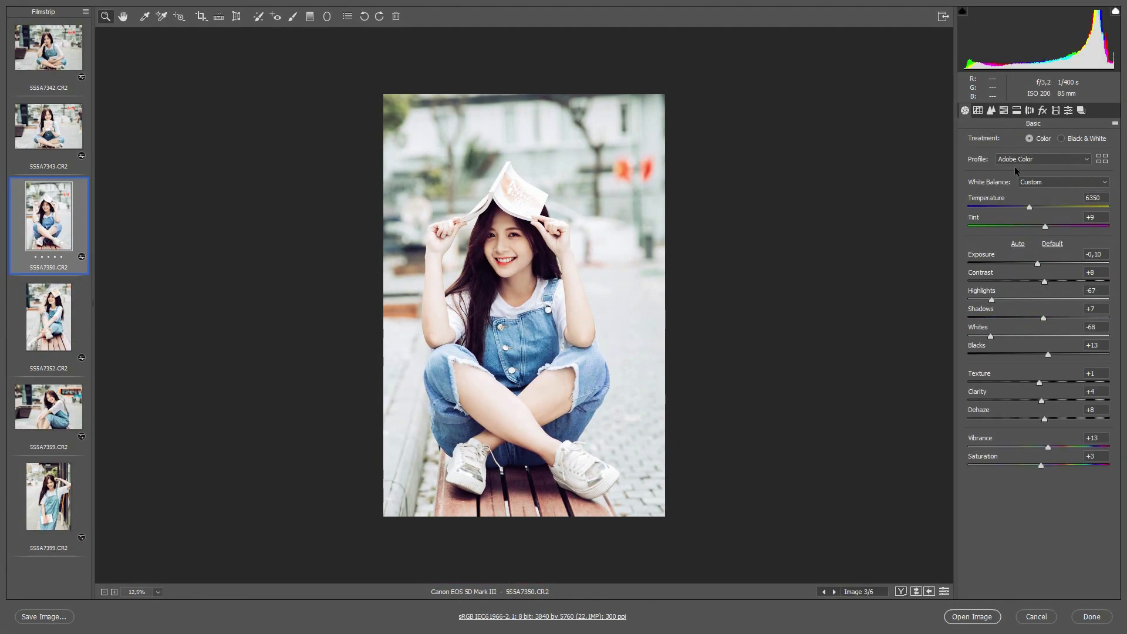
drag(1044, 225, 1052, 226)
drag(1044, 282, 1034, 288)
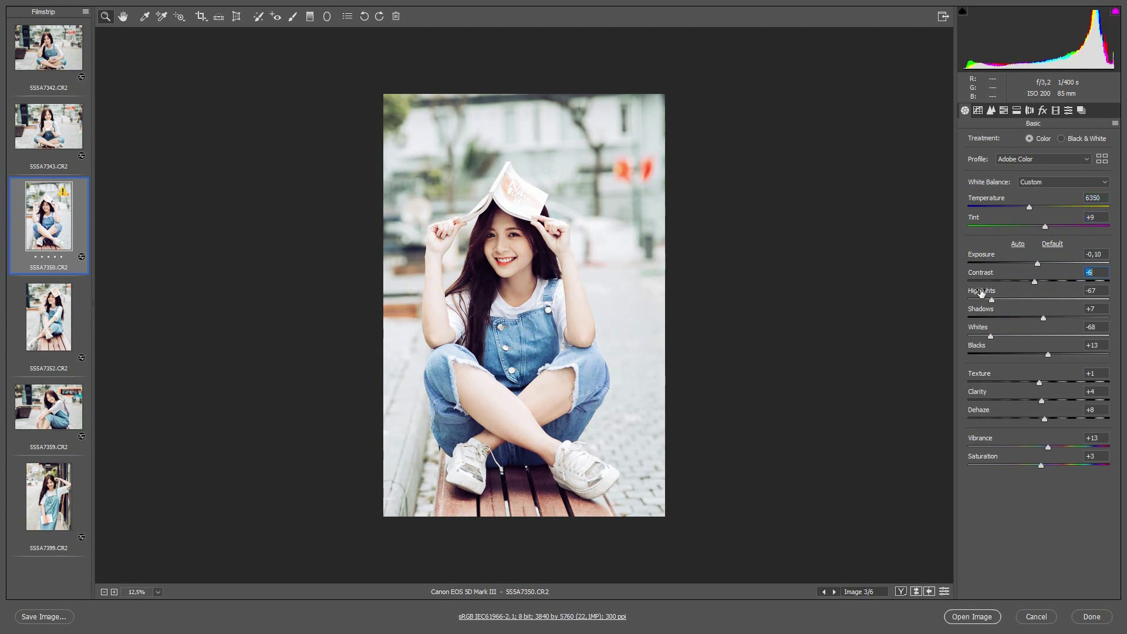
click(700, 249)
alt+click(700, 250)
click(1043, 226)
key(shift+Tab)
Step: Set Reds hue +15, Reds saturation +13, Oranges saturation -37 and Yellows saturation -63
click(1004, 110)
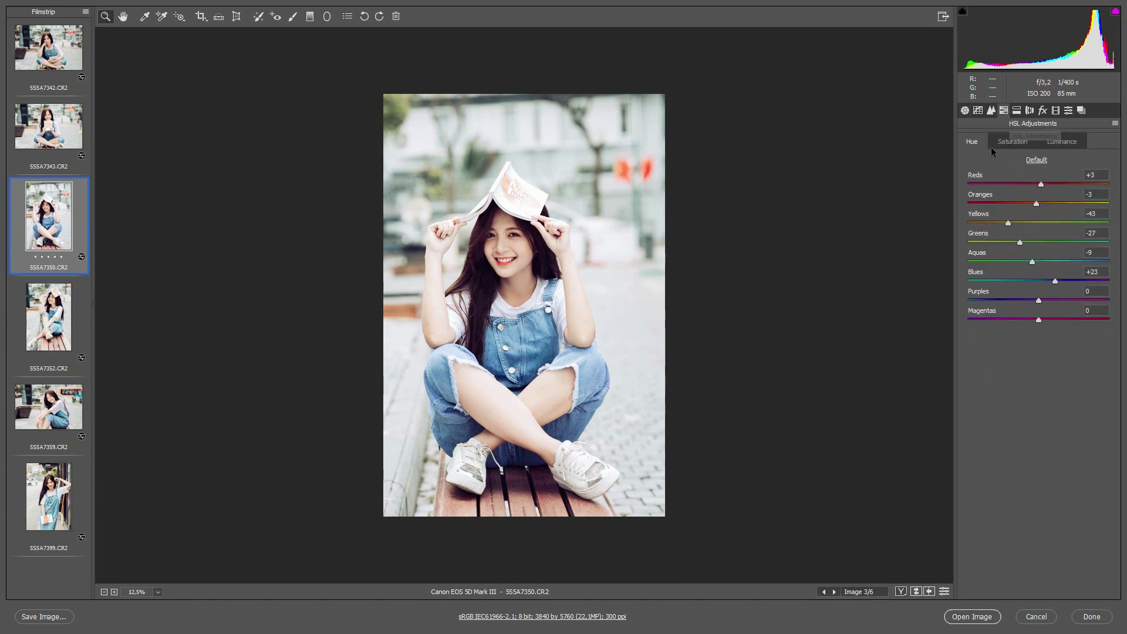
click(1048, 184)
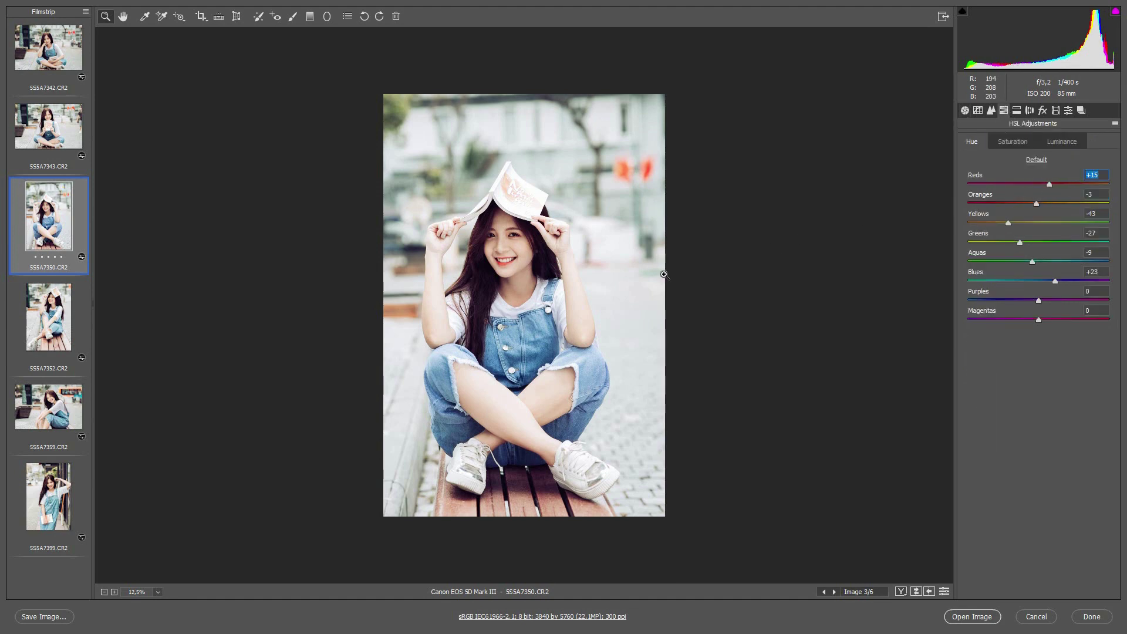
key(ctrl+equal)
click(1016, 142)
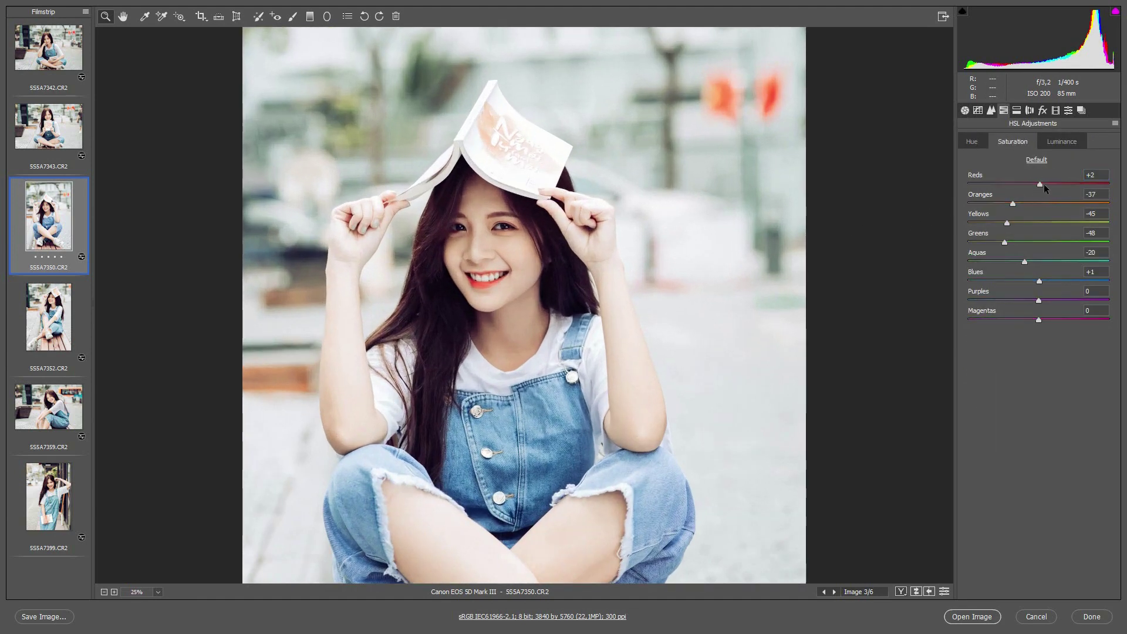
click(1044, 185)
click(1018, 203)
click(1013, 202)
key(ctrl+minus)
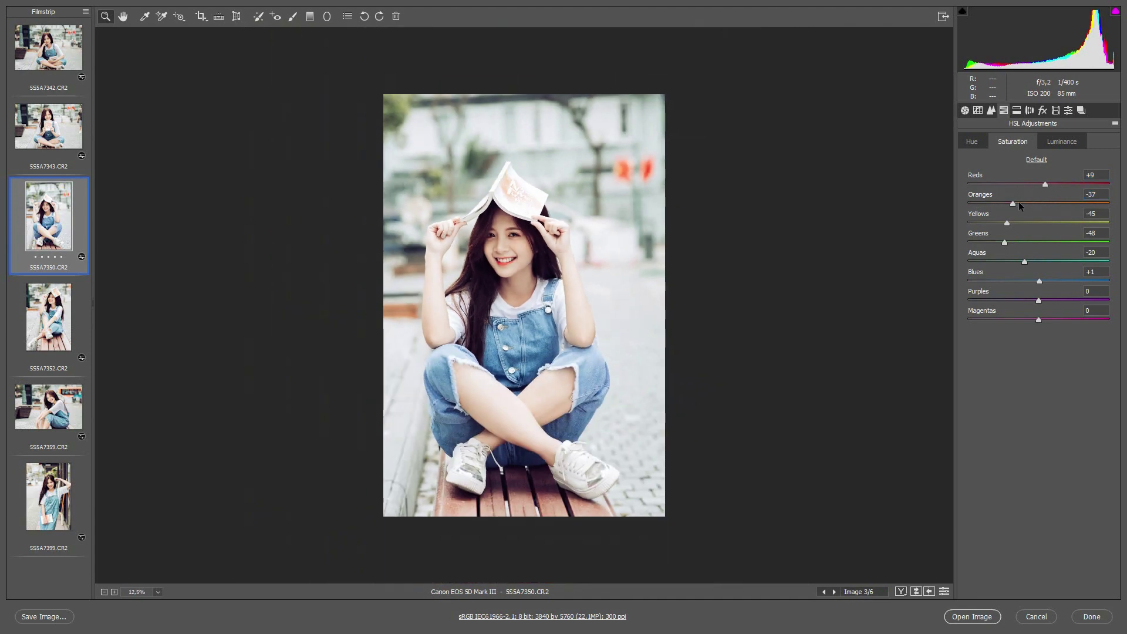
click(1012, 203)
key(Up)
key(Up)
key(Up)
drag(1005, 224, 994, 224)
drag(1049, 185, 1051, 186)
Step: Adjust Oranges luminance and shift Oranges and Yellows hues down, Yellows to -81
click(1063, 141)
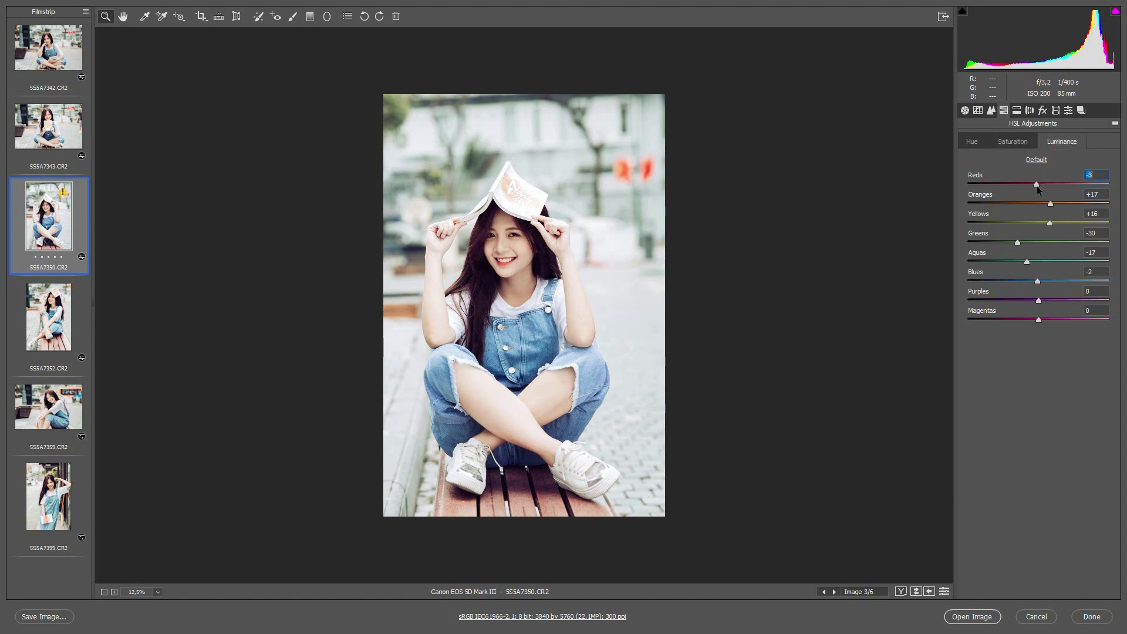
click(1045, 203)
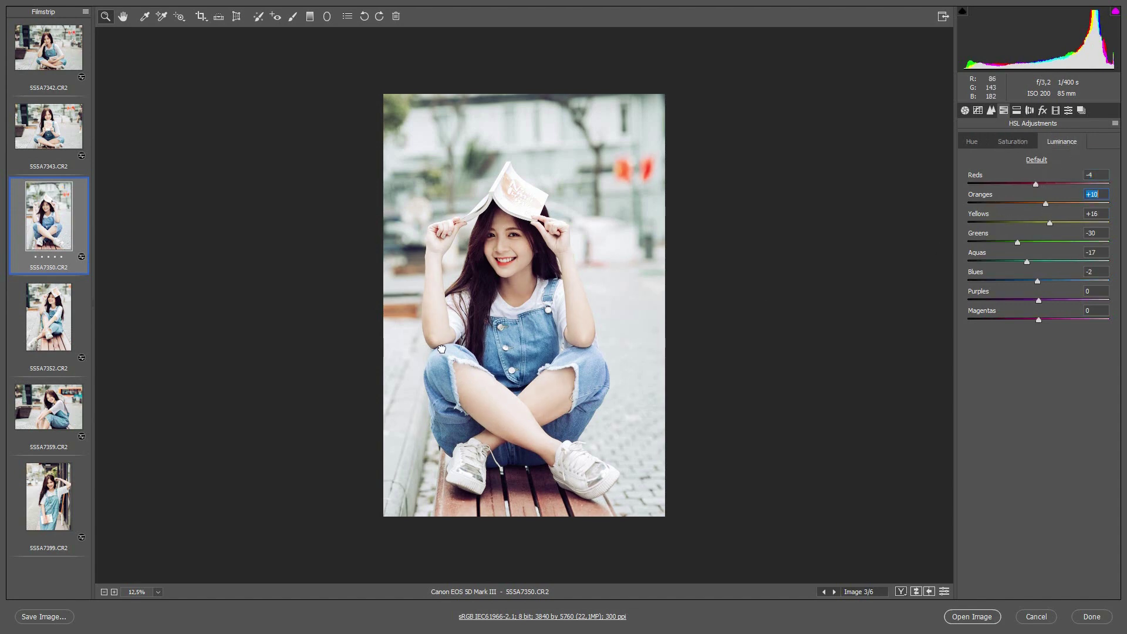
click(442, 349)
key(ctrl+minus)
key(ctrl+0)
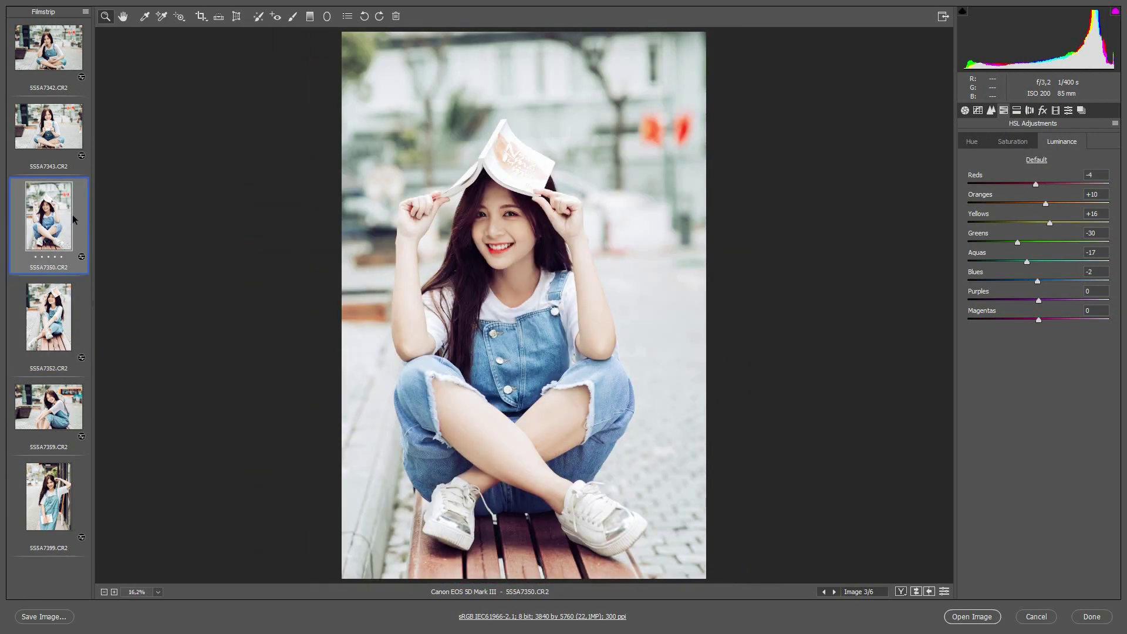
key(ctrl+minus)
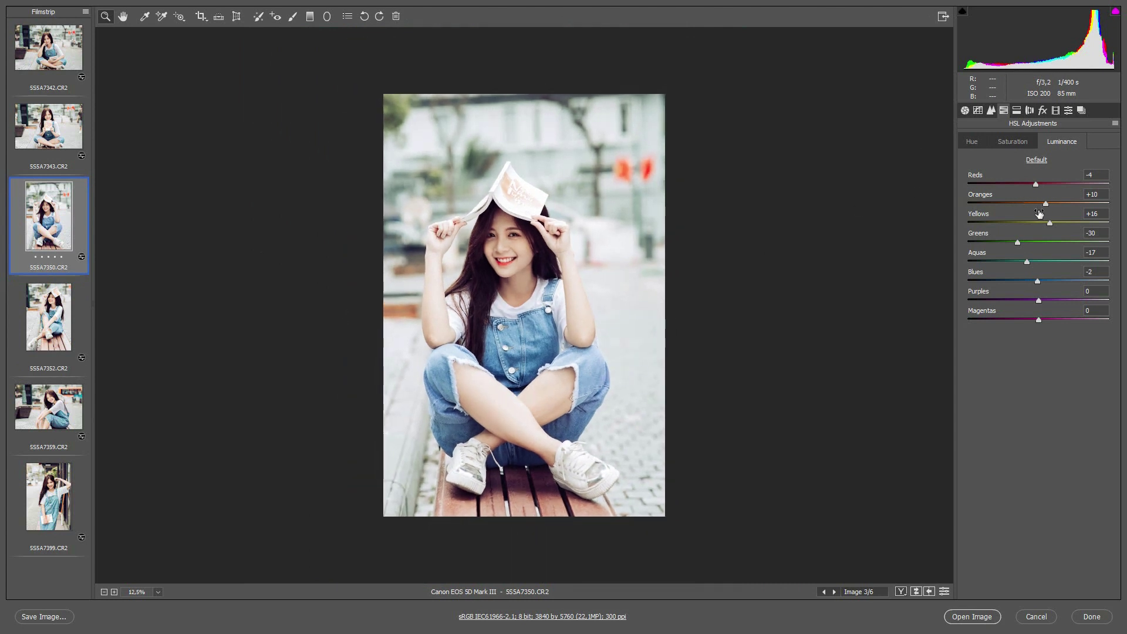
click(1013, 142)
click(975, 142)
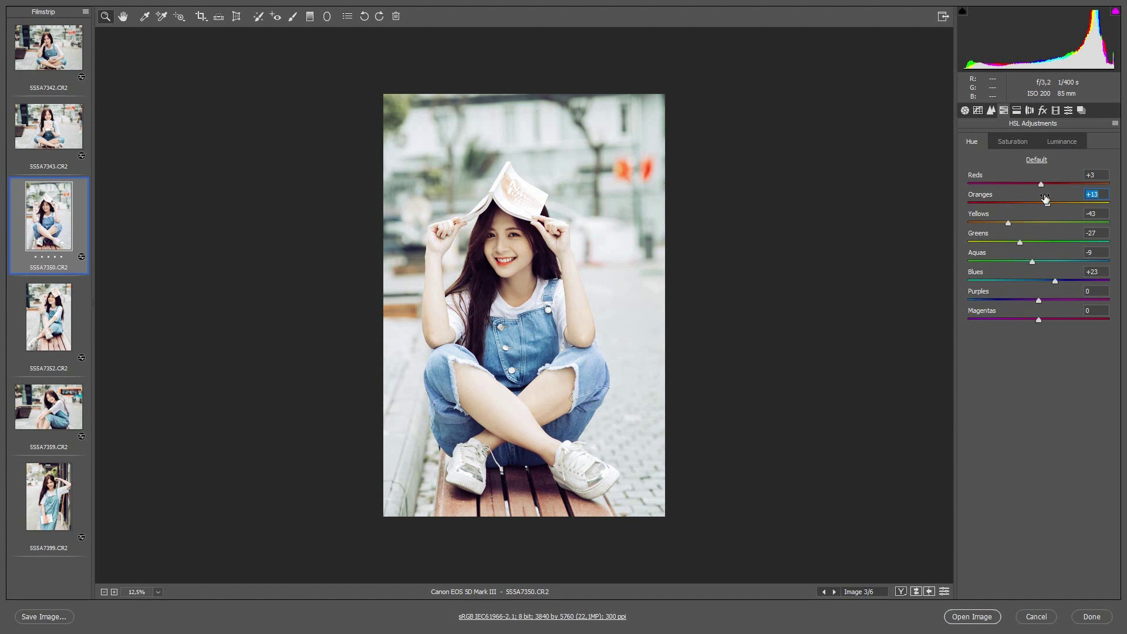
mouse_move(1040, 199)
mouse_down()
mouse_move(967, 234)
mouse_move(982, 224)
mouse_move(1013, 242)
mouse_up()
click(522, 285)
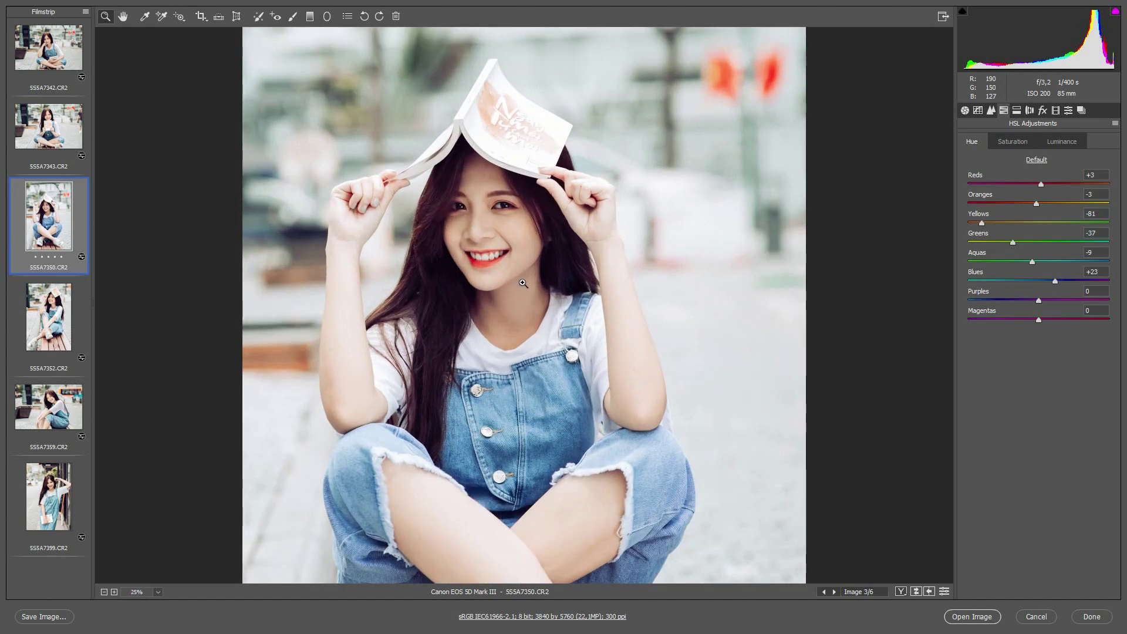
alt+click(522, 284)
click(1059, 143)
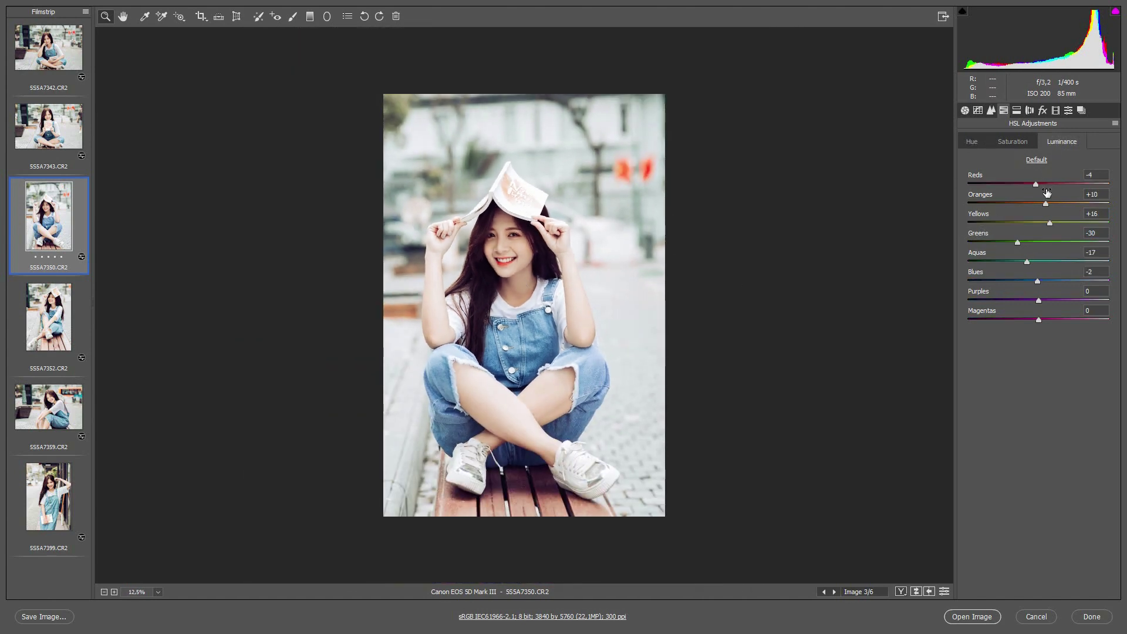
click(990, 110)
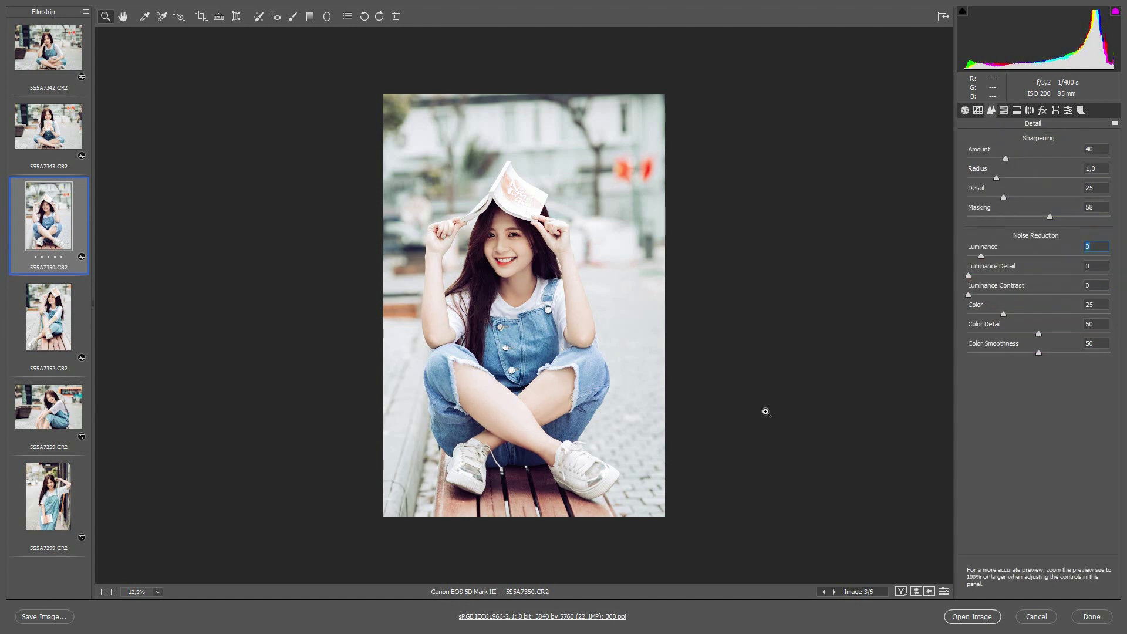
Step: Open 5S5A7350.CR2 in Photoshop and duplicate its background into Layer 1 for colour balancing
click(979, 618)
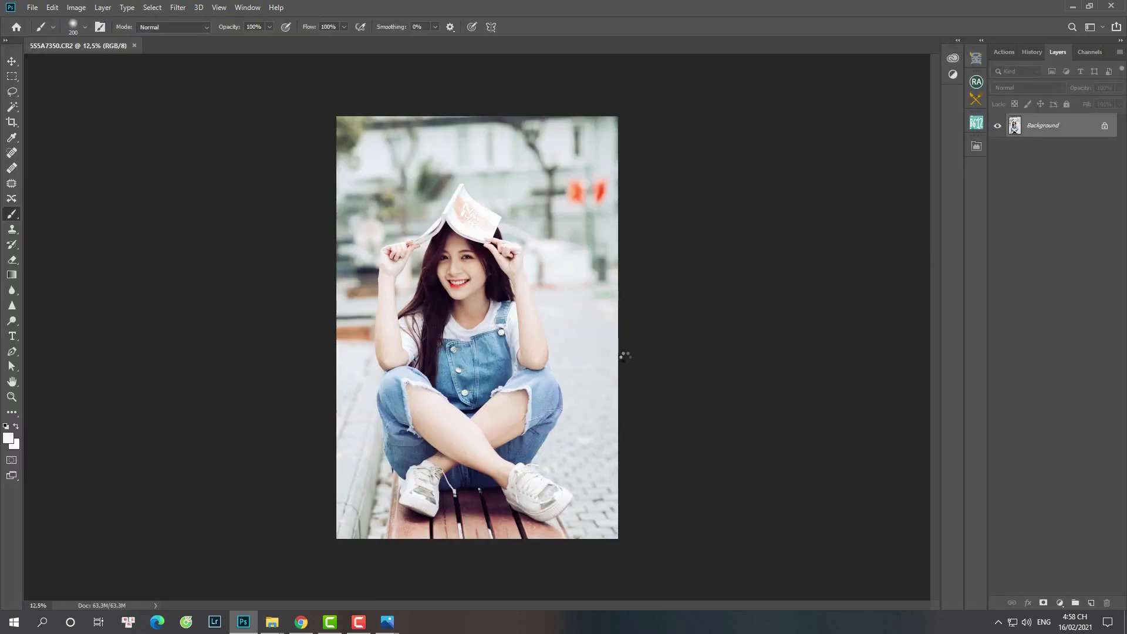
key(ctrl+j)
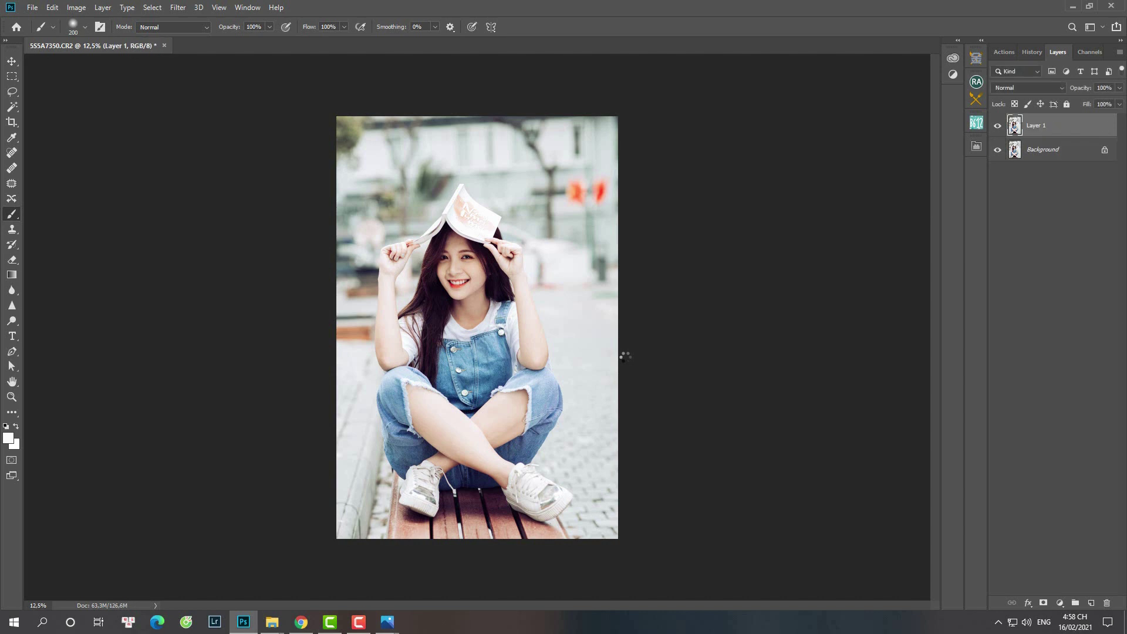
key(ctrl+b)
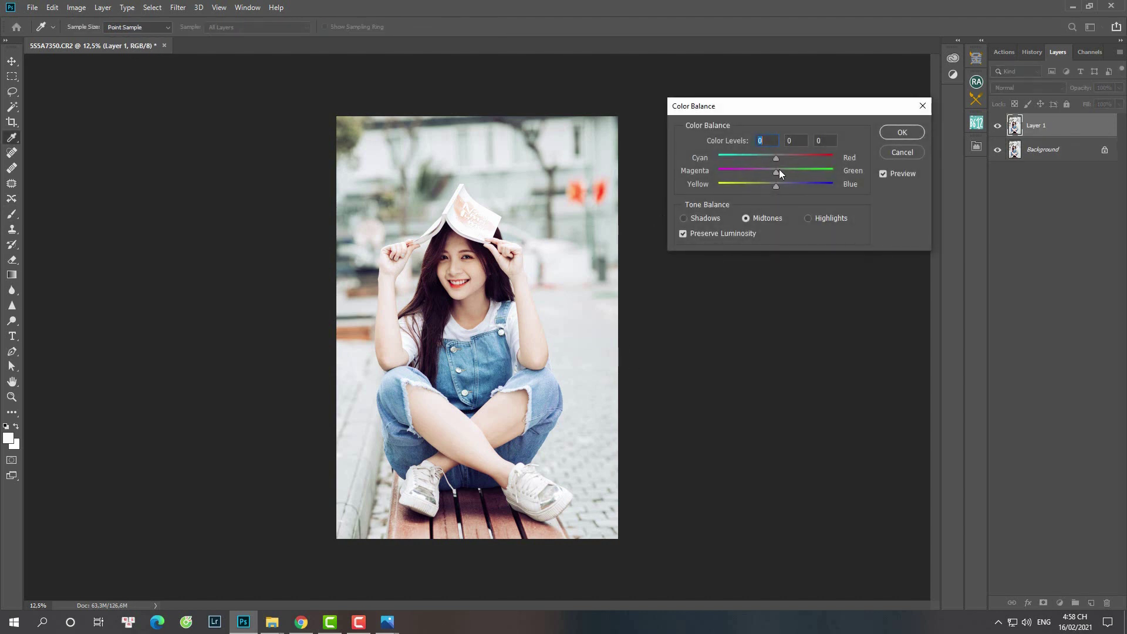
Step: Shift Layer 1's midtones to Magenta–Green -6 and Yellow–Blue +6 in Color Balance
drag(774, 184, 774, 171)
click(779, 185)
click(772, 172)
click(780, 186)
text(6)
click(898, 131)
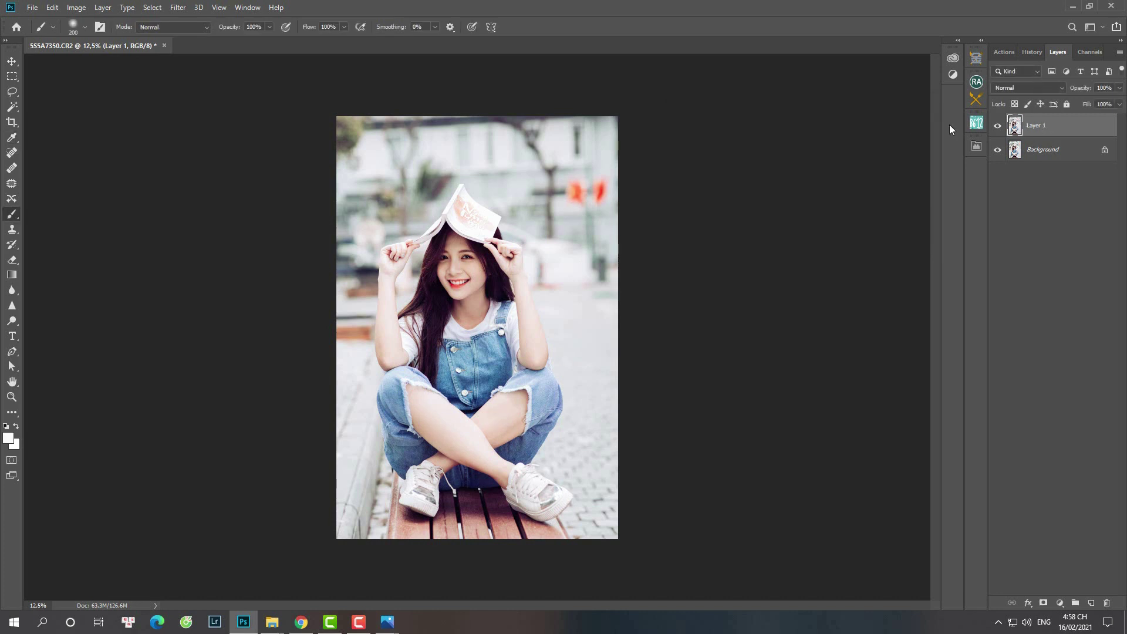
Step: Merge all layers into one and duplicate the merged image into a new Layer 1
key(ctrl+plus)
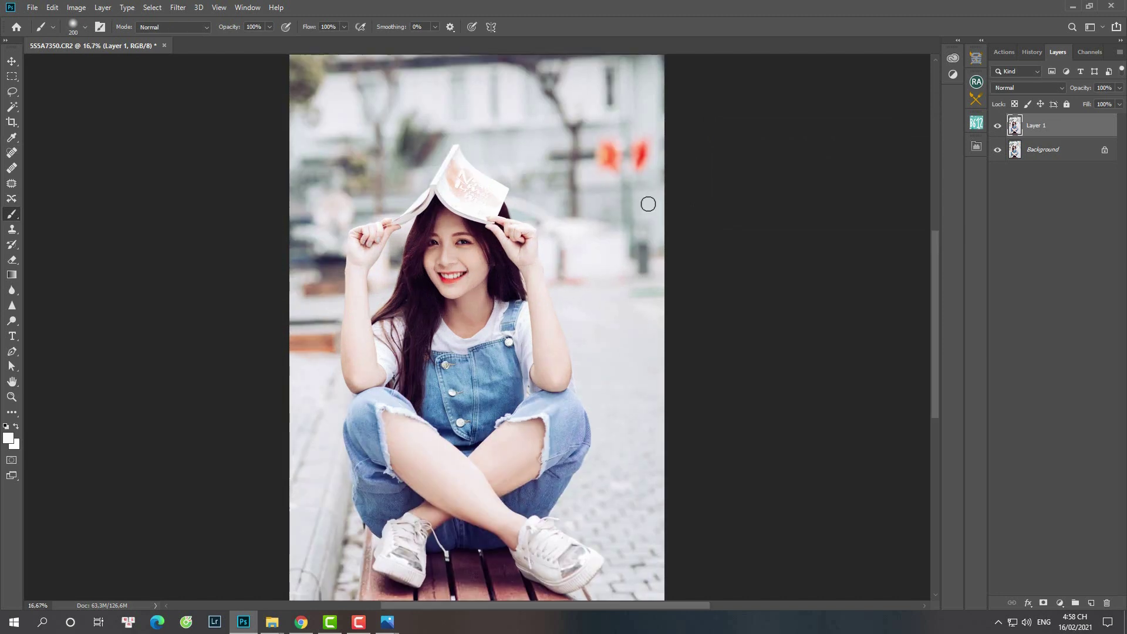
key(ctrl+minus)
key(ctrl+j)
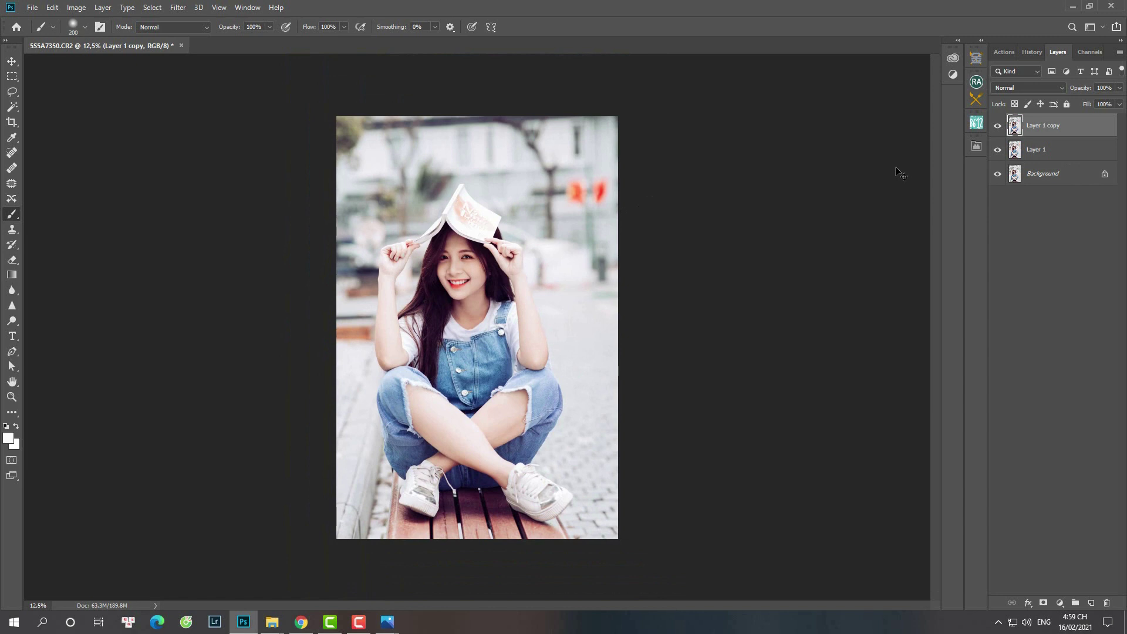
key(ctrl+shift+e)
key(ctrl+j)
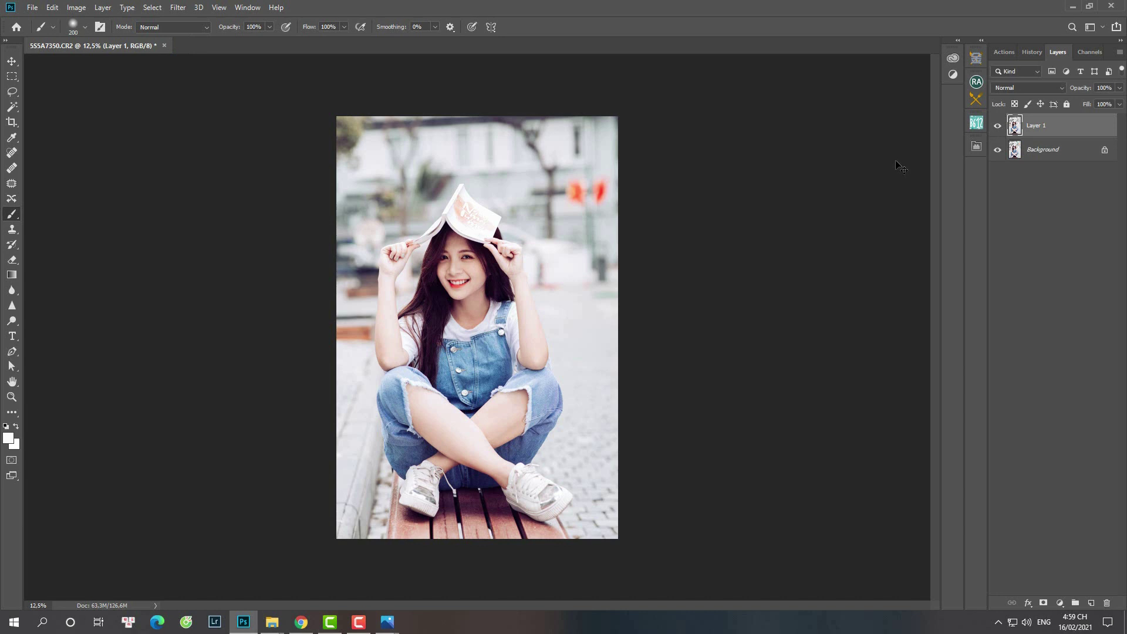
Step: Darken Layer 1's midtones to 0.71 with Levels and add a white layer mask
key(ctrl+l)
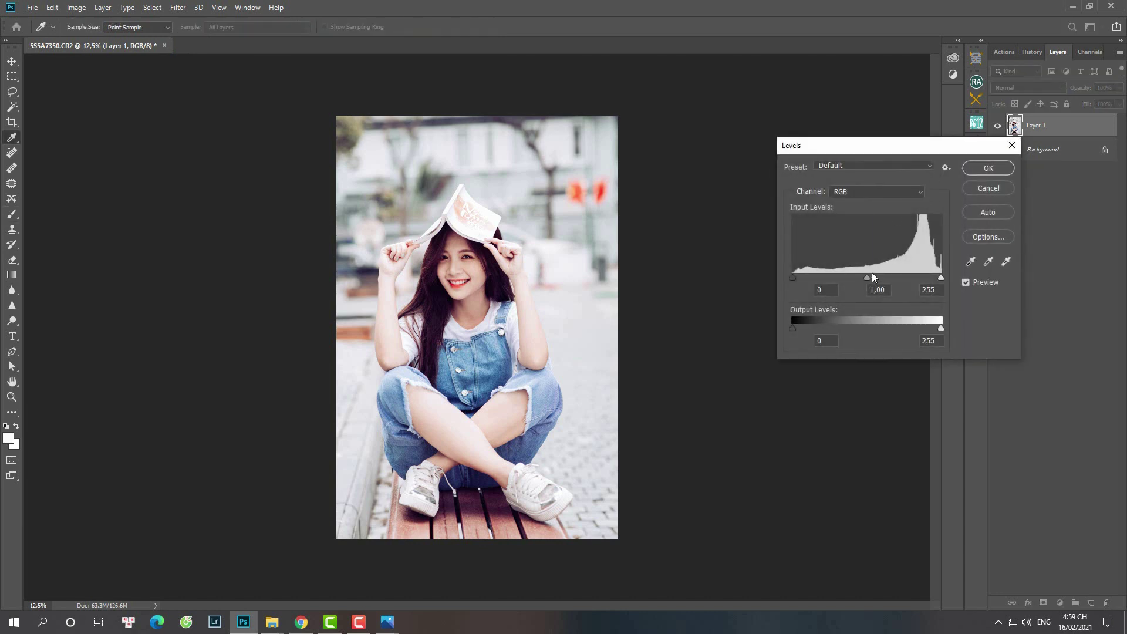
drag(874, 274, 875, 276)
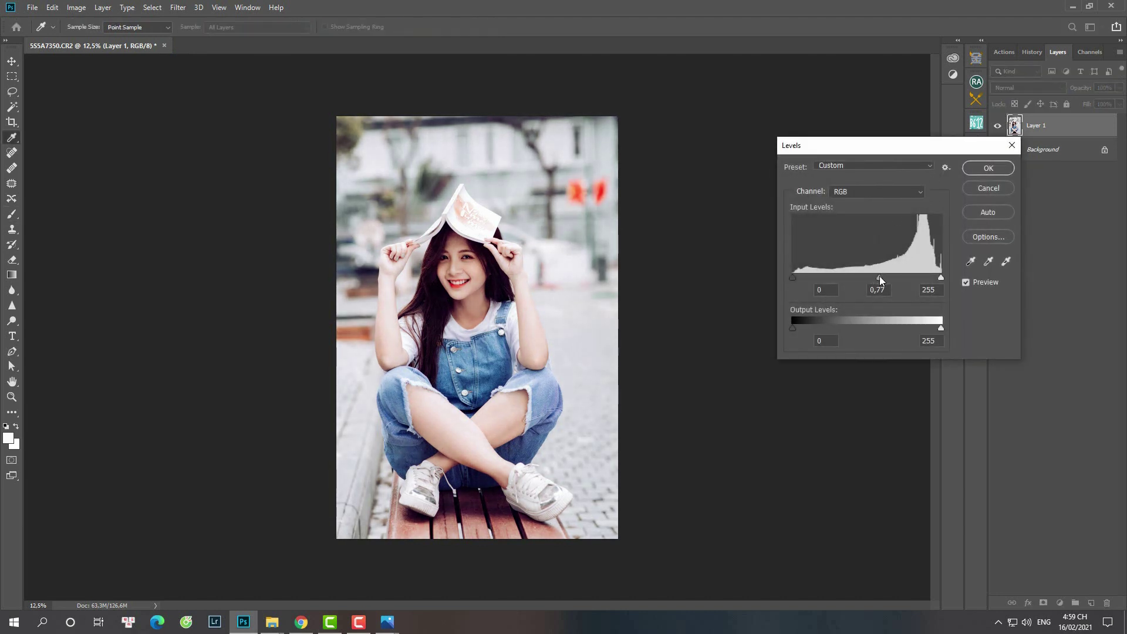
click(988, 168)
click(1043, 602)
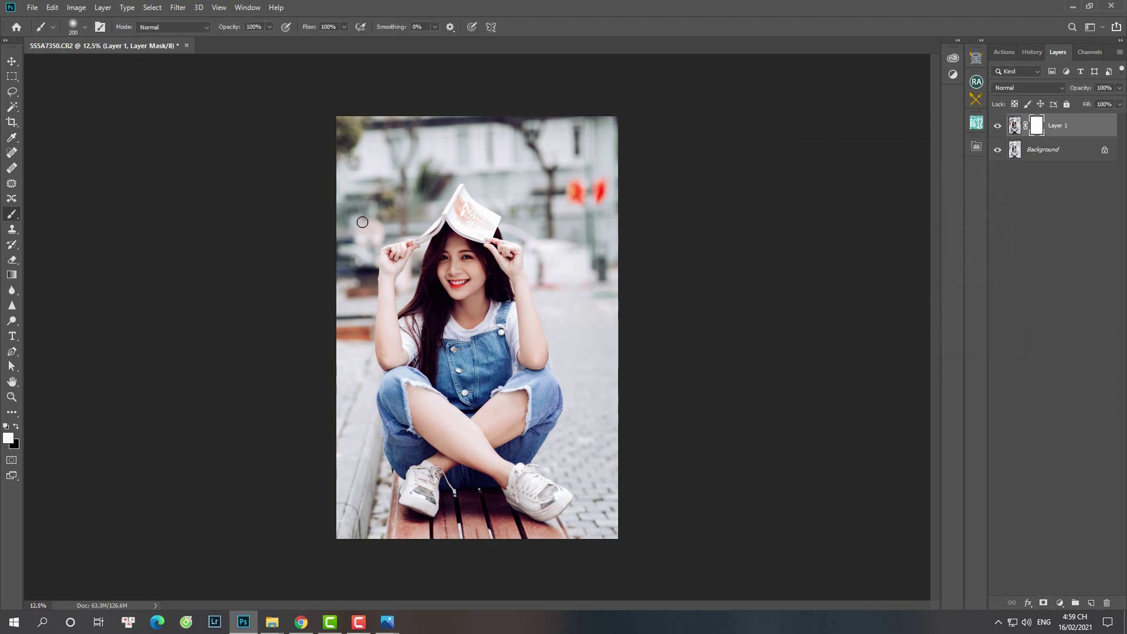
Step: Paint black on Layer 1's mask with a large brush to hide the darkening over the face
key(x)
key(ctrl+z)
key(ctrl+z)
key(ctrl+z)
key(bracketright)
key(bracketright)
key(ctrl+shift+z)
key(ctrl+shift+z)
key(ctrl+shift+z)
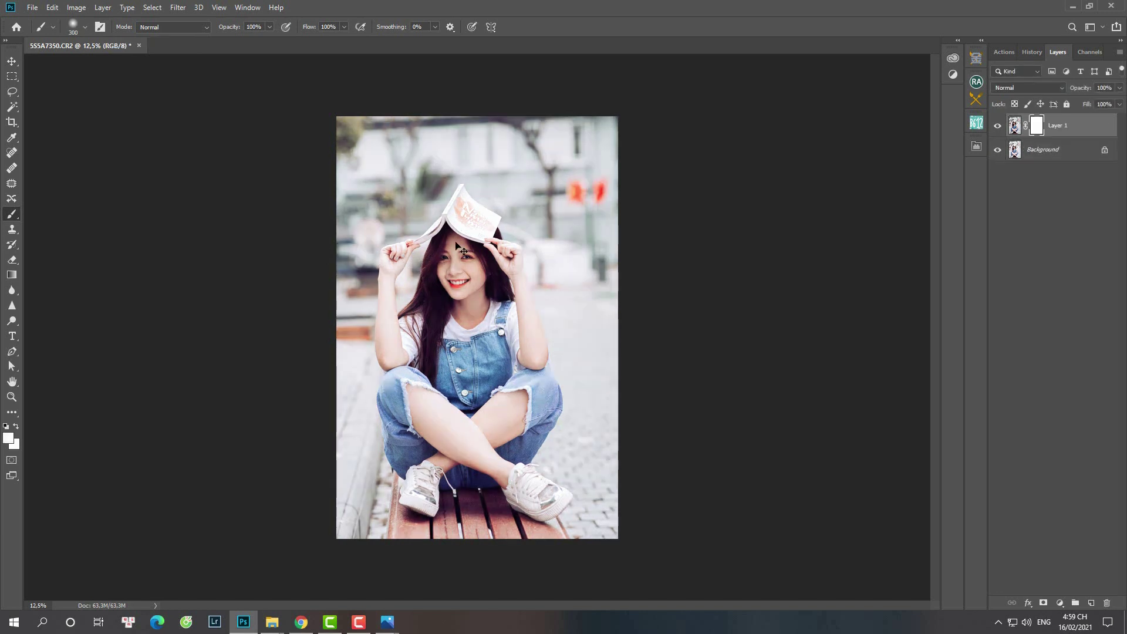
key(bracketright)
key(bracketright)
key(bracketright)
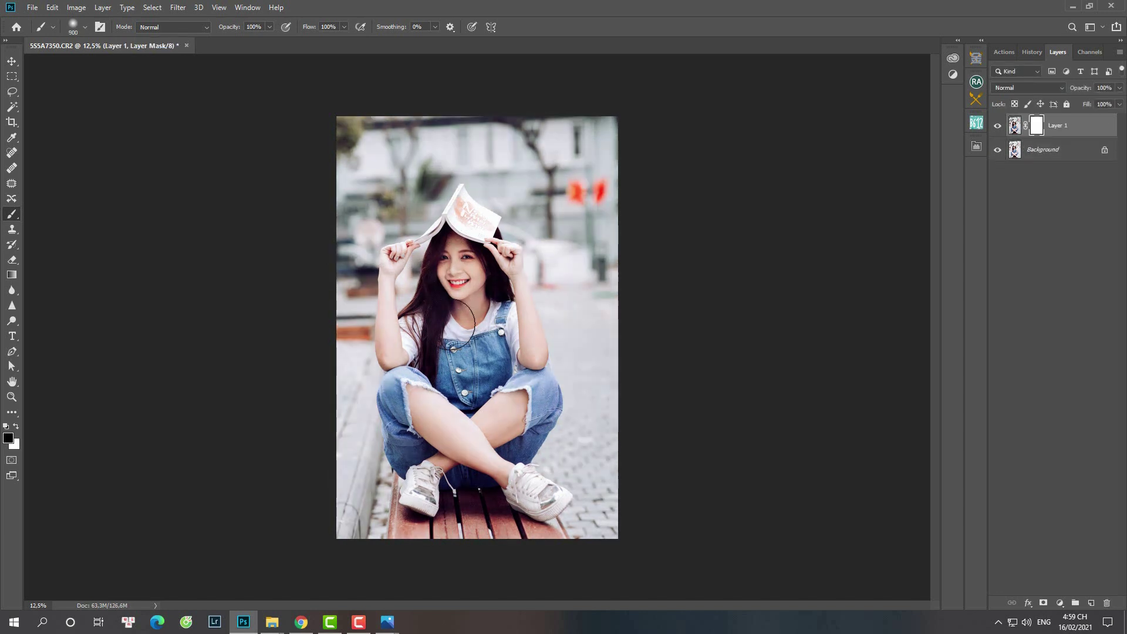
drag(453, 298, 483, 281)
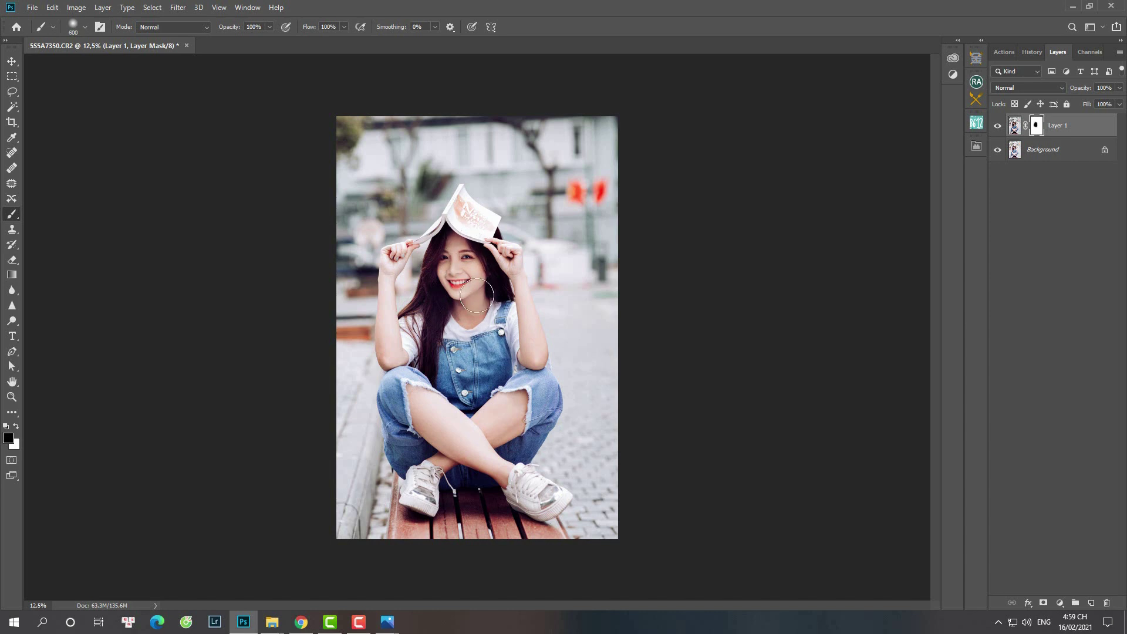
Step: Mask Layer 1 out over the crossed legs and head, resizing the brush as needed
key(bracketleft)
key(bracketleft)
key(bracketleft)
key(bracketleft)
key(bracketleft)
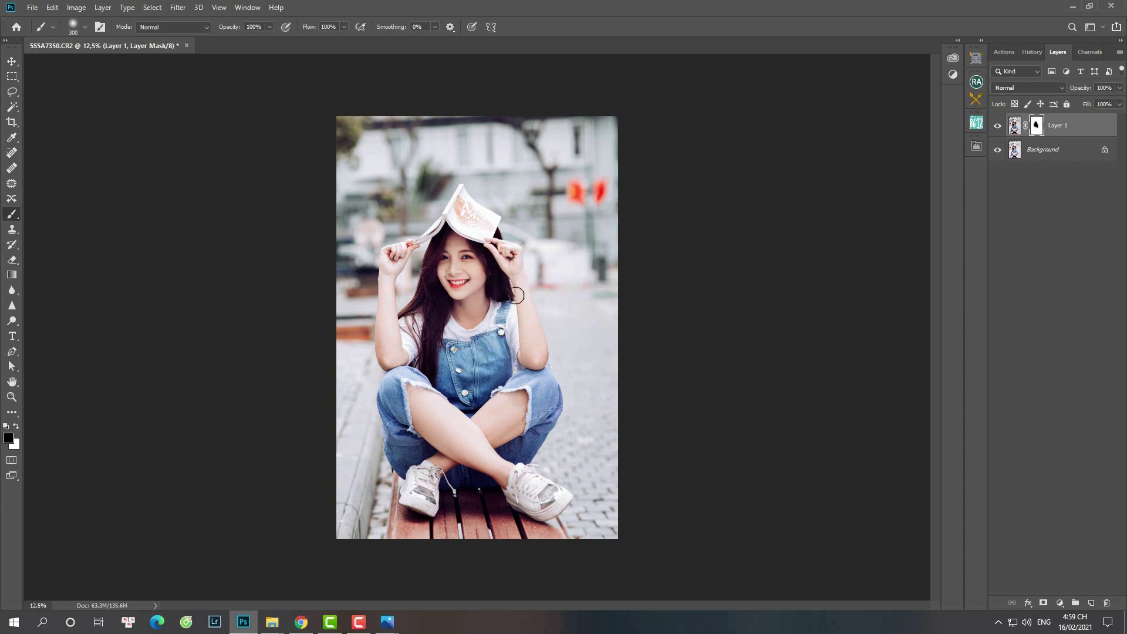
key(bracketright)
key(bracketright)
key(bracketright)
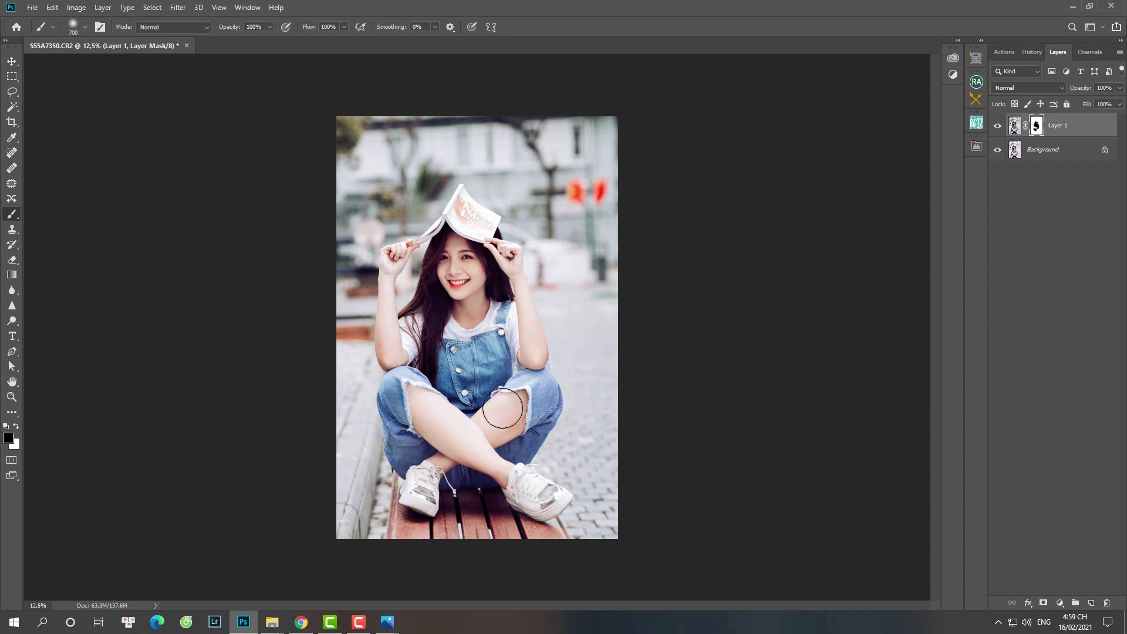
drag(529, 387, 423, 364)
key(bracketleft)
key(bracketleft)
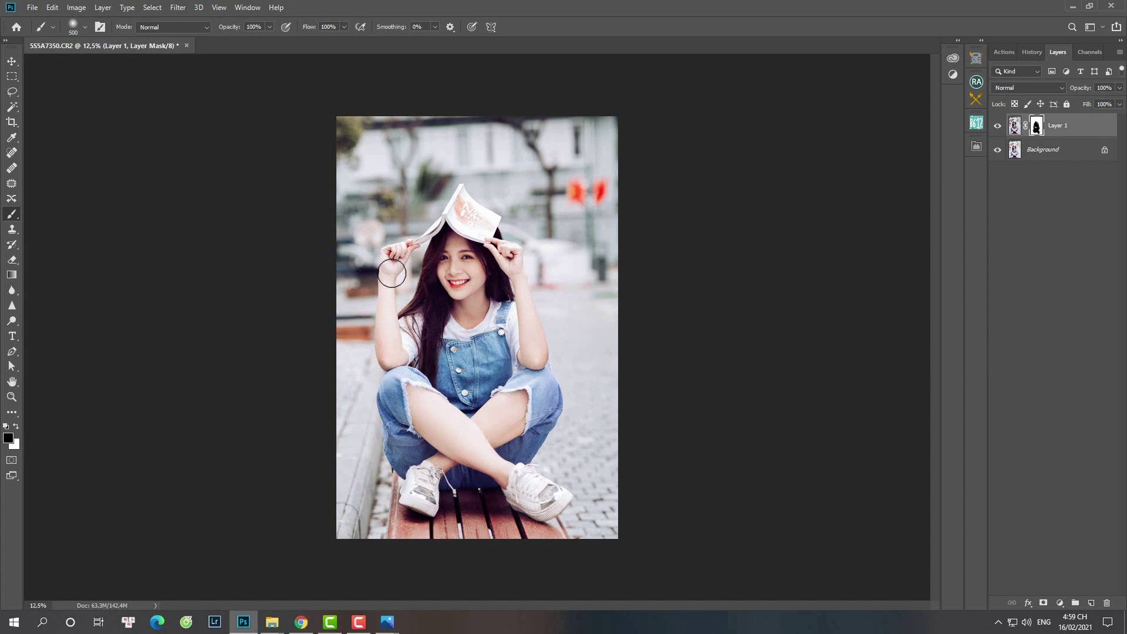
key(bracketright)
key(bracketright)
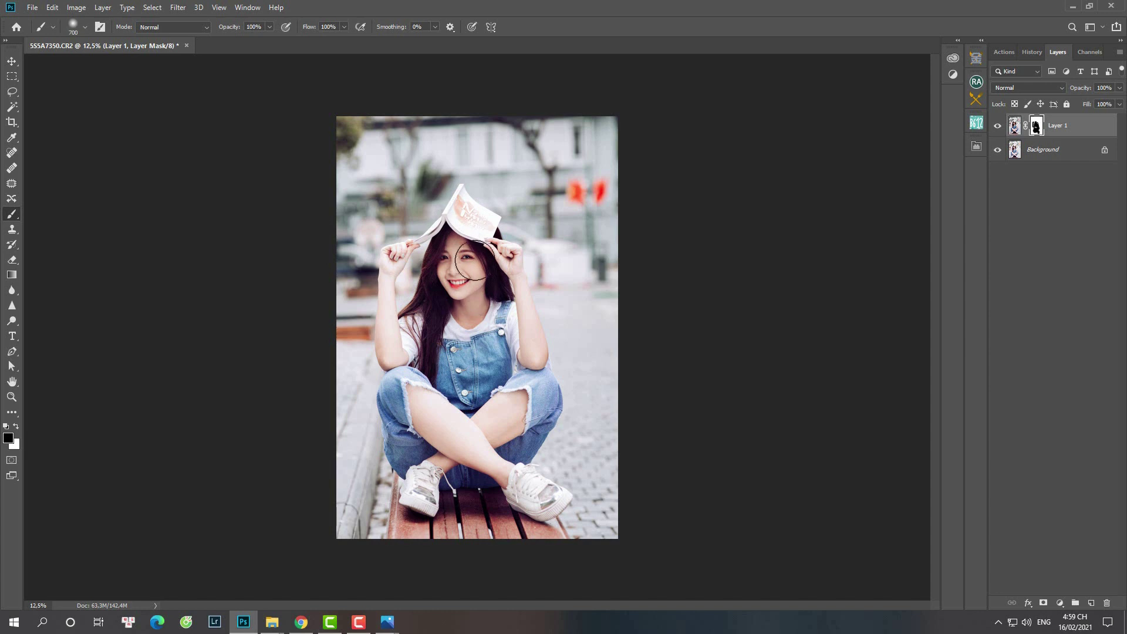
key(bracketleft)
key(bracketleft)
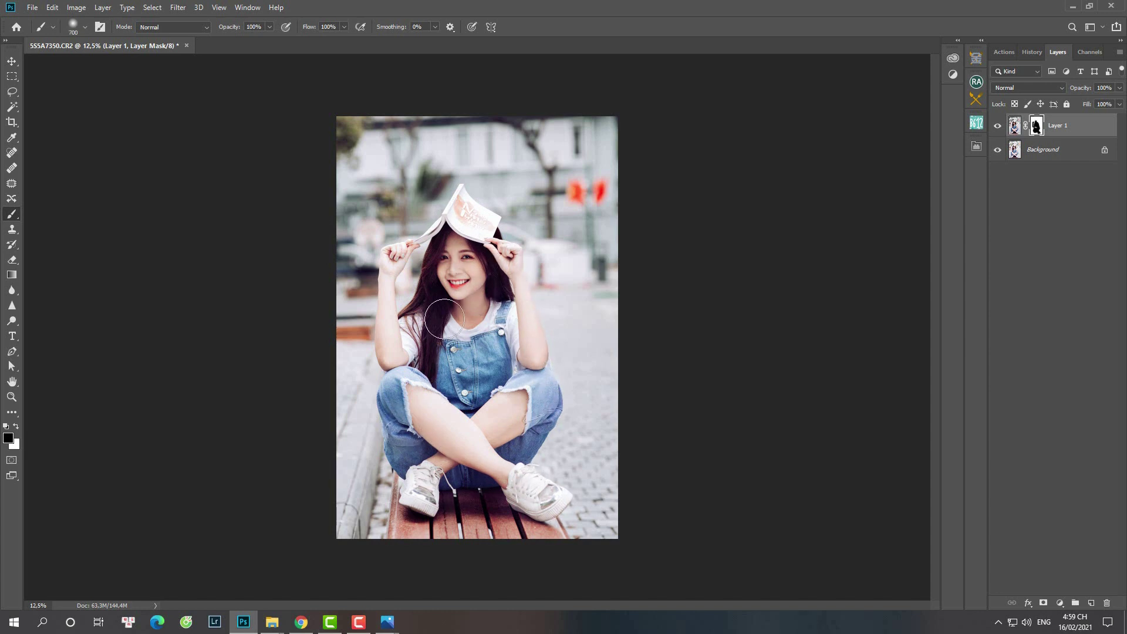
key(bracketright)
key(bracketright)
Step: Toggle Layer 1's visibility to compare the photo with and without the darkening
click(999, 126)
click(999, 126)
click(1000, 125)
click(1000, 126)
click(1000, 126)
click(999, 126)
click(999, 126)
click(999, 126)
click(999, 125)
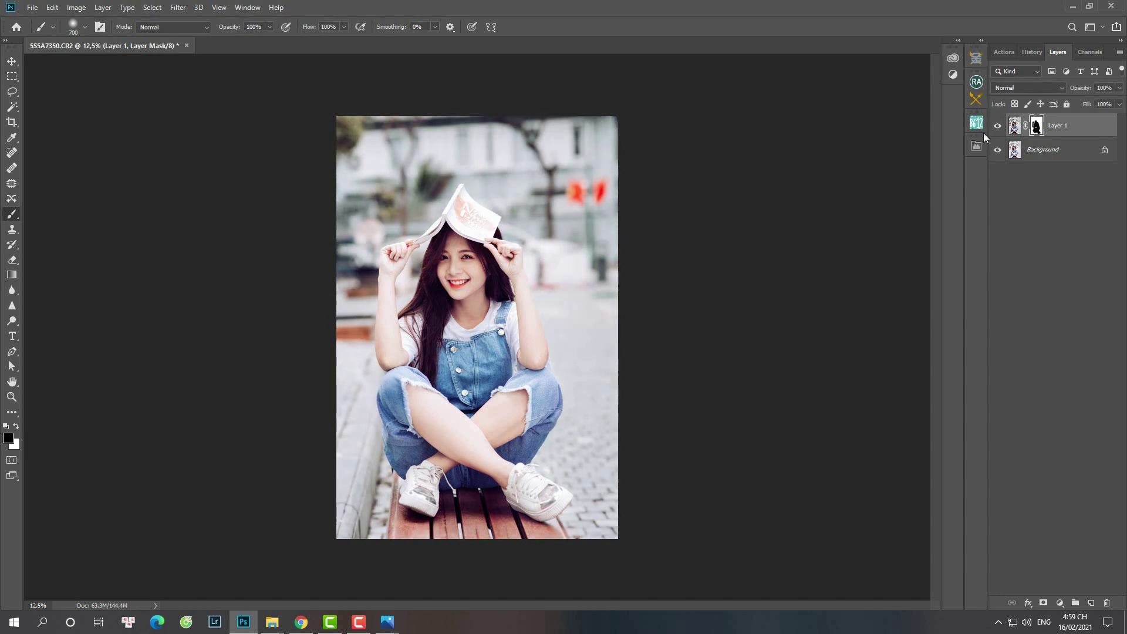
Step: Inspect the masking up close, then flatten Layer 1 into the Background
ctrl+click(572, 220)
ctrl+click(624, 239)
key(ctrl+minus)
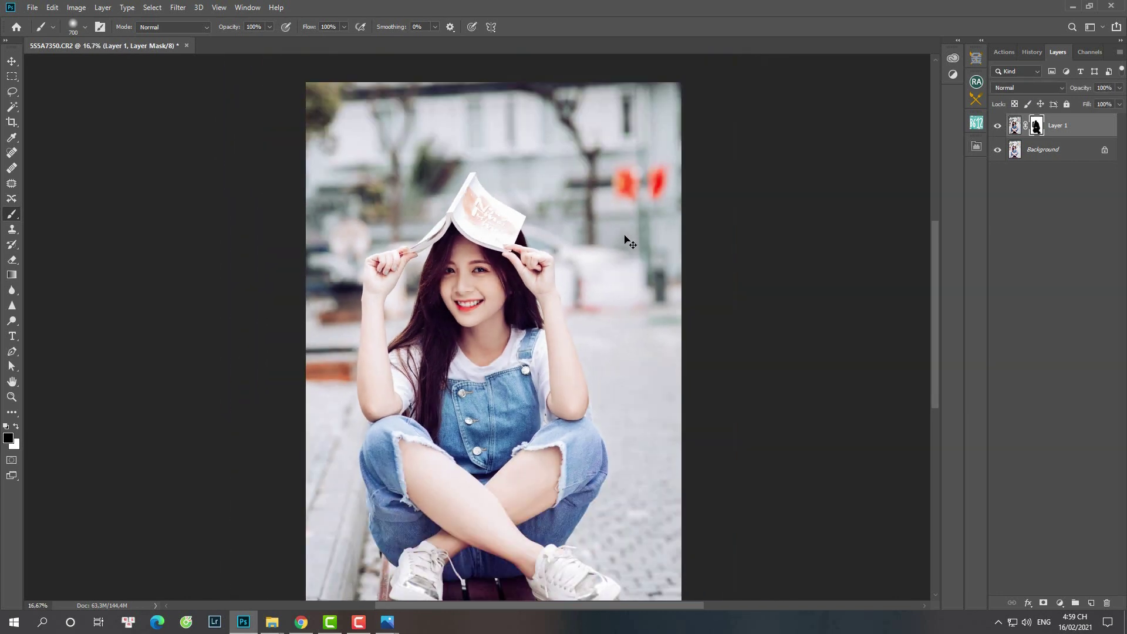
key(ctrl+minus)
key(ctrl+minus)
key(ctrl+plus)
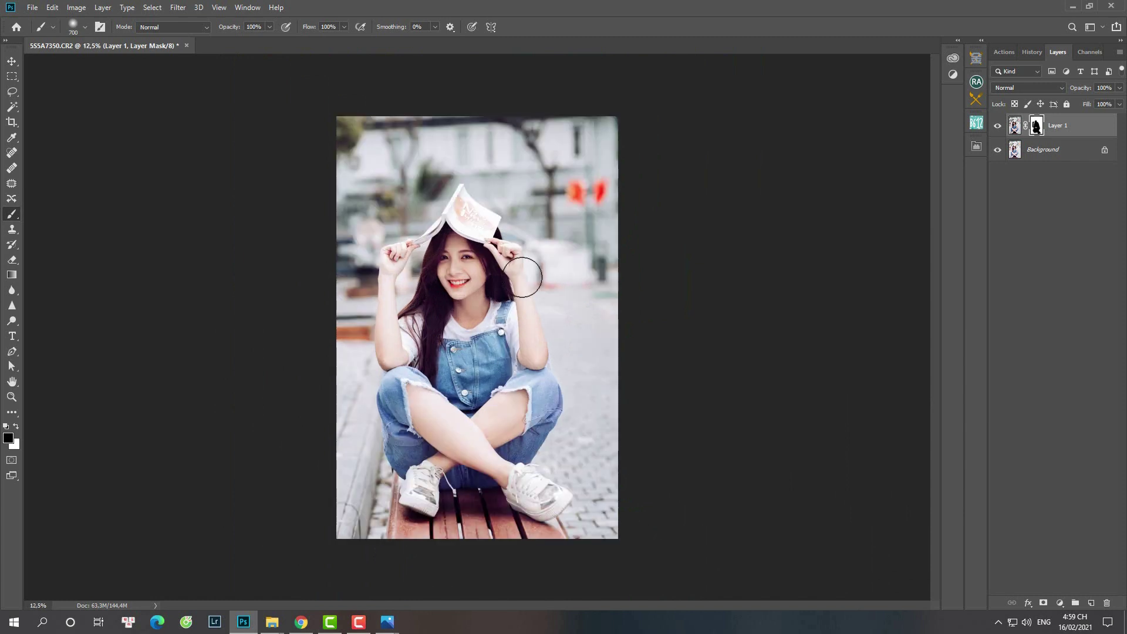
key(ctrl+shift+e)
Step: Crop a thin strip off the top of the photo
key(c)
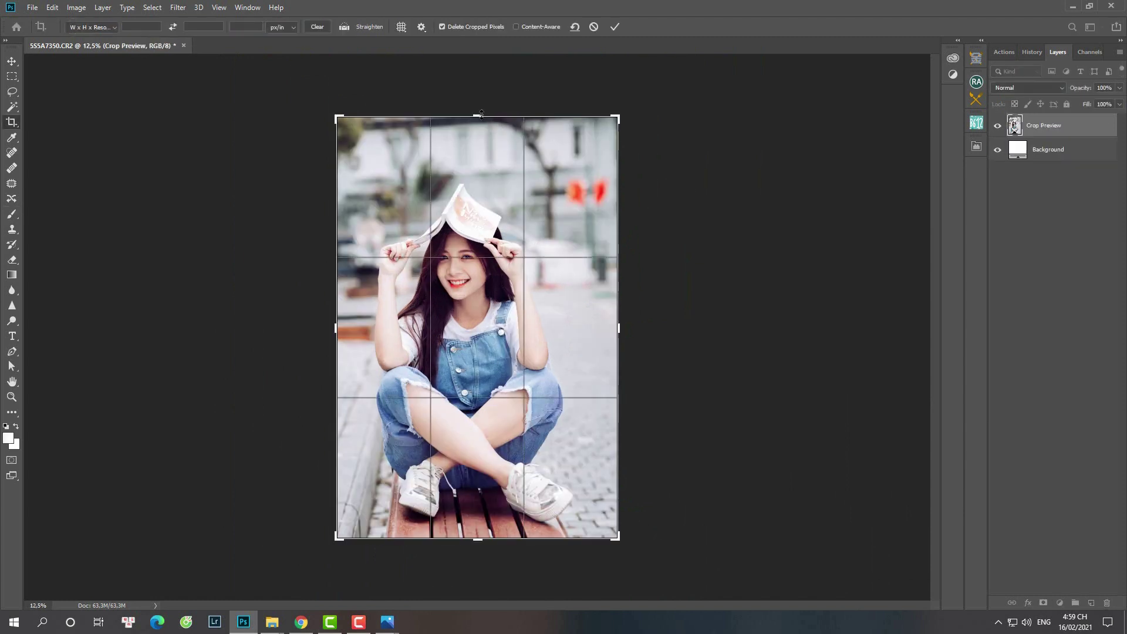
drag(482, 114, 481, 119)
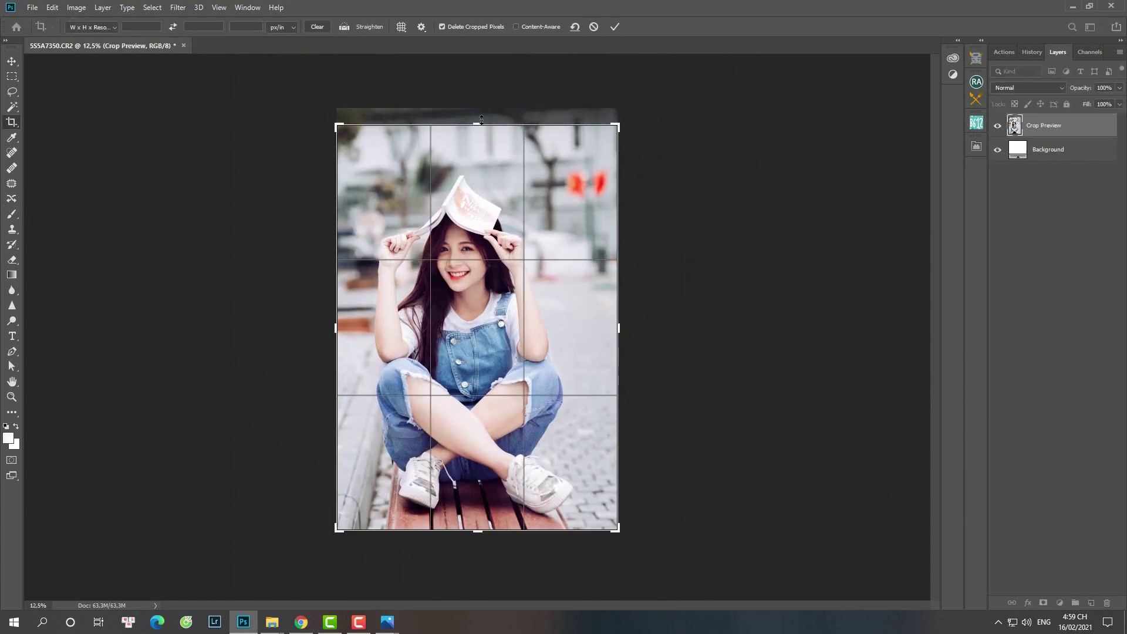
key(Return)
Step: Patch out skin blemishes beside the left eye and on the forehead
key(j)
scroll(478, 259, up, 2)
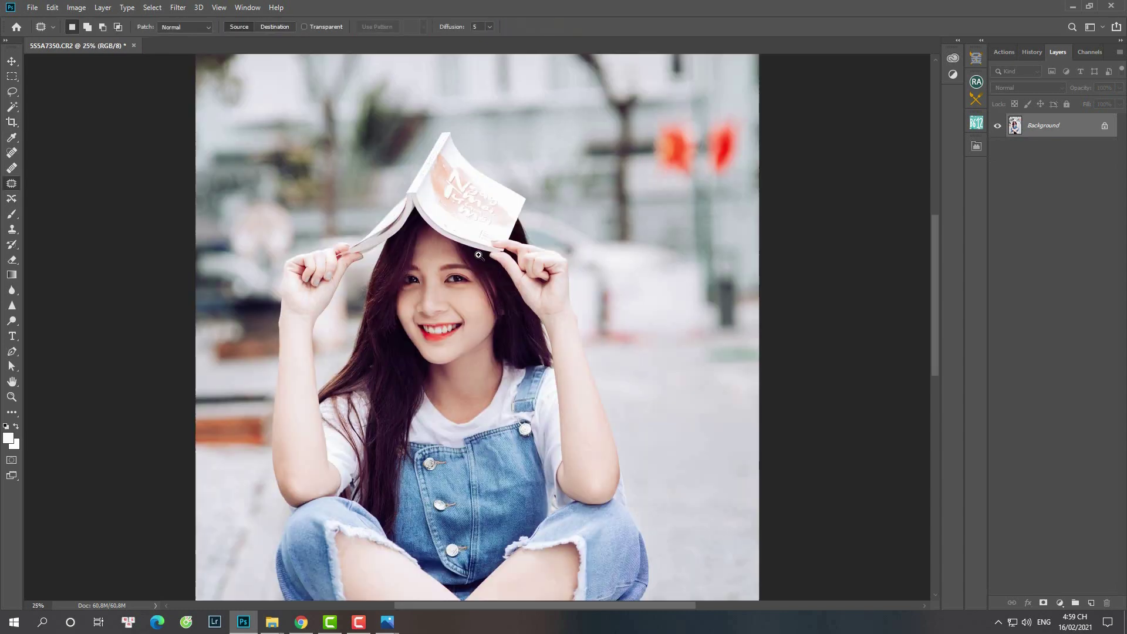
scroll(469, 270, up, 2)
scroll(396, 324, up, 2)
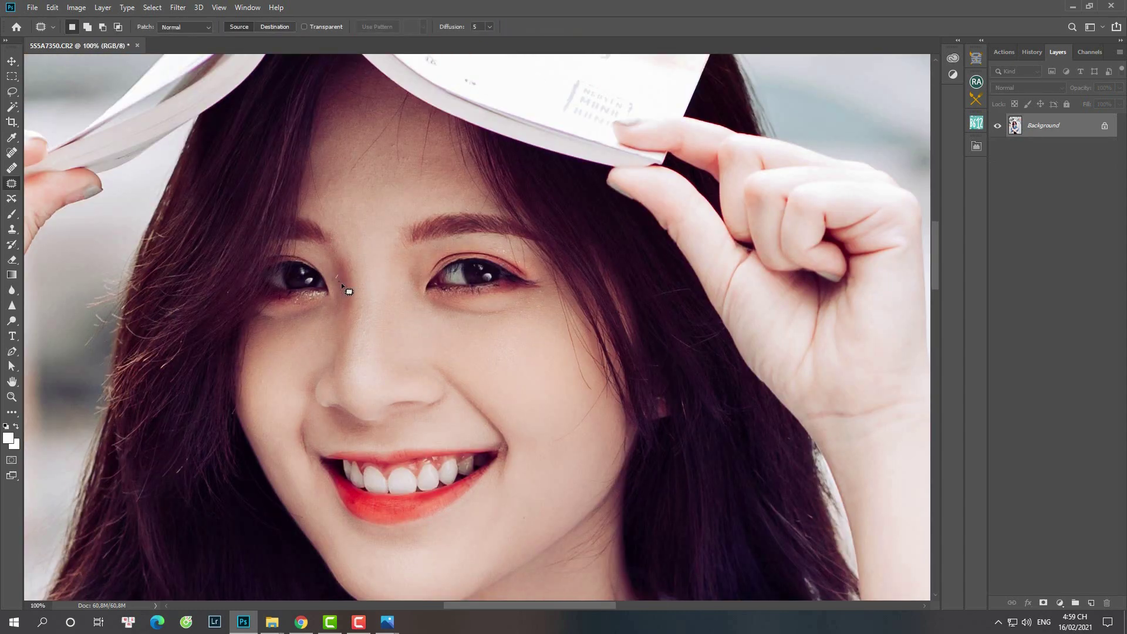
mouse_move(341, 286)
mouse_down()
mouse_move(337, 299)
mouse_move(350, 199)
mouse_up()
key(ctrl+d)
mouse_move(402, 150)
mouse_down()
mouse_move(383, 188)
mouse_move(377, 169)
mouse_move(372, 188)
mouse_move(372, 176)
mouse_move(333, 202)
mouse_up()
key(ctrl+d)
key(ctrl+minus)
key(ctrl+minus)
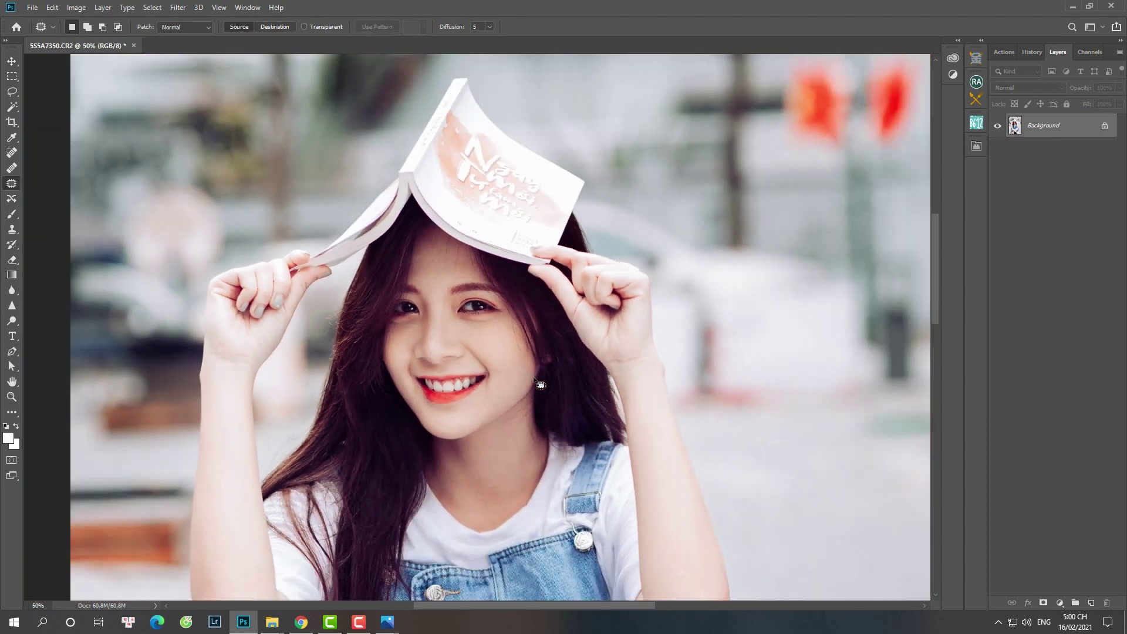
key(ctrl+minus)
key(ctrl+minus)
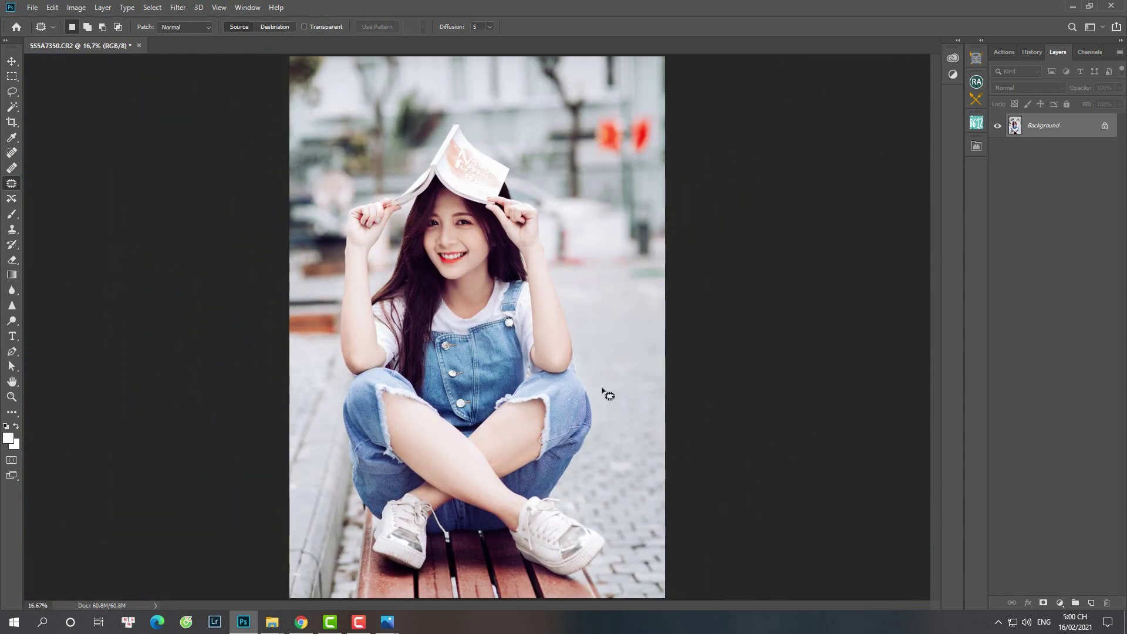
Step: Run the Neat image smoothing action from the Actions panel
click(1004, 52)
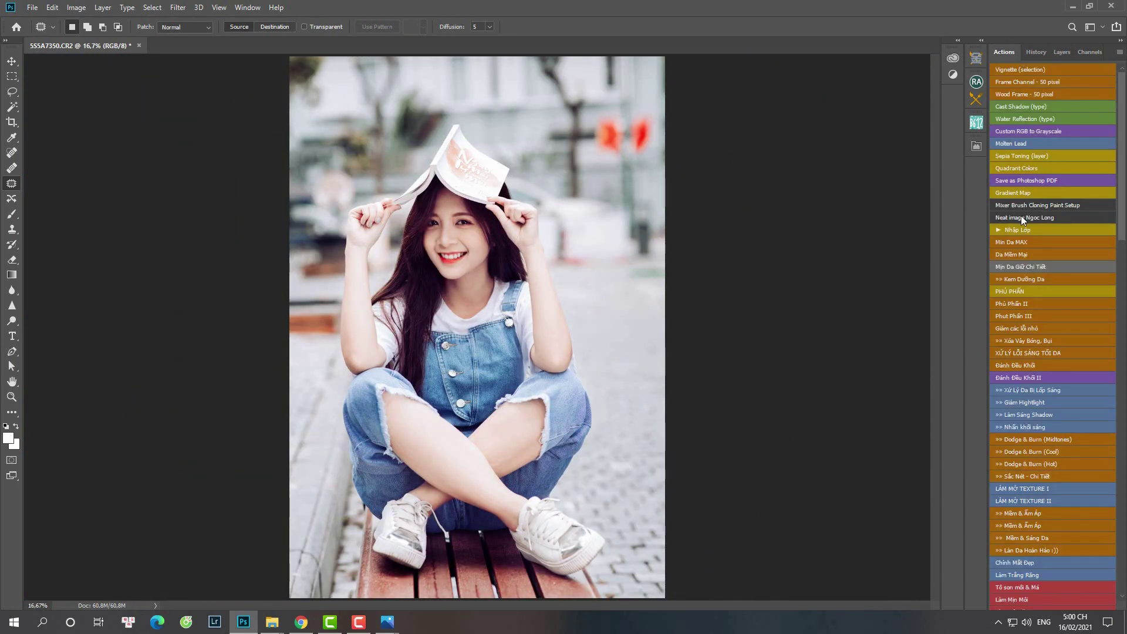
click(1022, 217)
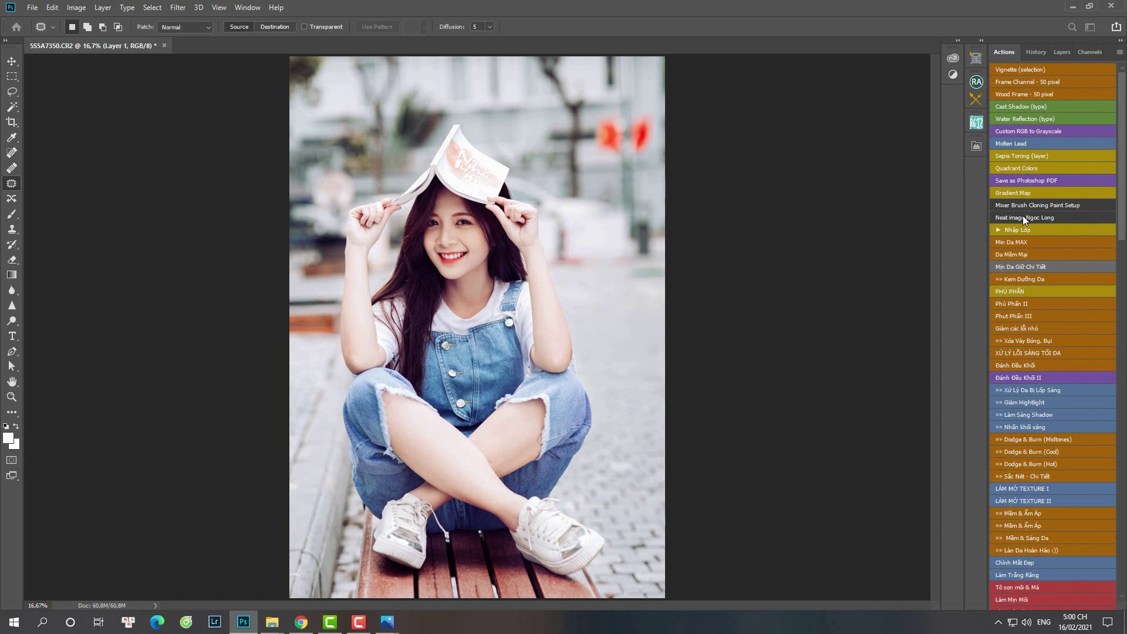
click(1036, 52)
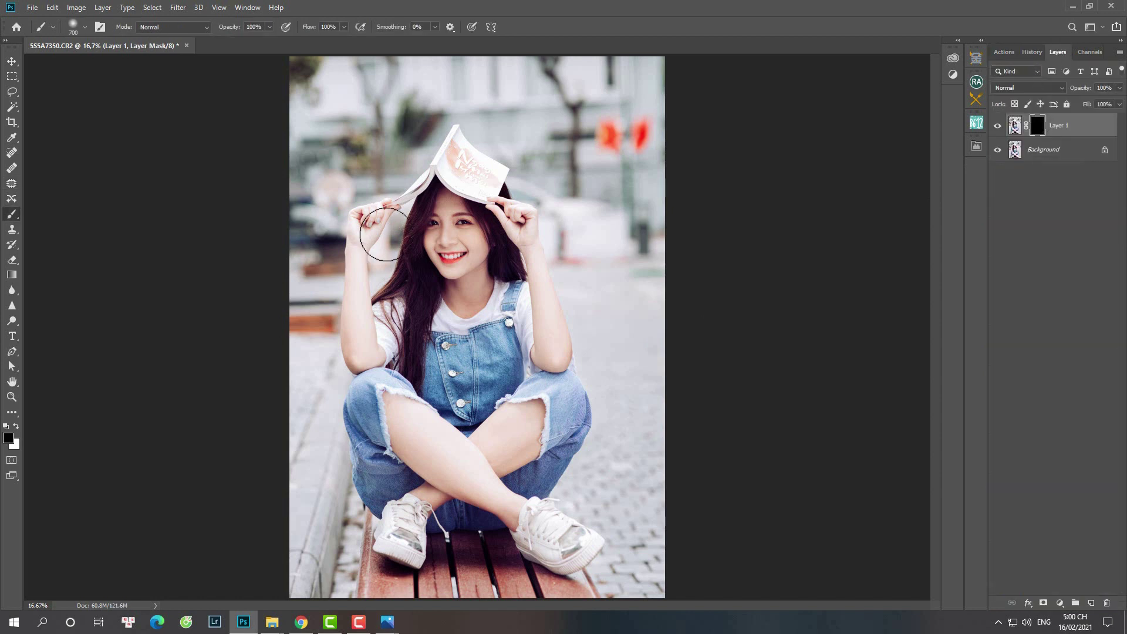
Step: Try cloning on the forehead and dismiss the missing source point error
key(s)
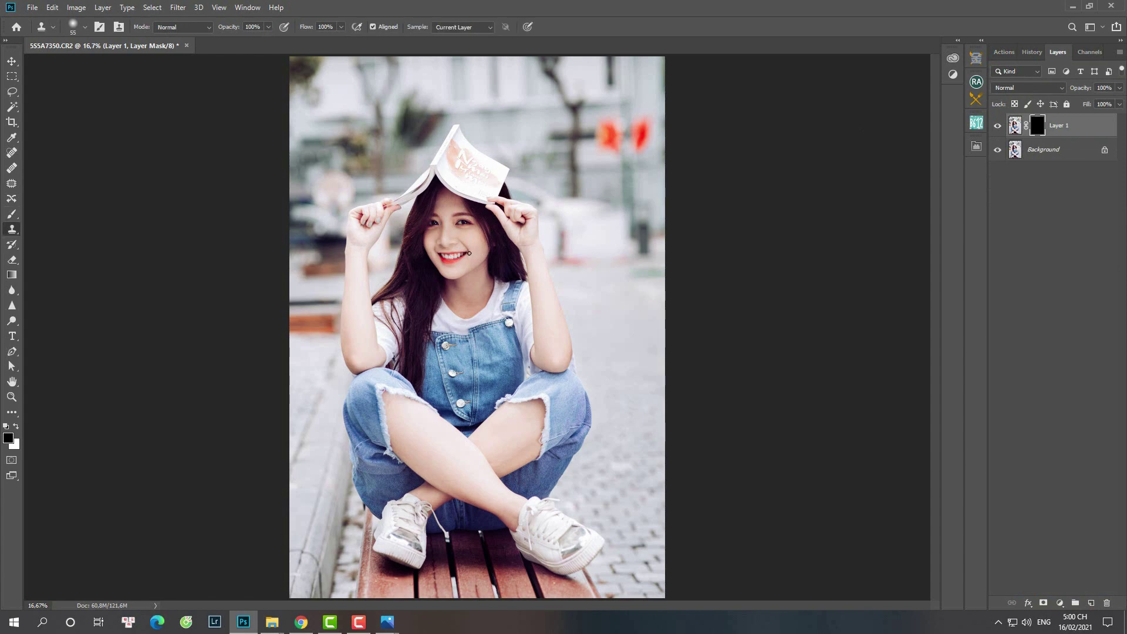
key(x)
key(ctrl+plus)
key(ctrl+plus)
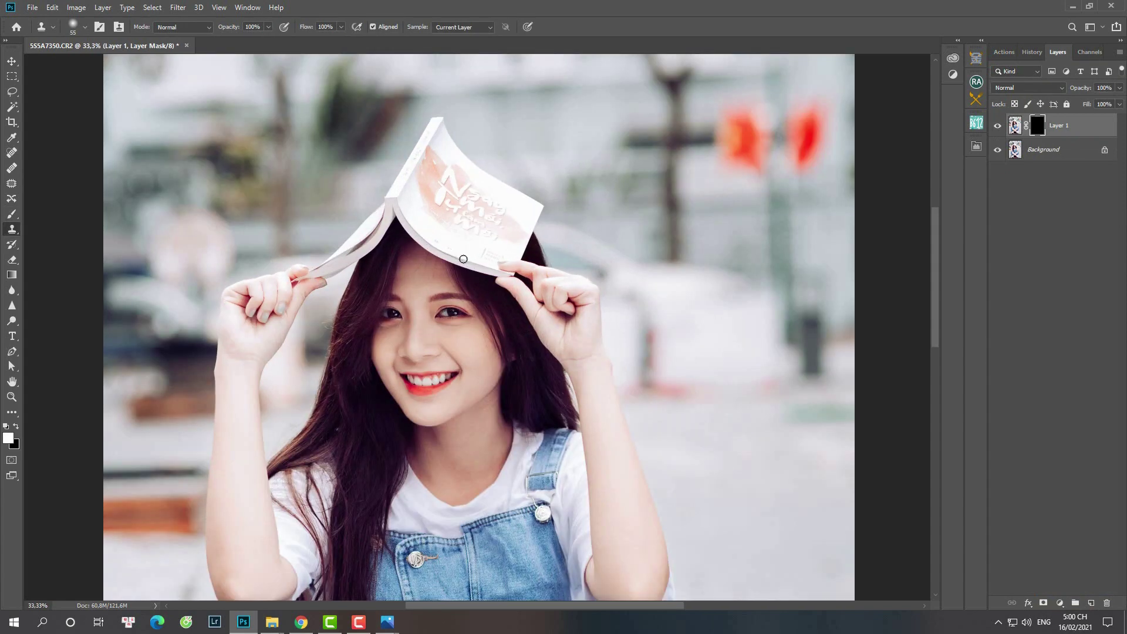
key(bracketright)
key(bracketright)
key(bracketright)
click(418, 276)
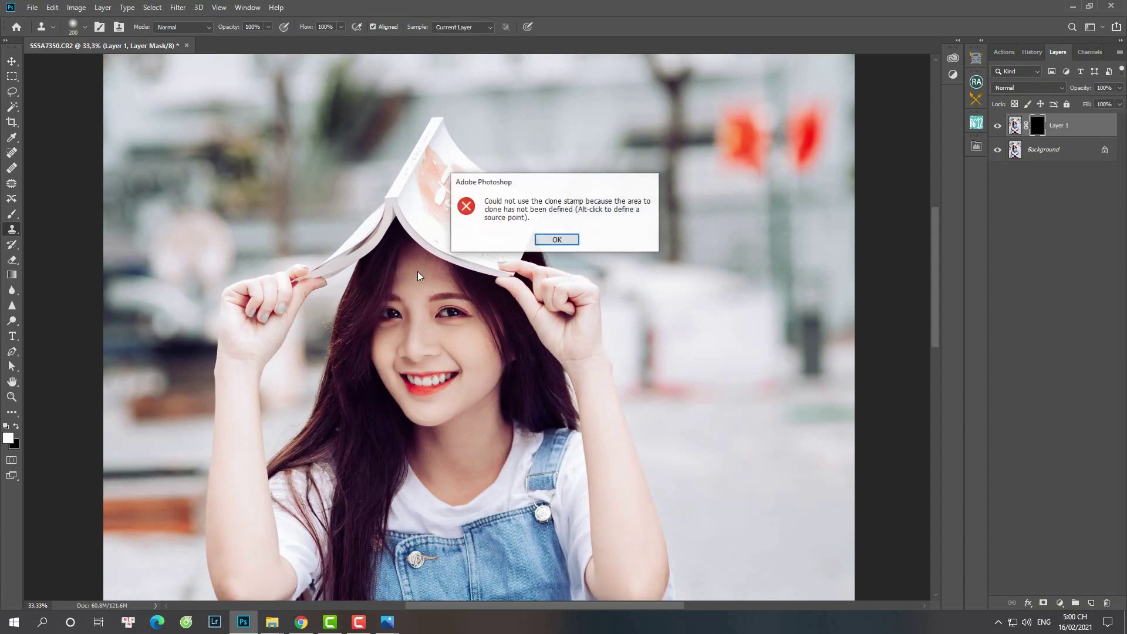
click(557, 240)
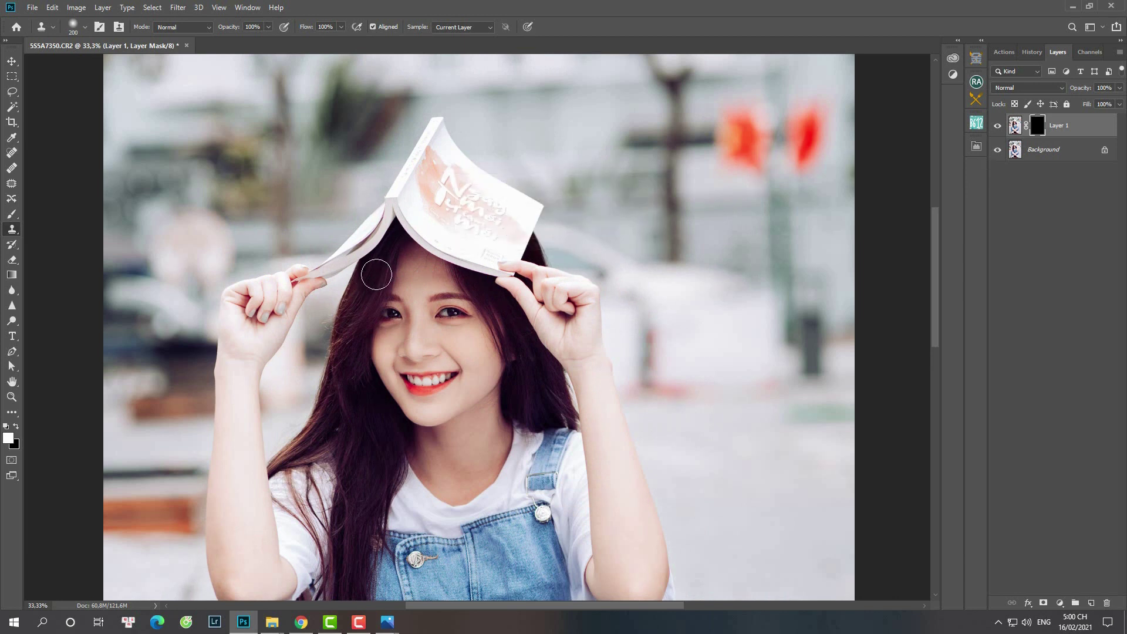
Step: Paint white on Layer 1's mask to reveal the smoothing over the face
key(b)
key(bracketright)
key(bracketright)
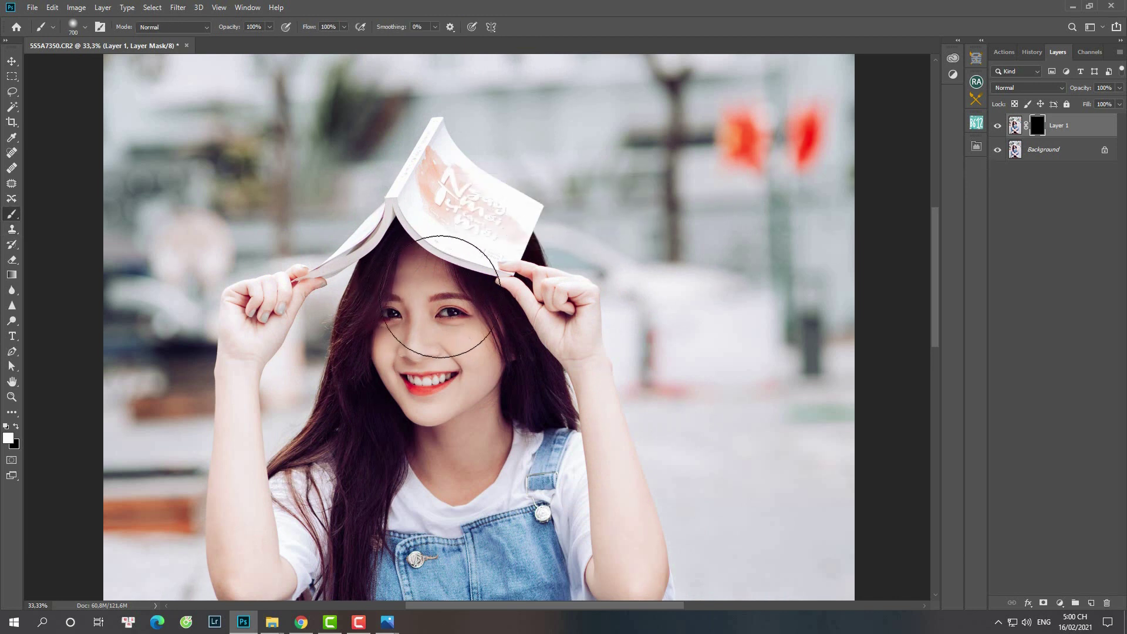
key(bracketleft)
key(bracketleft)
key(bracketleft)
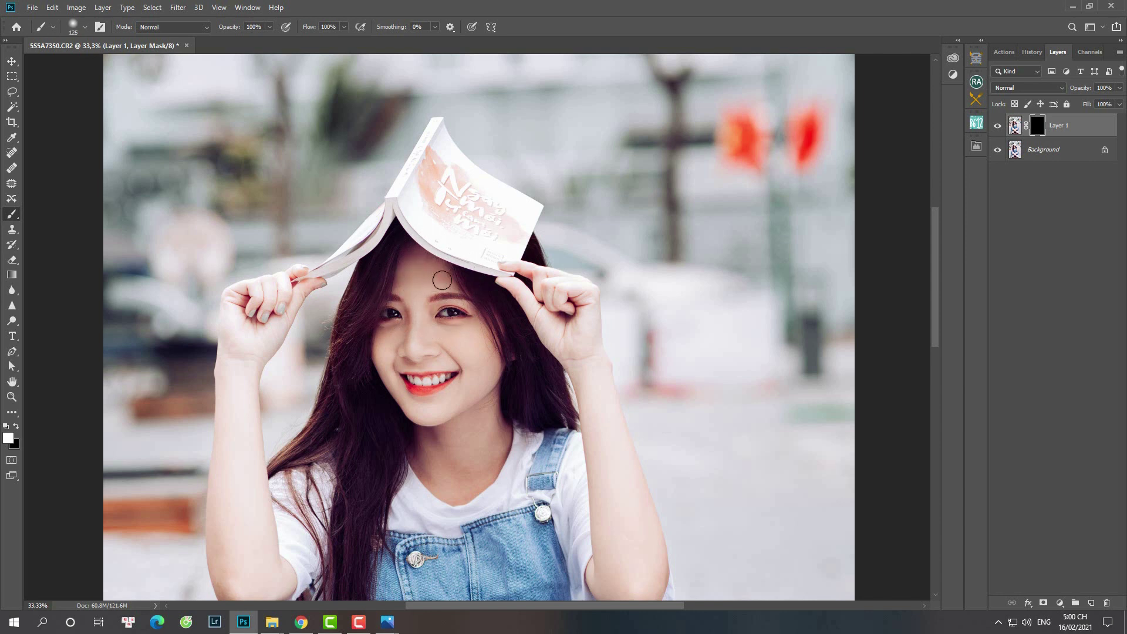
key(bracketright)
key(bracketright)
click(431, 363)
key(bracketright)
key(bracketright)
key(bracketright)
key(bracketright)
drag(607, 471, 549, 285)
scroll(257, 165, down, 5)
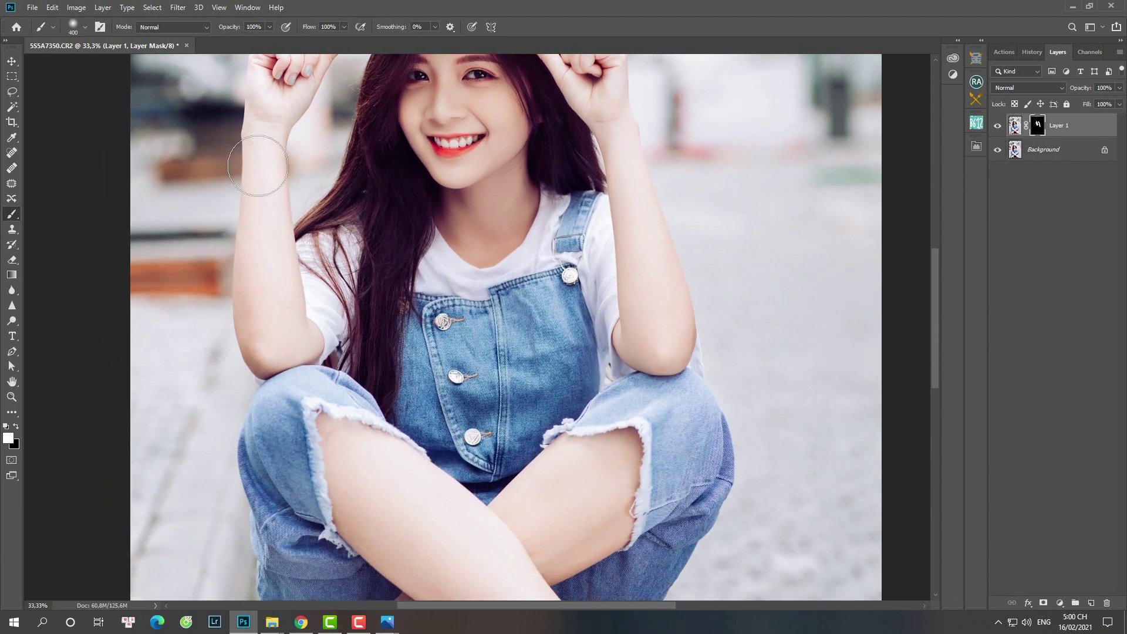
Step: Paint the smoothing in along the arm and legs, then target Layer 1's image thumbnail
drag(258, 165, 427, 552)
drag(399, 437, 328, 223)
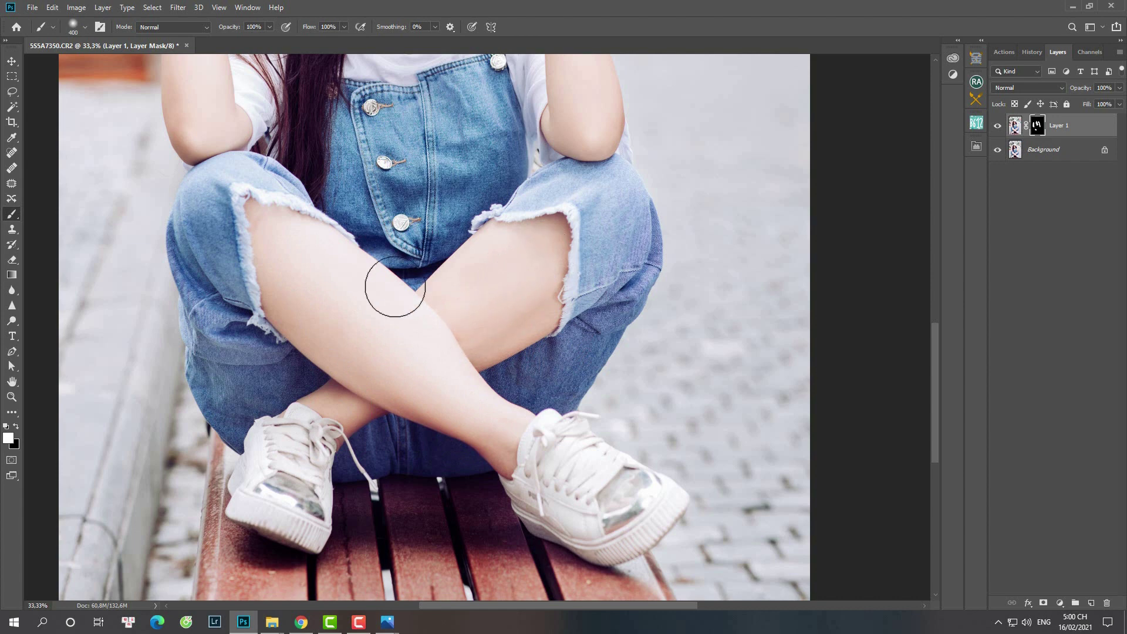
drag(372, 294, 376, 593)
key(ctrl+plus)
key(ctrl+plus)
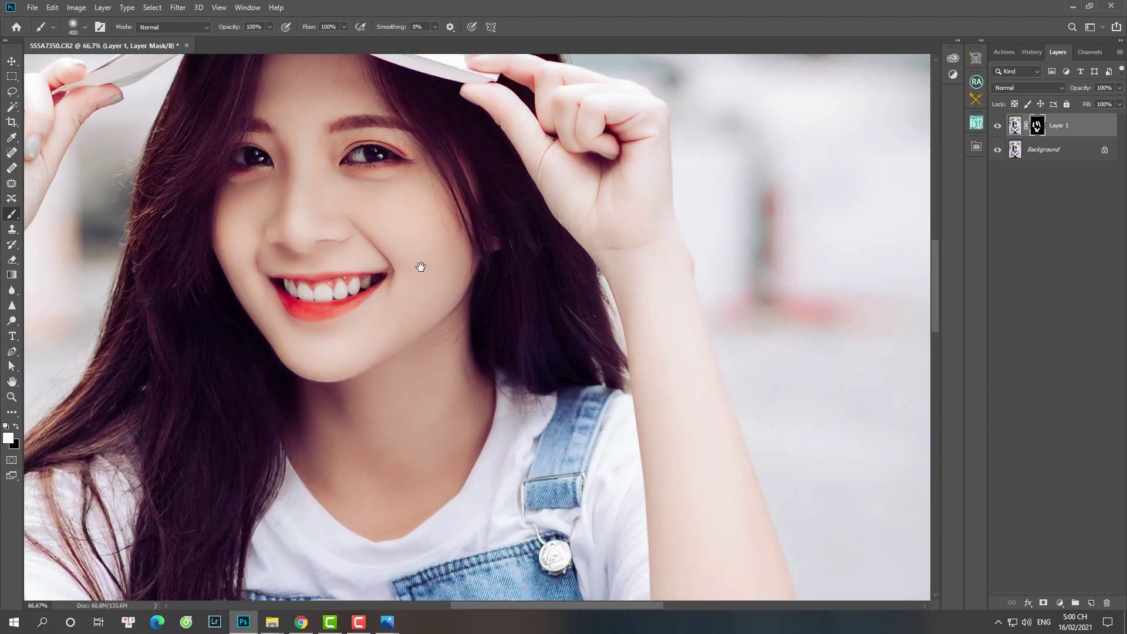
drag(447, 100, 512, 288)
click(1016, 126)
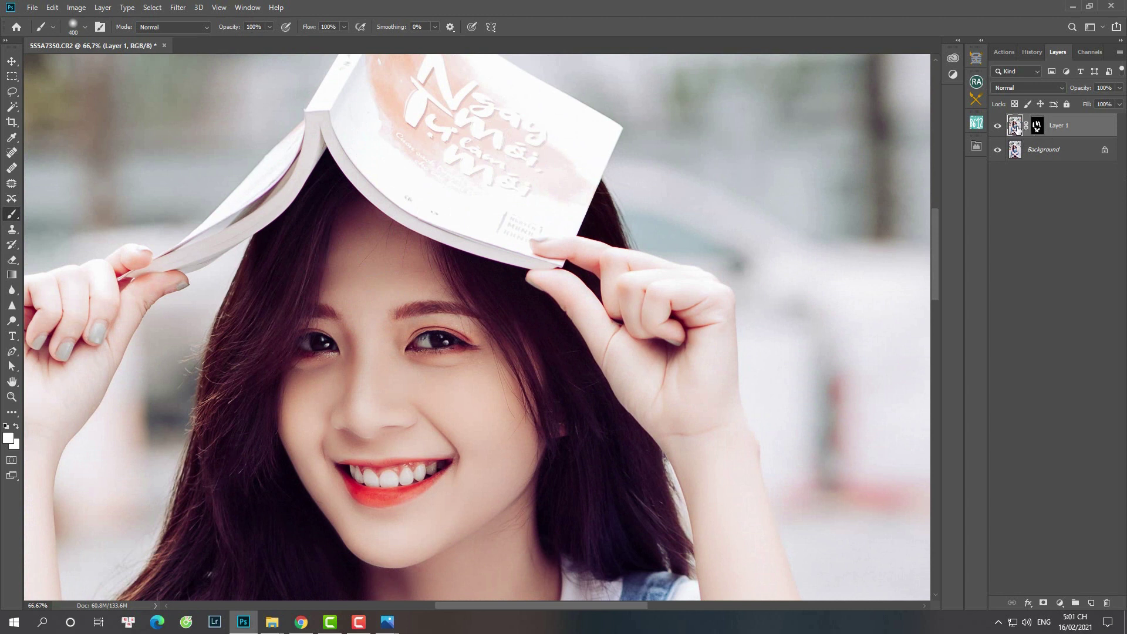
Step: In Hue/Saturation, set Reds to saturation -10 and lightness +6 and apply
key(ctrl+u)
click(767, 202)
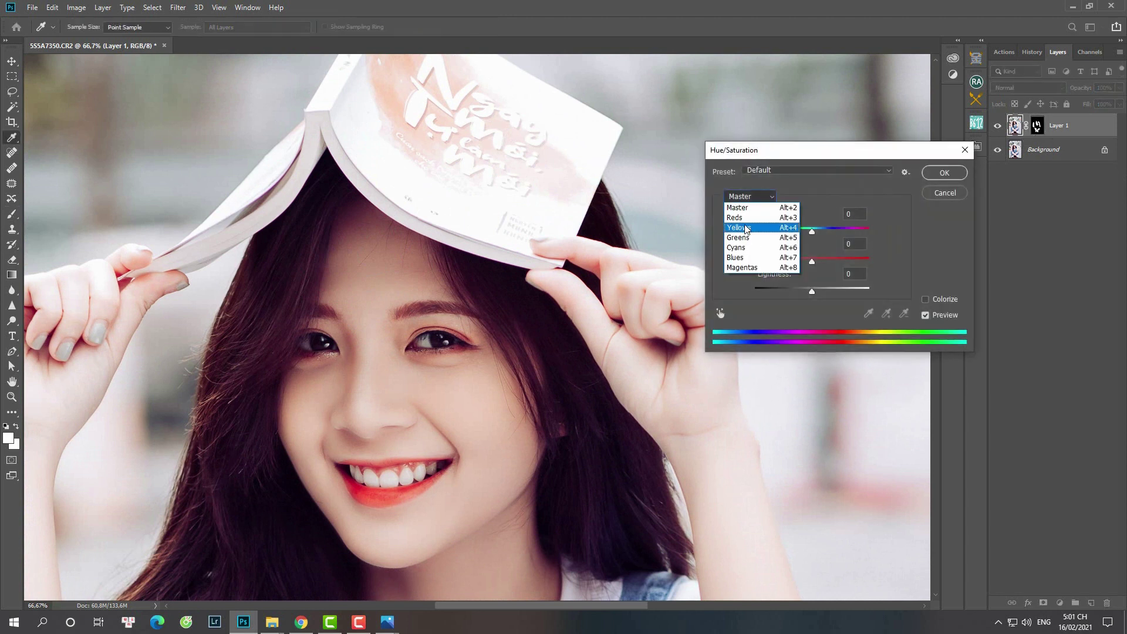
click(745, 228)
mouse_move(811, 261)
mouse_down()
mouse_move(796, 261)
mouse_move(813, 261)
mouse_up()
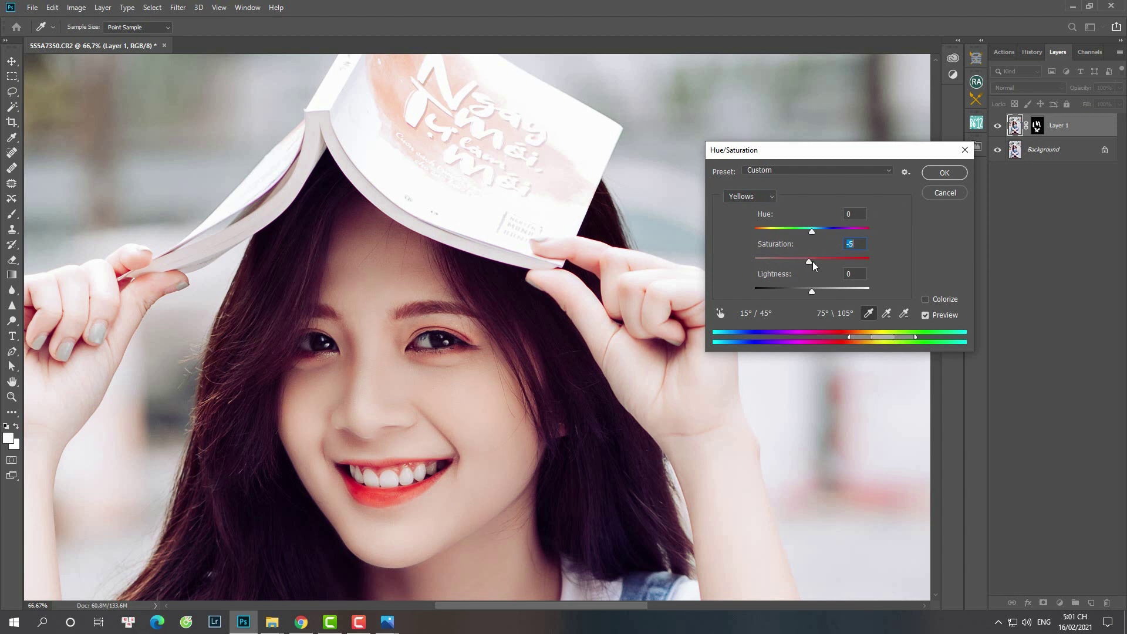
click(771, 198)
click(763, 218)
mouse_move(784, 262)
mouse_down()
mouse_move(734, 261)
mouse_move(810, 261)
mouse_up()
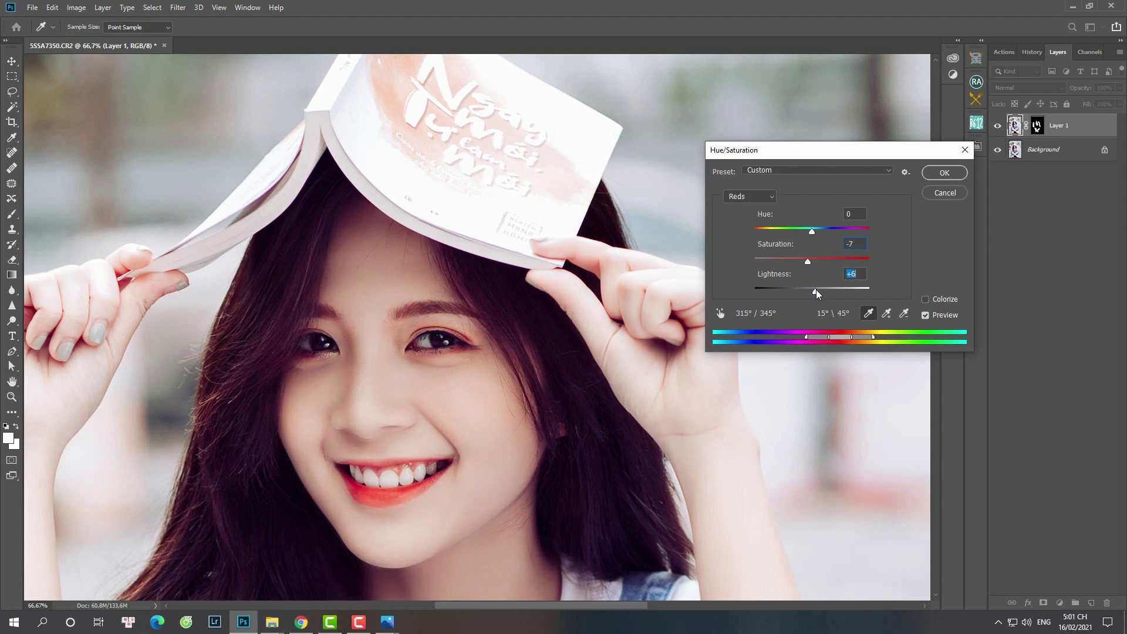
drag(807, 263, 805, 262)
key(Return)
key(ctrl+minus)
key(ctrl+minus)
key(ctrl+minus)
key(ctrl+minus)
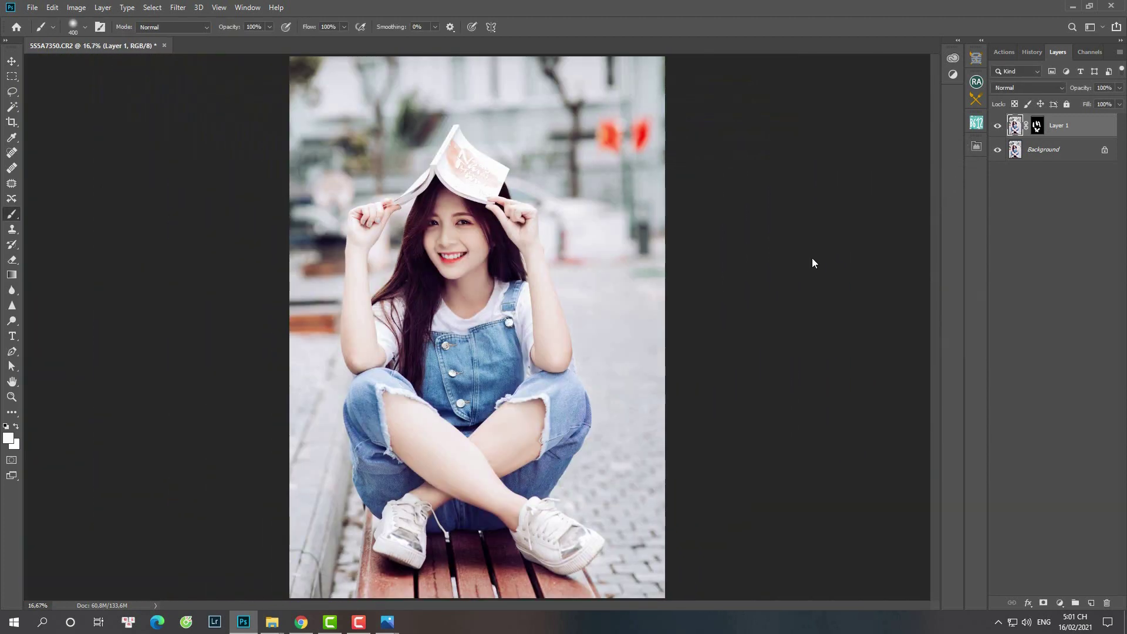
key(ctrl+minus)
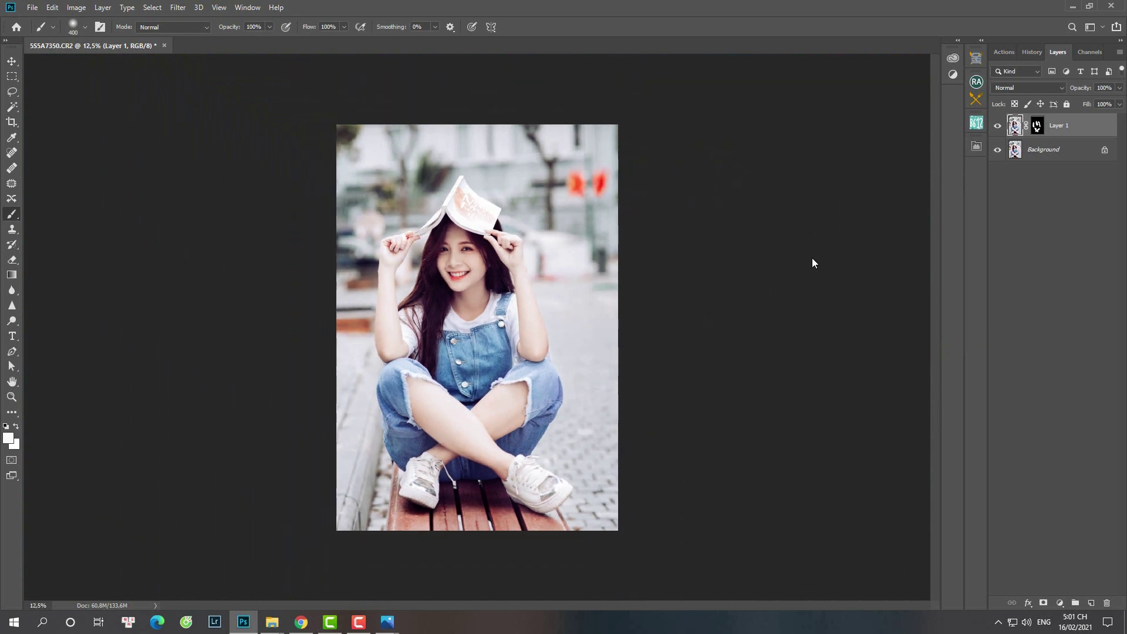
Step: Set Layer 1's Color Balance midtone Yellow–Blue value to -8 and apply it
key(ctrl+plus)
key(ctrl+b)
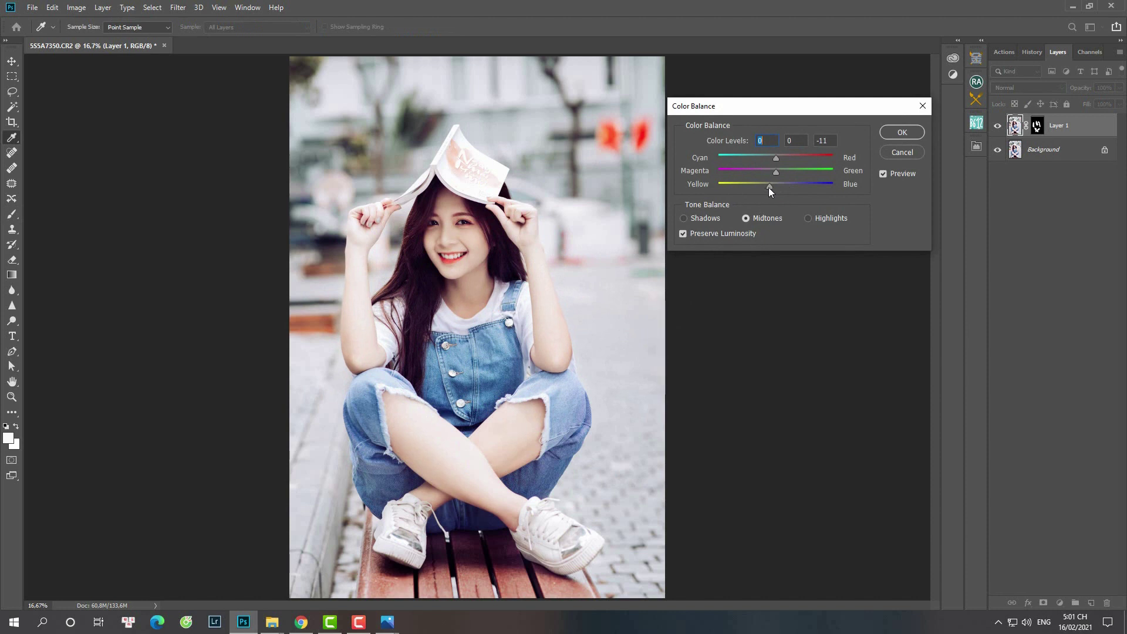
mouse_move(769, 188)
mouse_down()
mouse_move(781, 156)
mouse_move(776, 187)
mouse_up()
key(Return)
key(b)
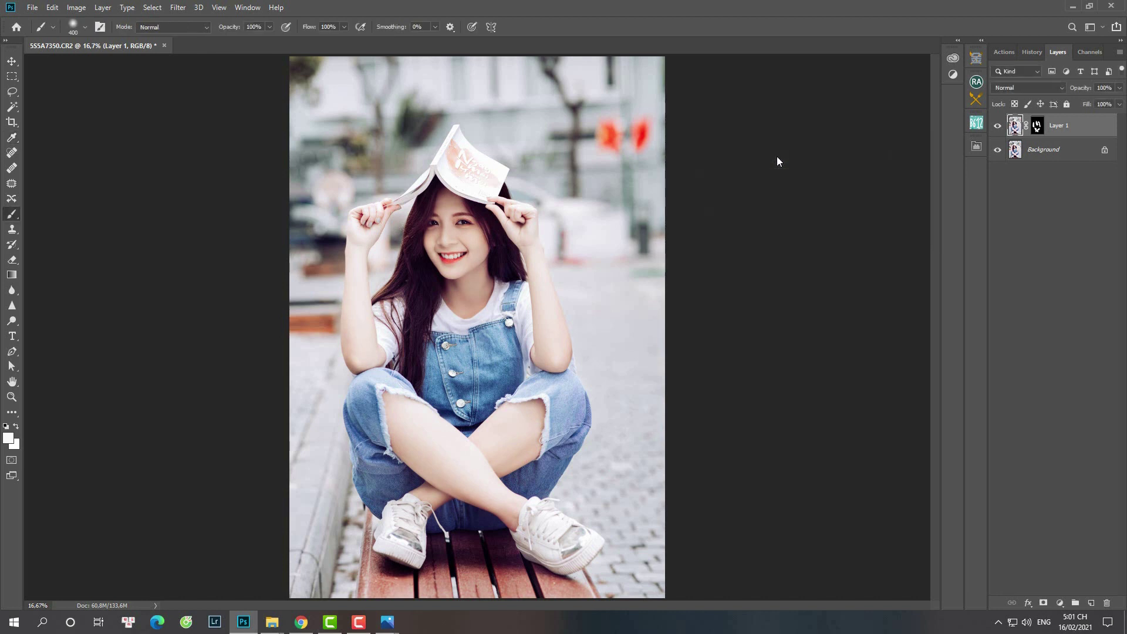
key(ctrl+minus)
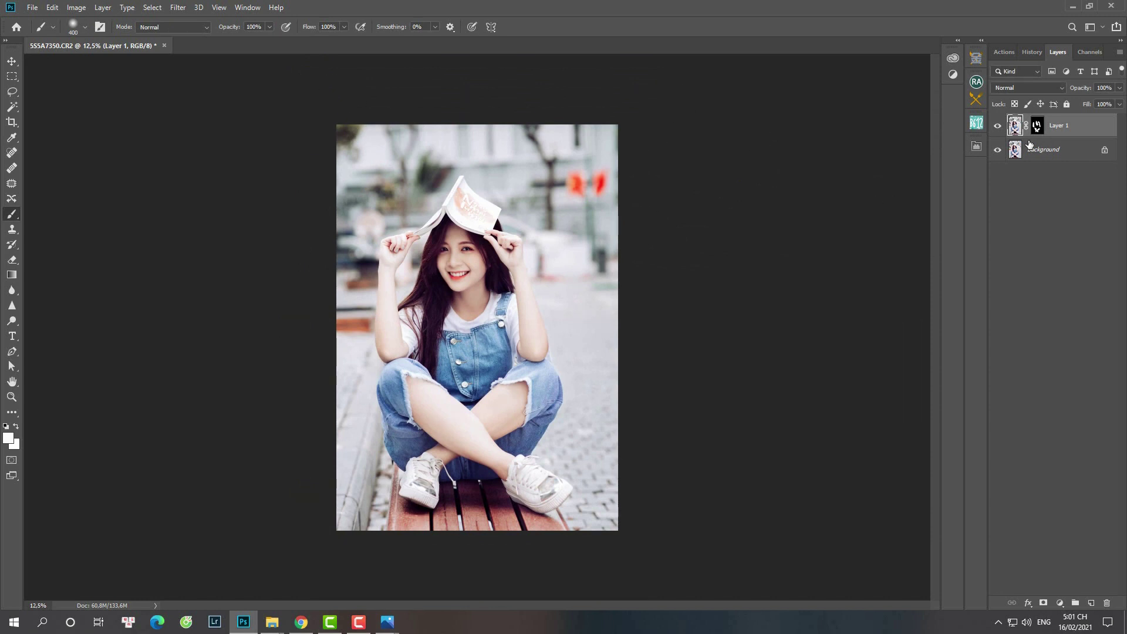
Step: Flatten Layer 1 into the Background and zoom in on the girl's face
key(ctrl+shift+e)
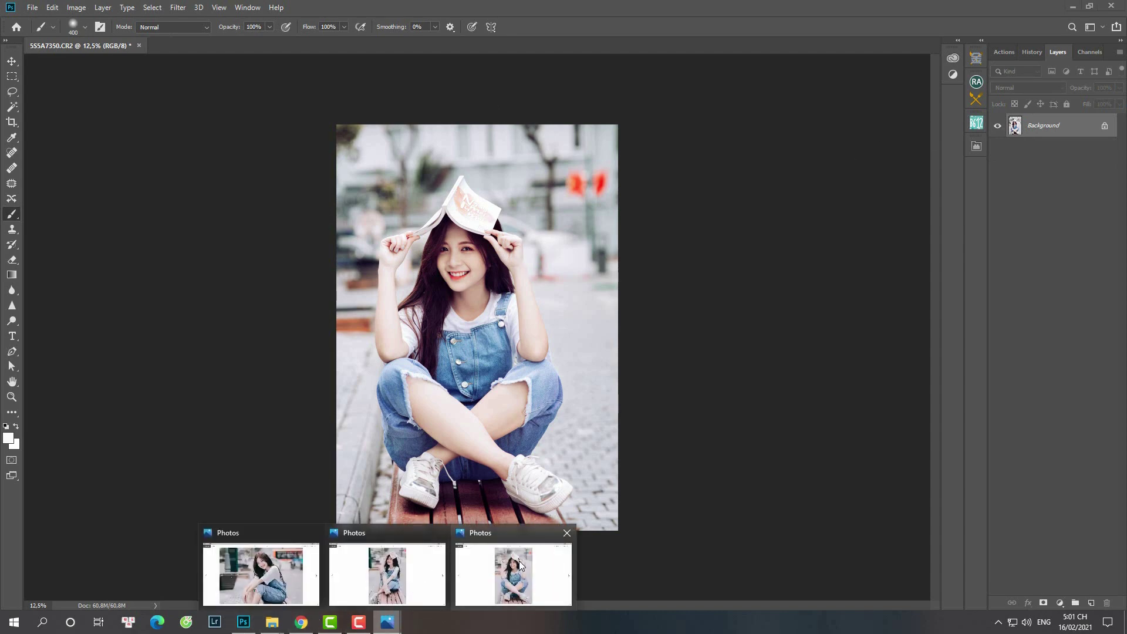
mouse_move(387, 622)
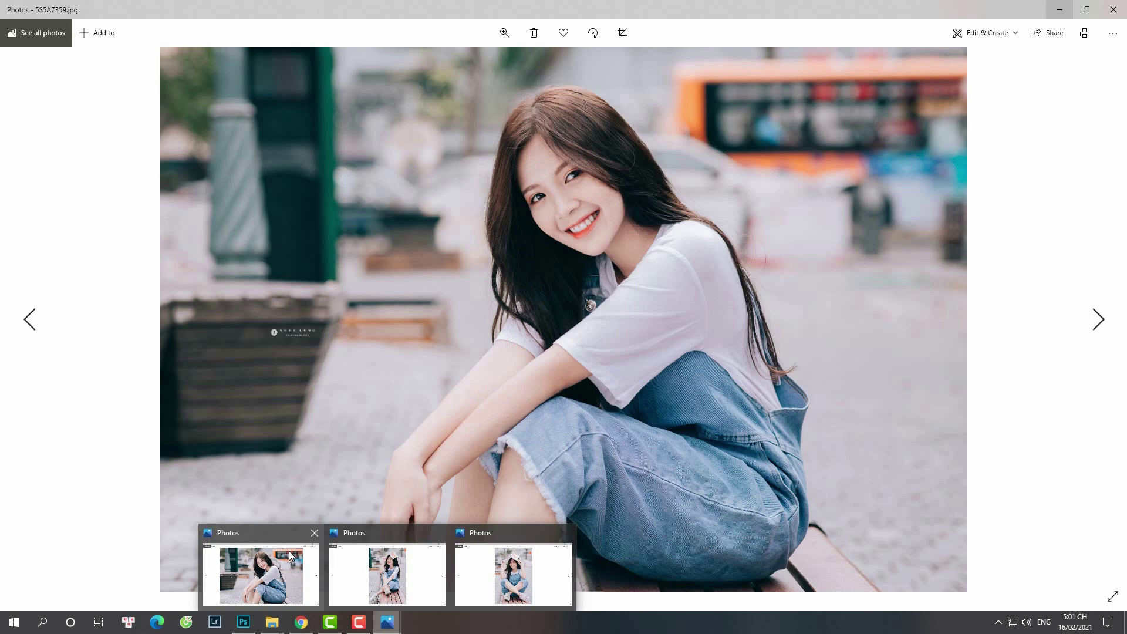
click(291, 555)
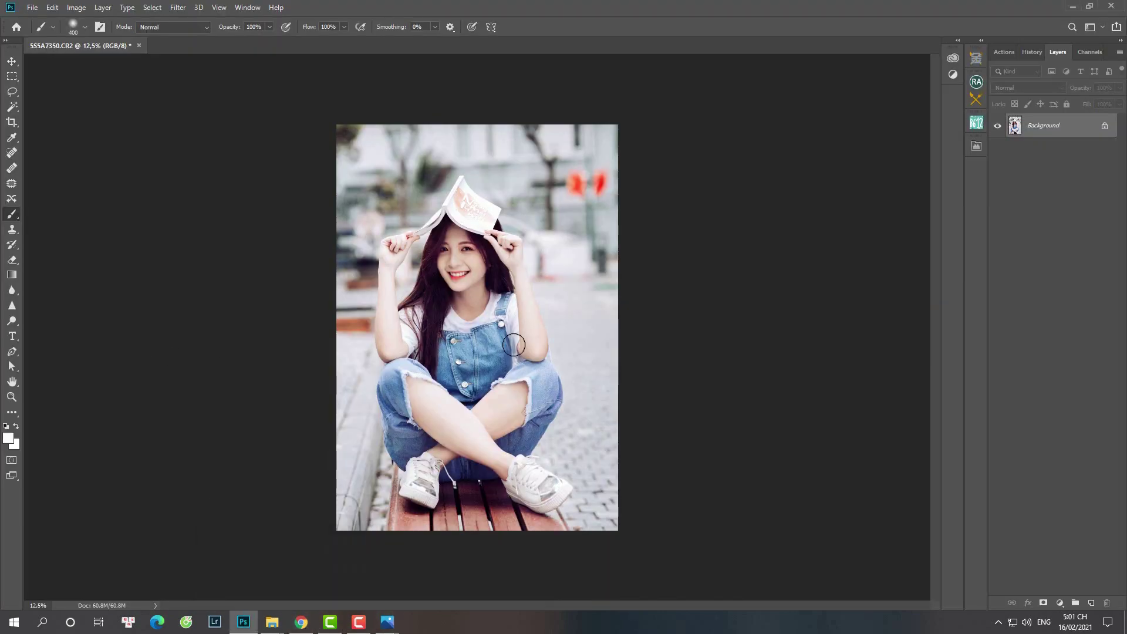
ctrl+click(499, 276)
ctrl+click(455, 202)
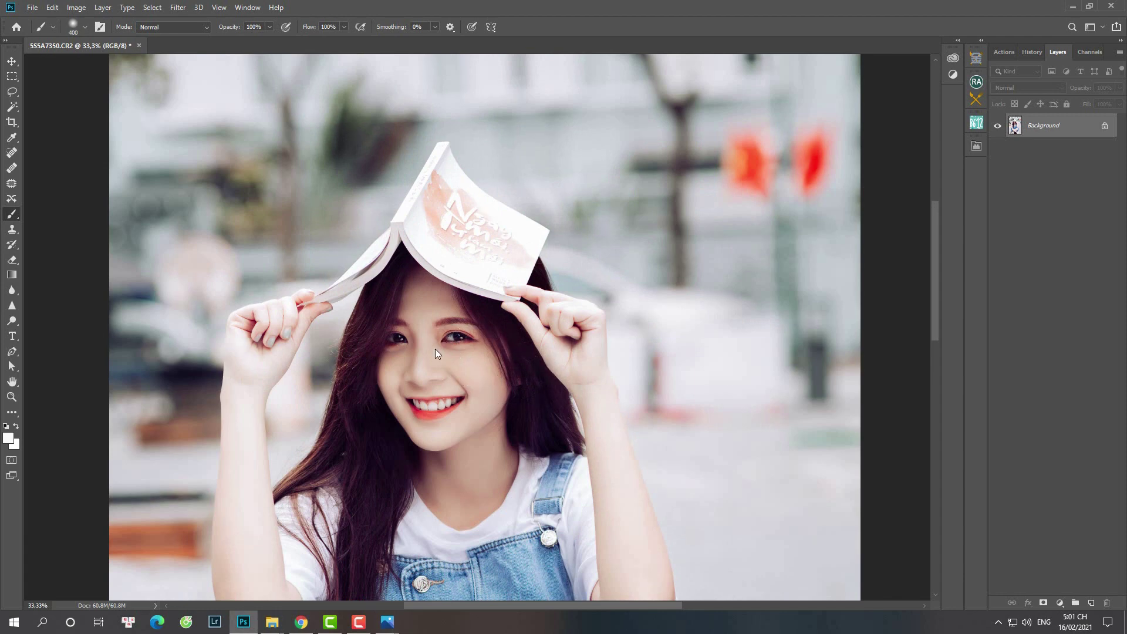
key(ctrl+shift+x)
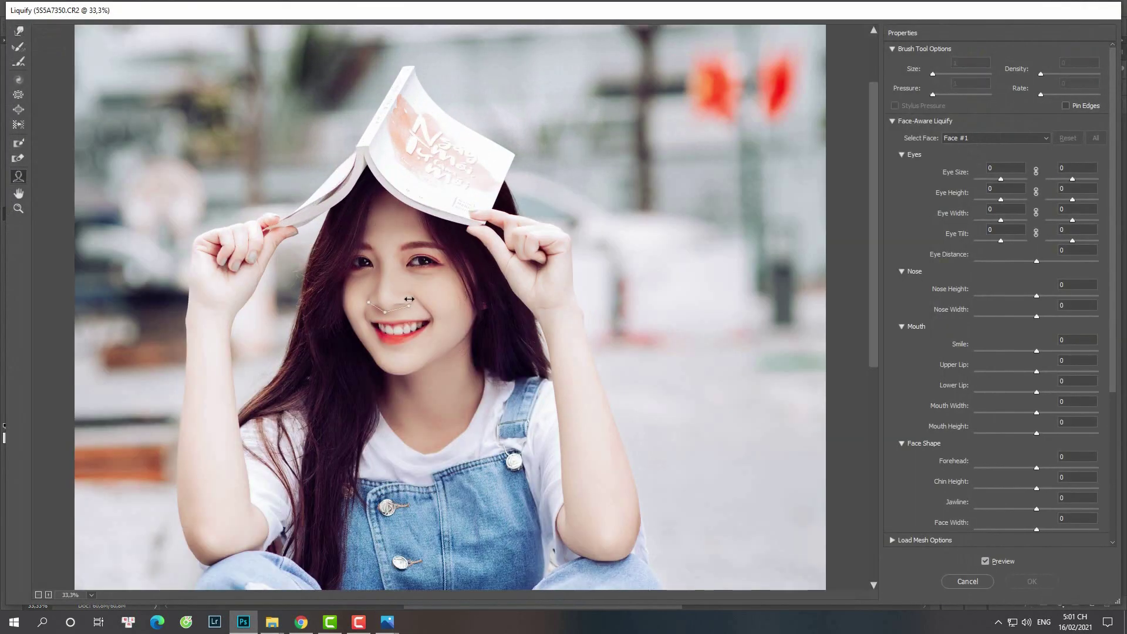
Step: Set Nose Width -100 and Face Width -49, then slim the arms with Forward Warp
drag(402, 300, 400, 304)
drag(473, 311, 477, 306)
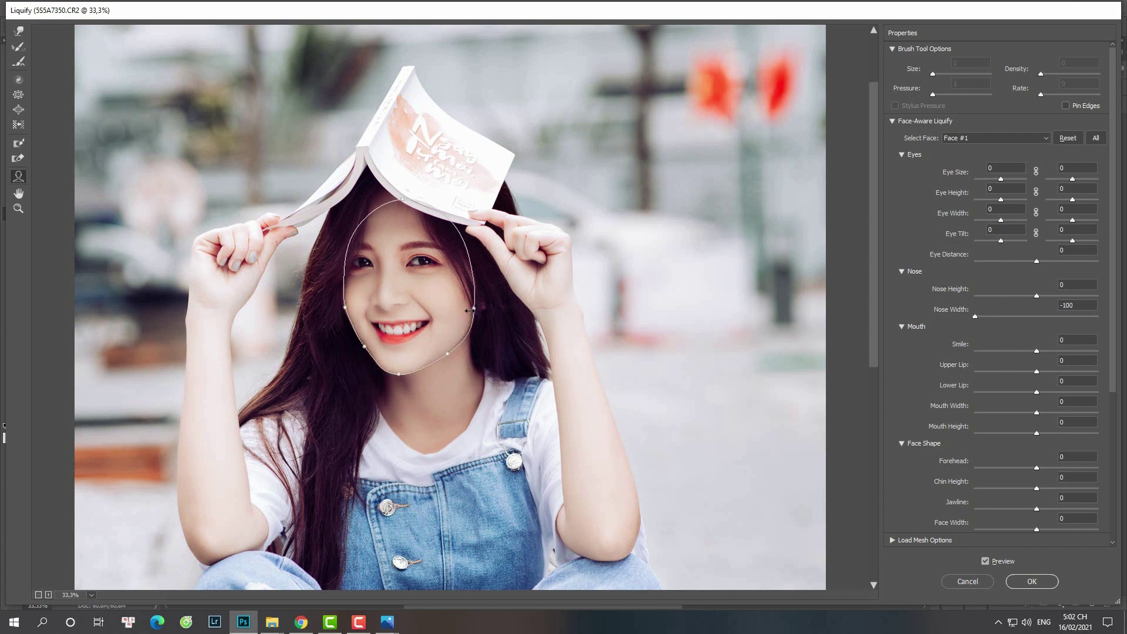
key(w)
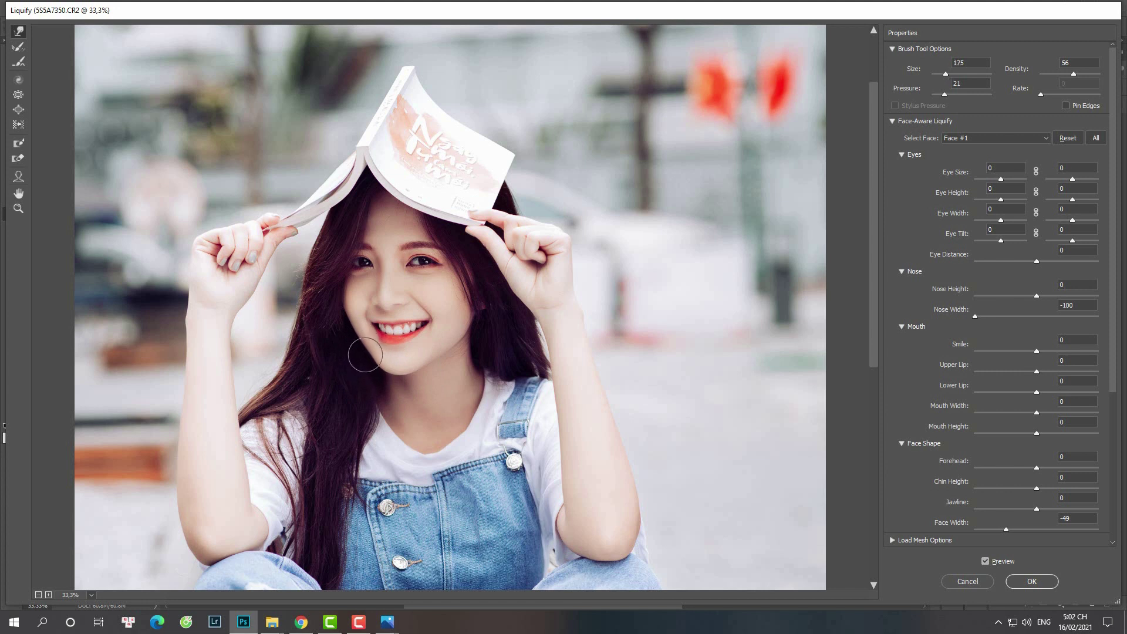
key(bracketright)
key(bracketright)
key(bracketright)
key(bracketright)
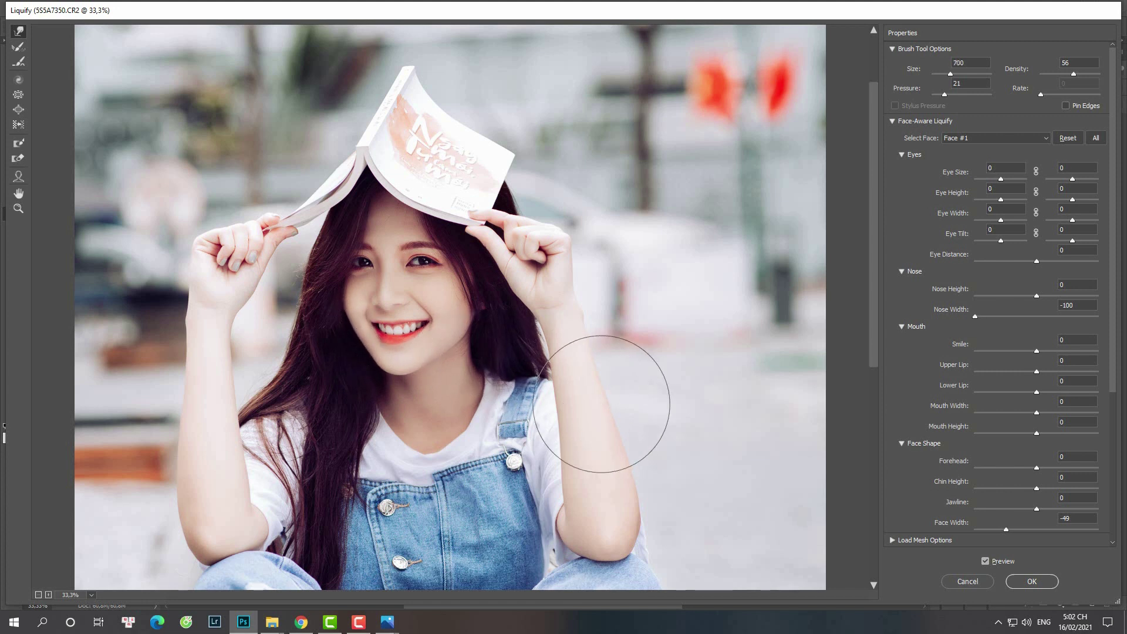
drag(543, 376, 555, 377)
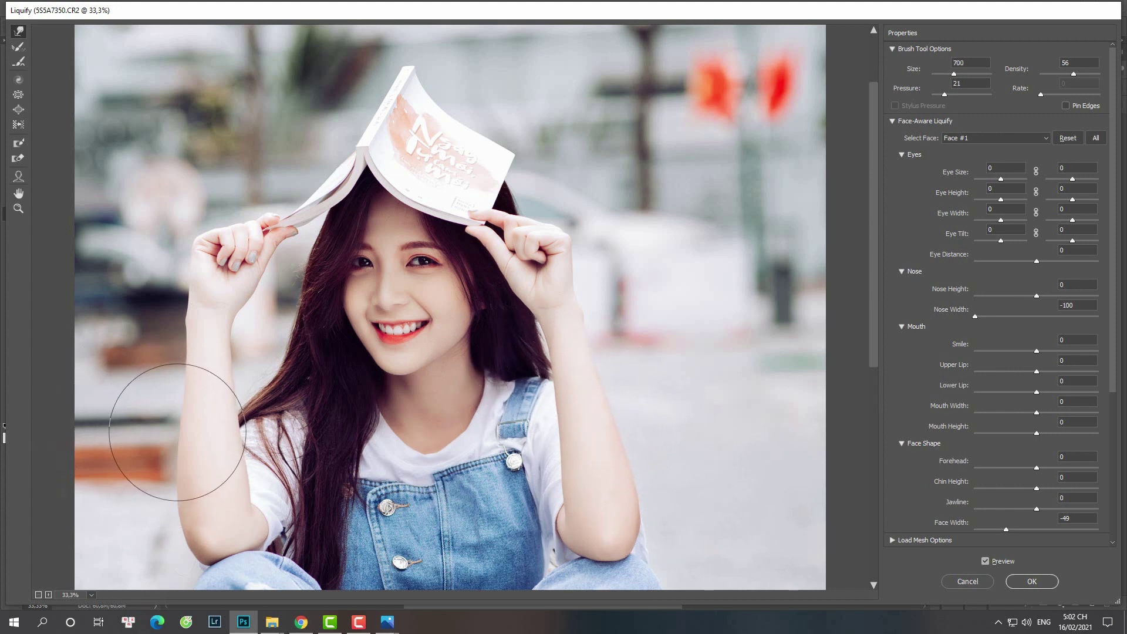
drag(189, 382, 194, 395)
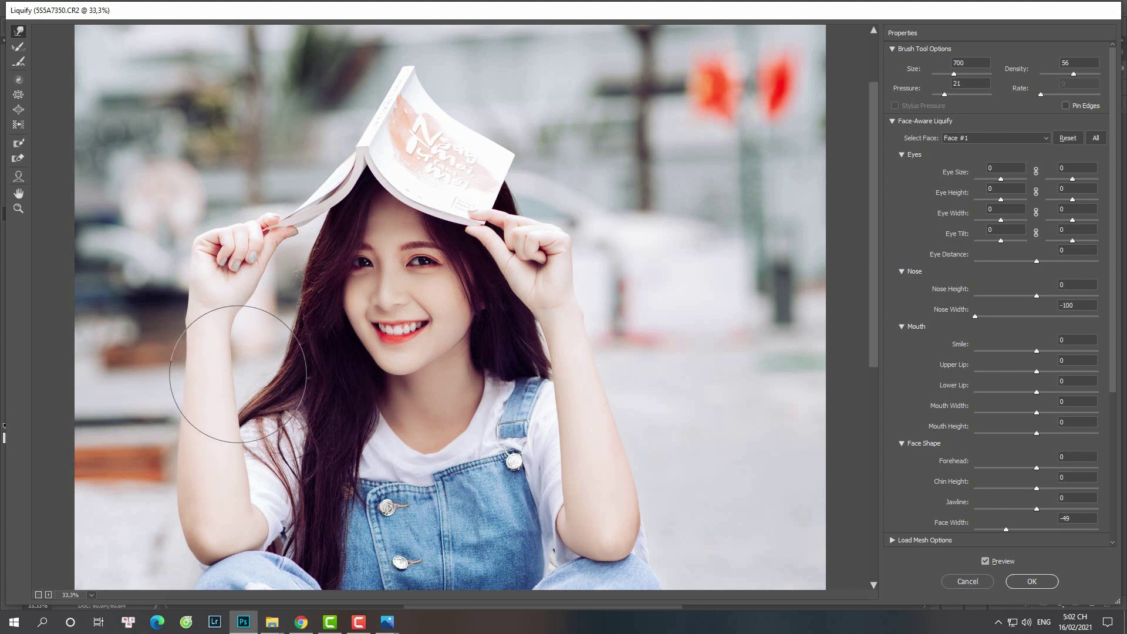
Step: Adjust the warp brush size while reviewing the whole photo, then apply Liquify
key(bracketleft)
key(bracketleft)
key(bracketleft)
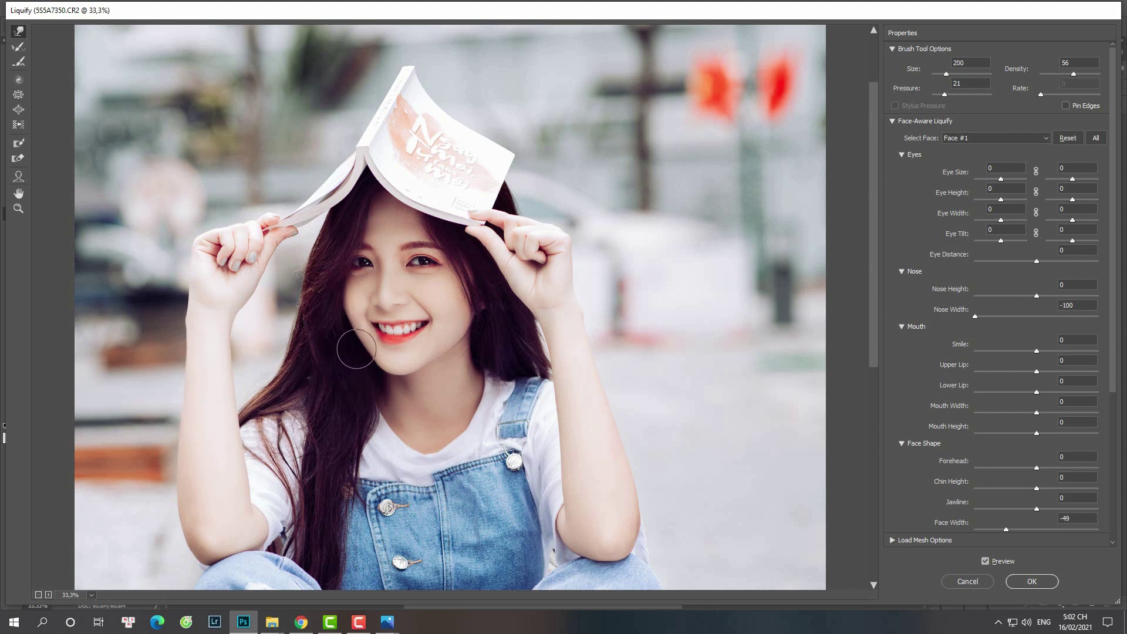
key(bracketright)
key(bracketright)
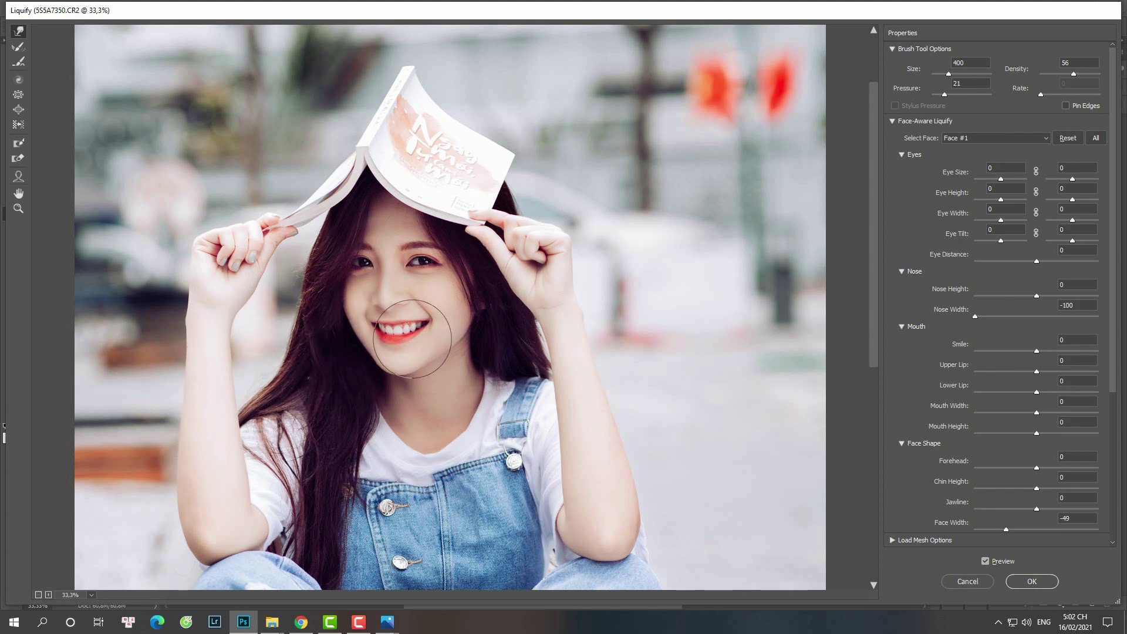
key(bracketleft)
key(bracketleft)
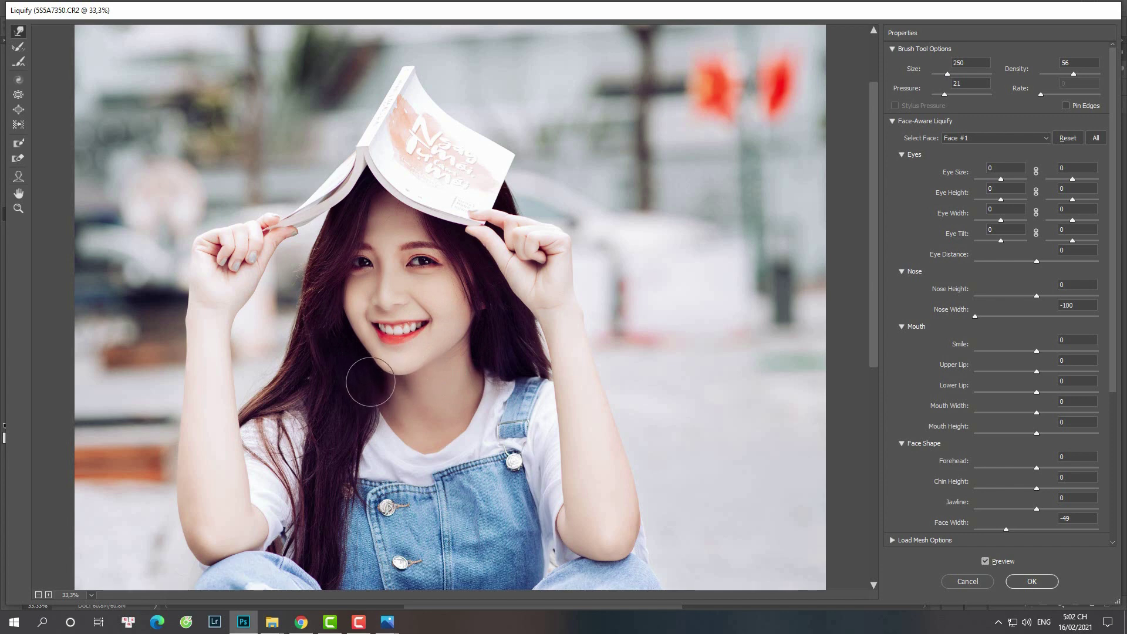
key(bracketright)
key(bracketright)
key(ctrl+minus)
key(ctrl+minus)
key(ctrl+minus)
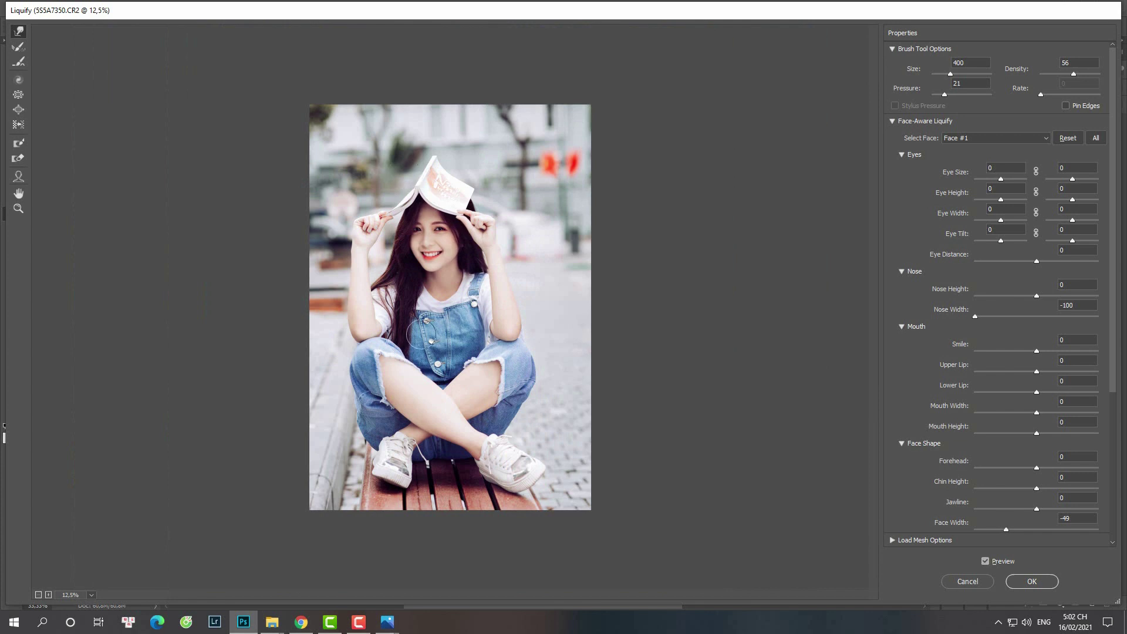
key(bracketright)
key(bracketright)
key(bracketright)
key(bracketright)
key(bracketright)
key(bracketright)
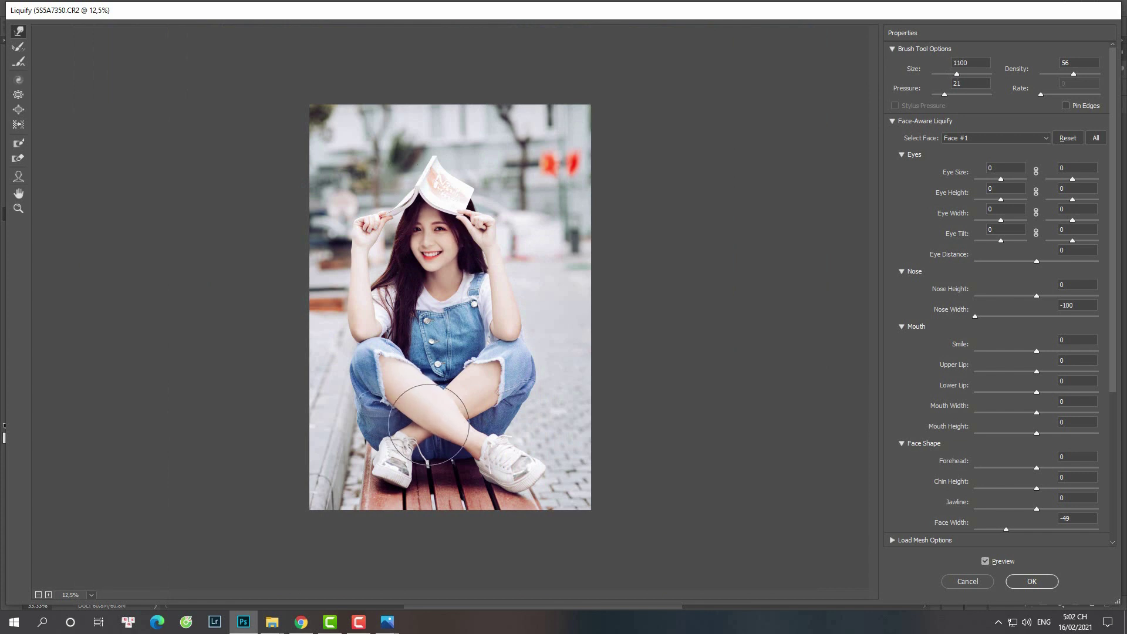
key(bracketleft)
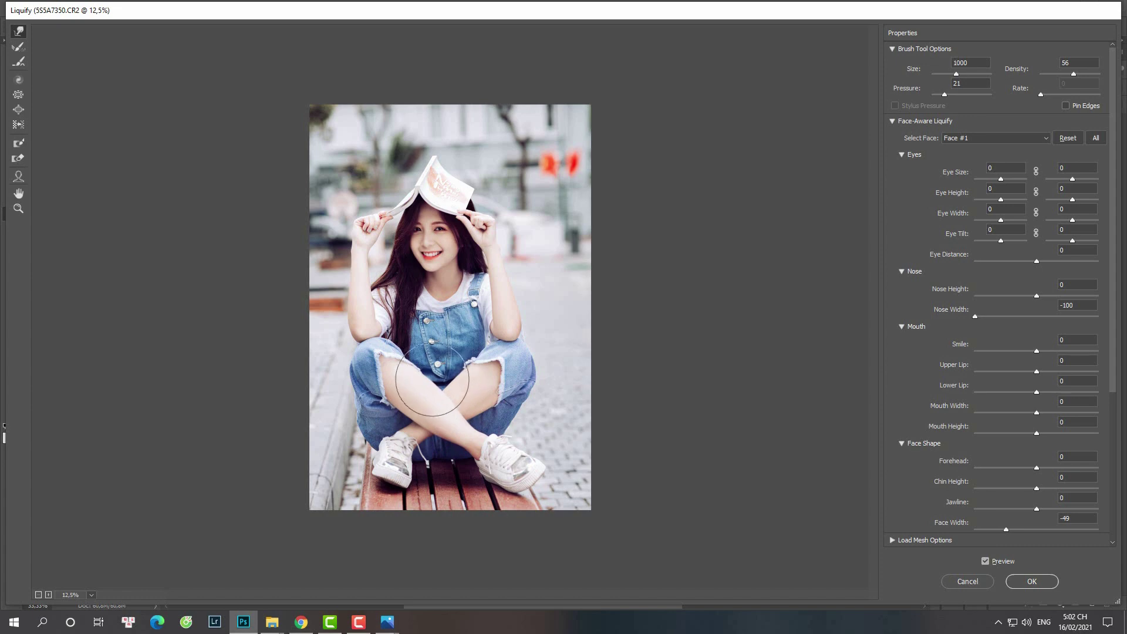
click(1031, 581)
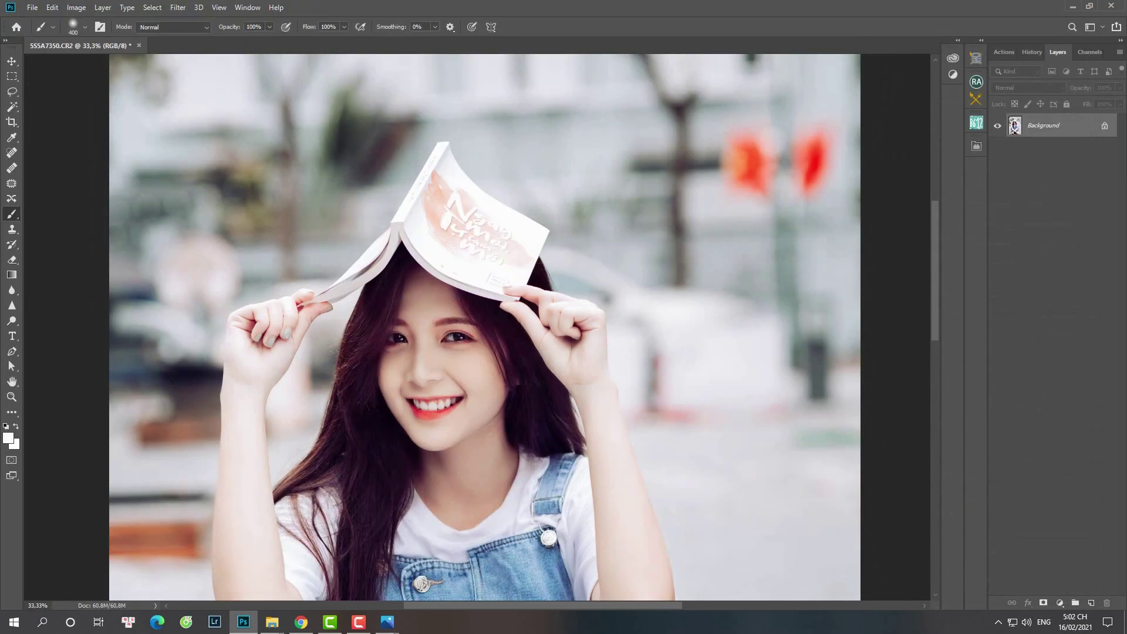
Step: Choose the Sharpen tool at 30% Strength with Protect Detail checked, viewing the whole portrait
key(ctrl+minus)
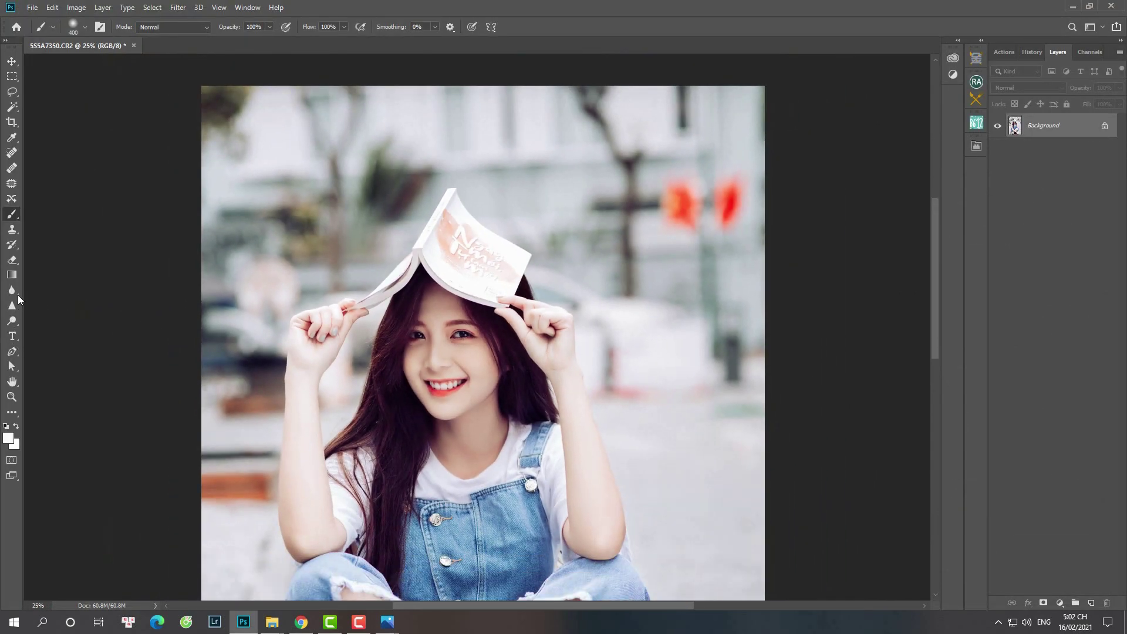
click(12, 306)
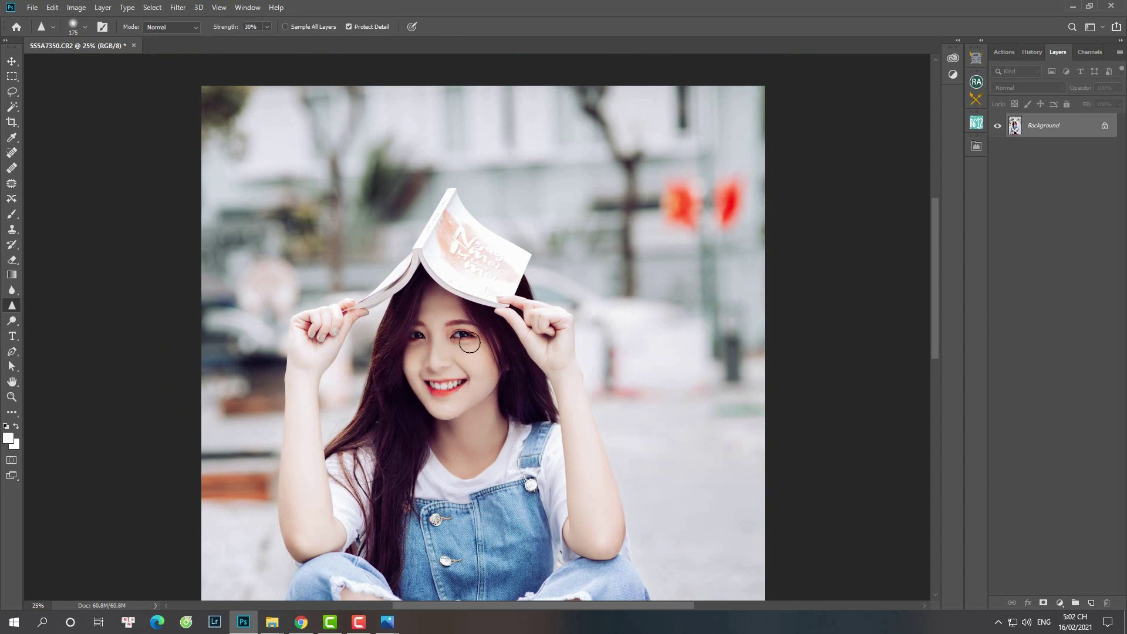
key(ctrl+minus)
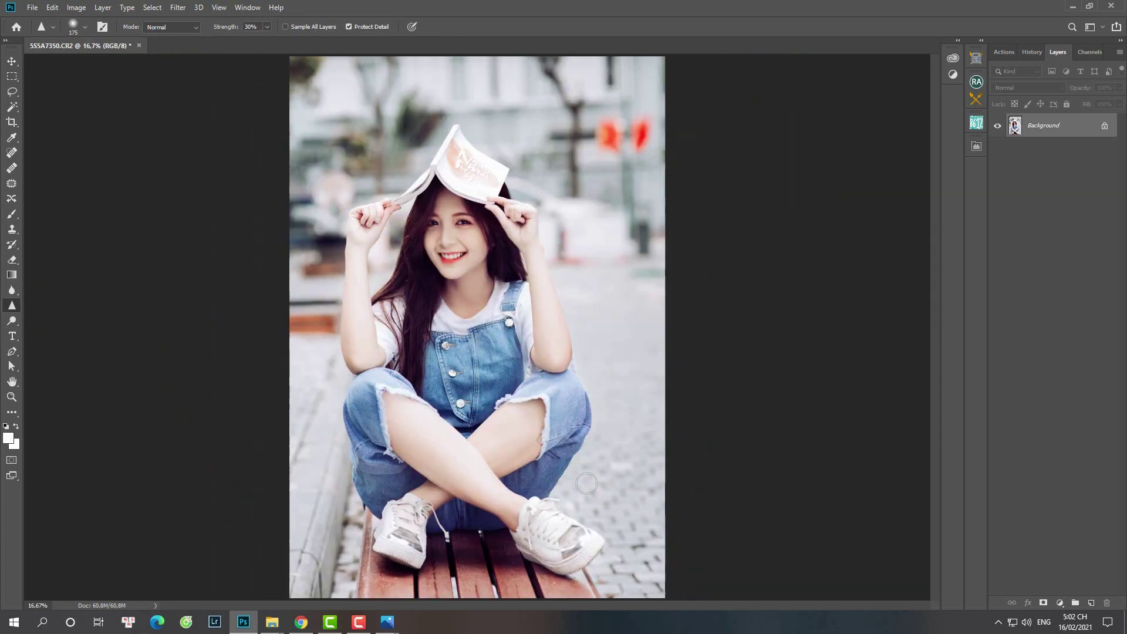
key(ctrl+minus)
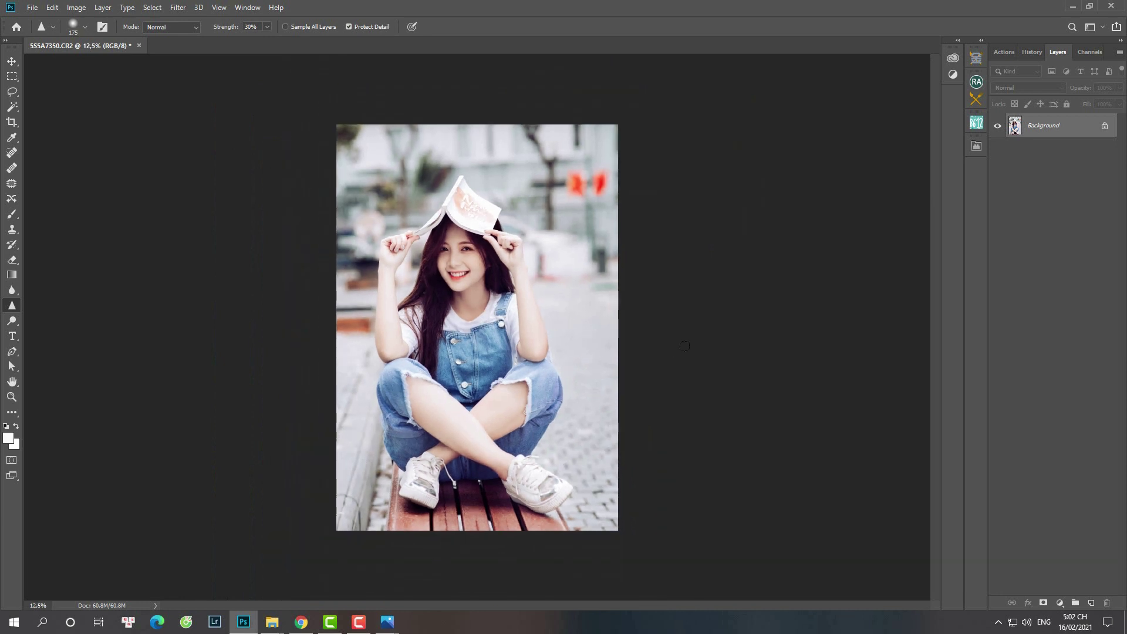